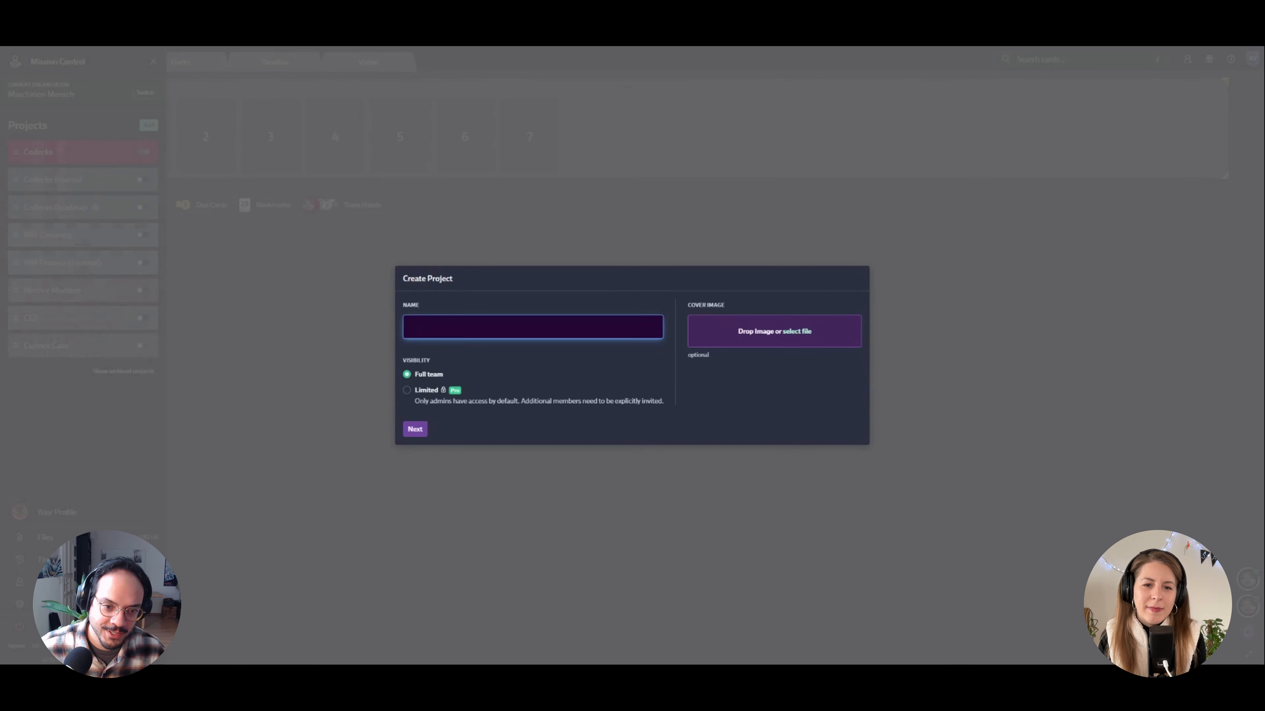
Step: Create a project named Curious Expedition 3 with full-team visibility and no template
key(alt+Tab)
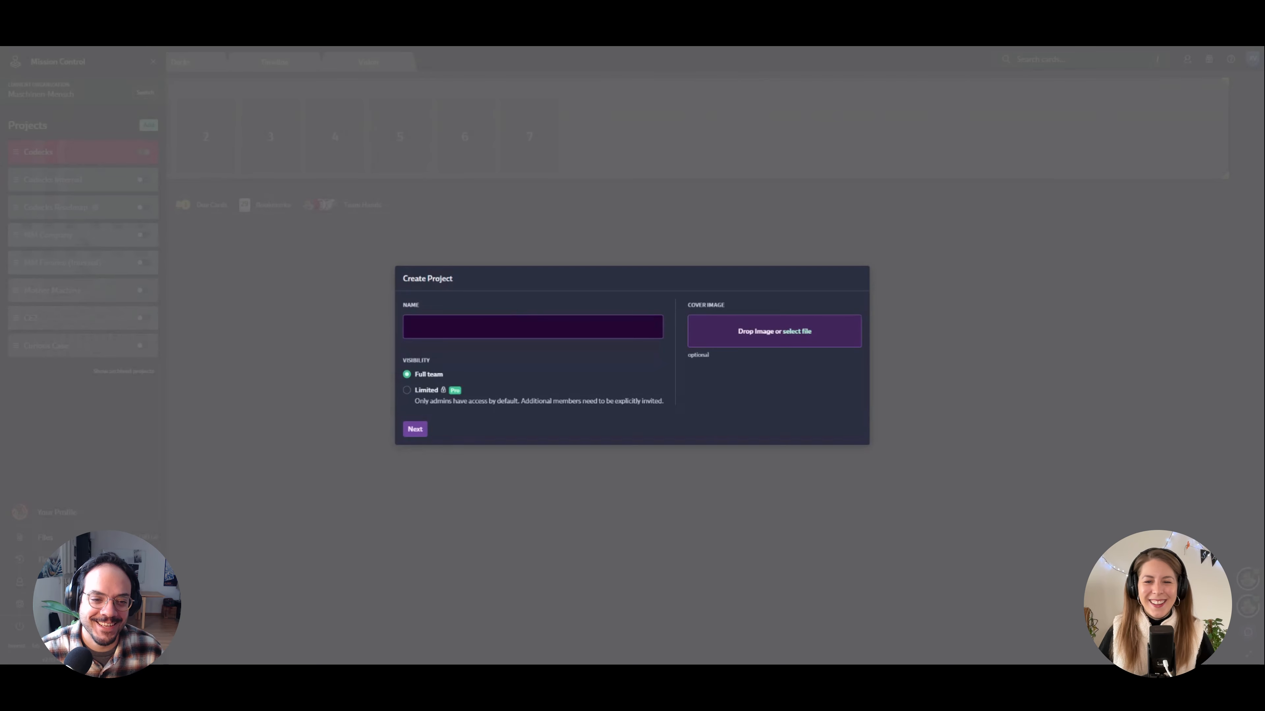
click(533, 327)
text(Curious)
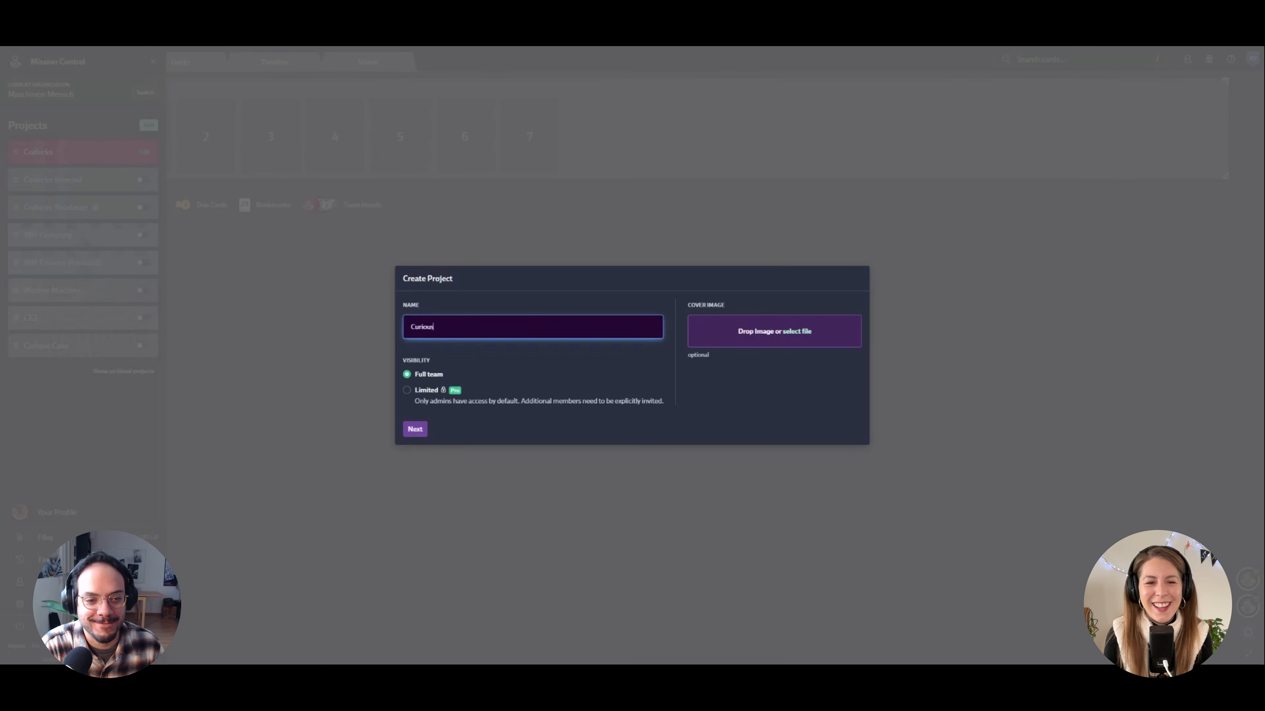
text( Expedition 3)
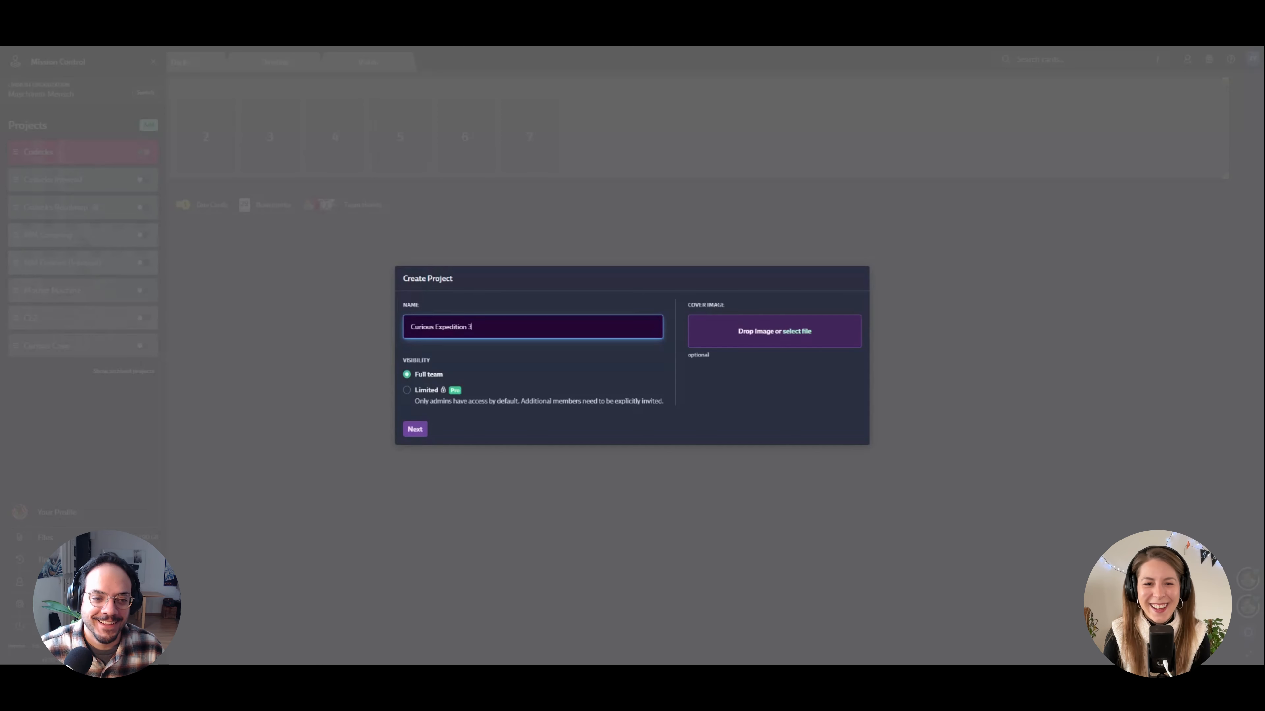
click(415, 429)
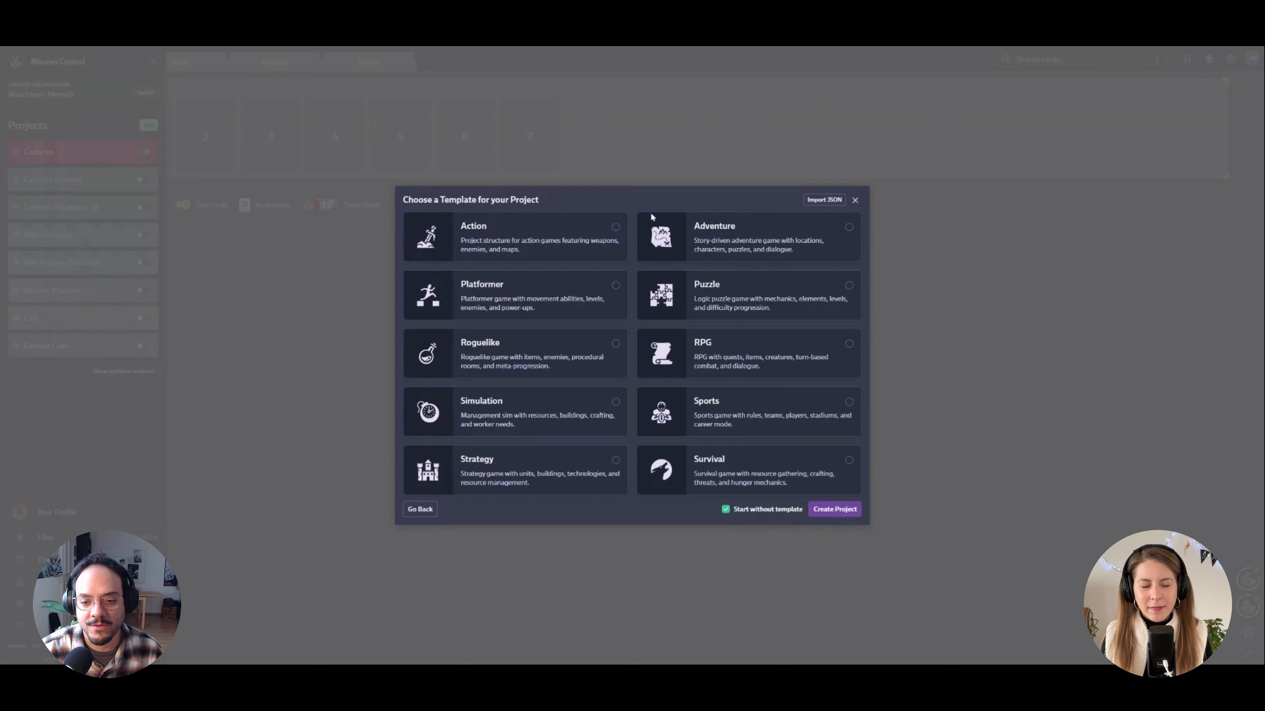
click(840, 512)
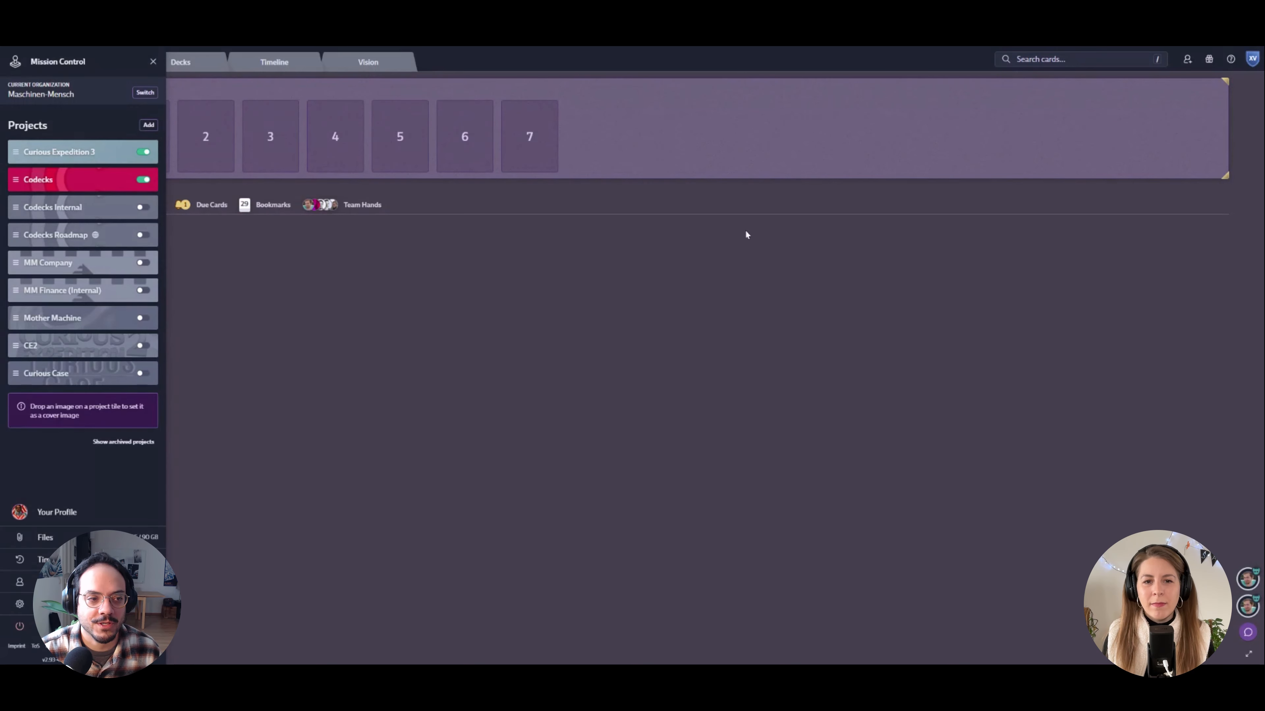
Step: Show the decks overview and collapse the Tasks and GDD spaces of the Codecks project
click(413, 250)
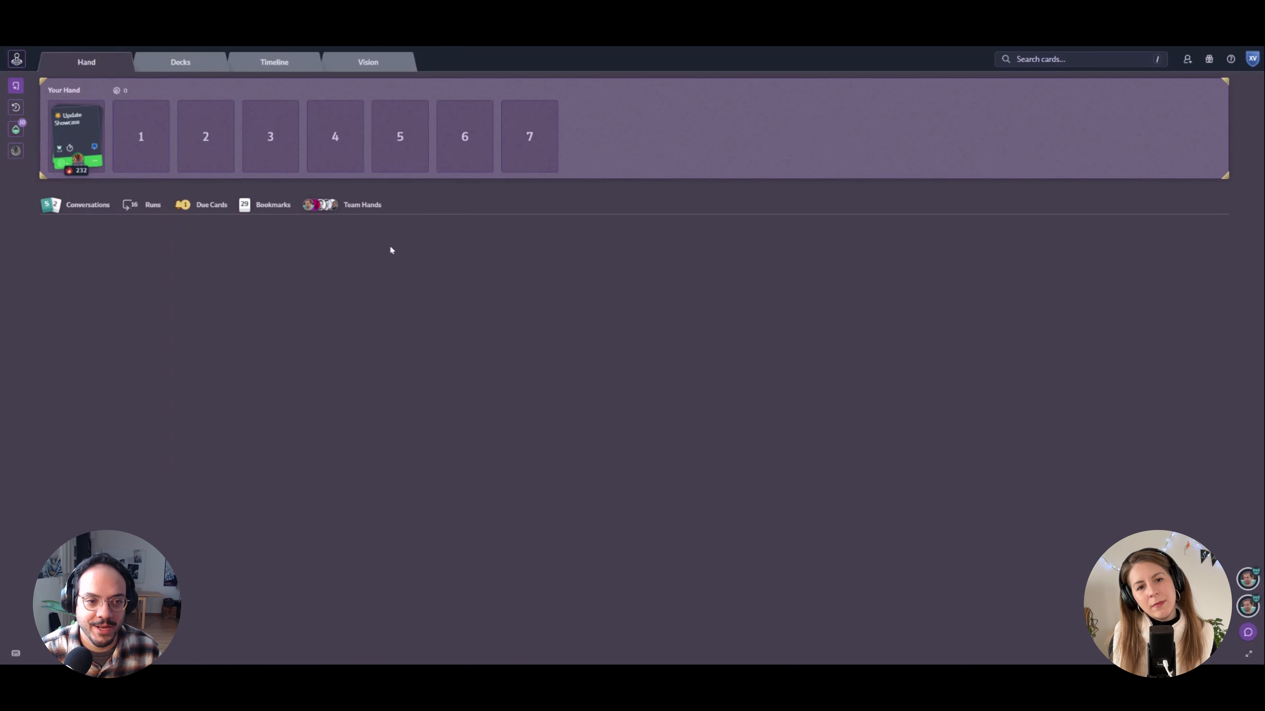
click(181, 63)
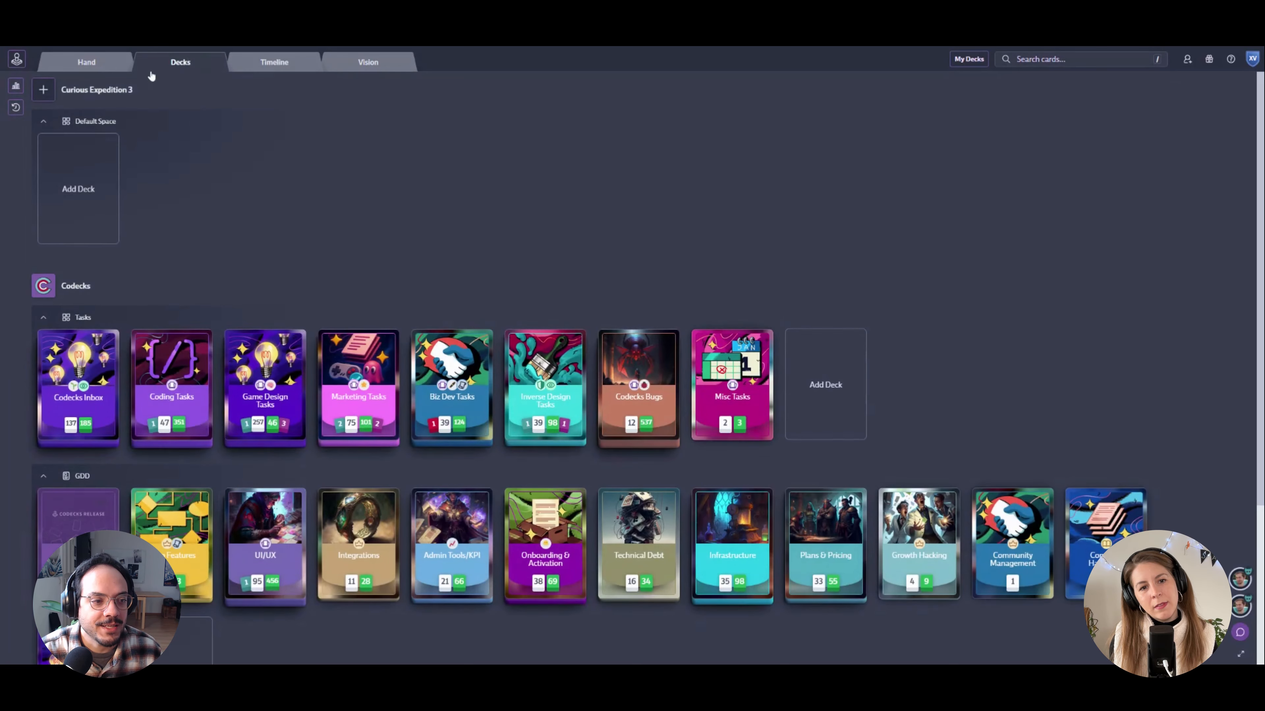
click(43, 318)
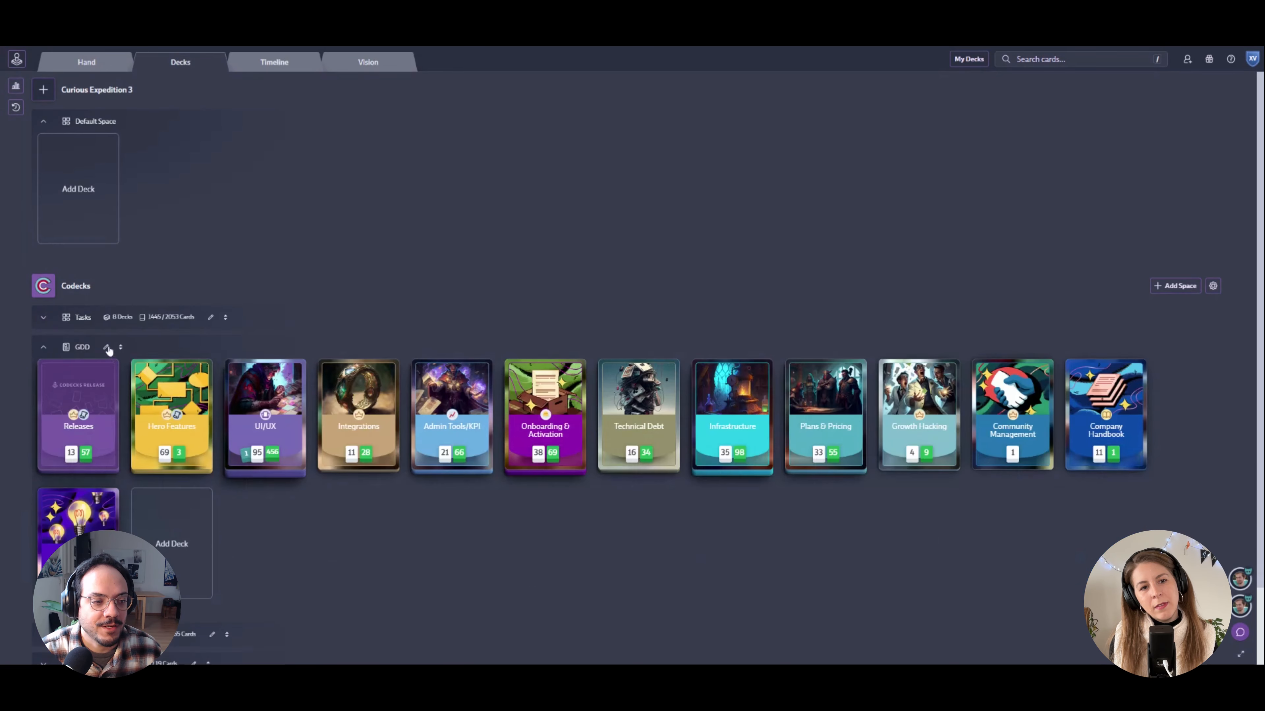
click(44, 347)
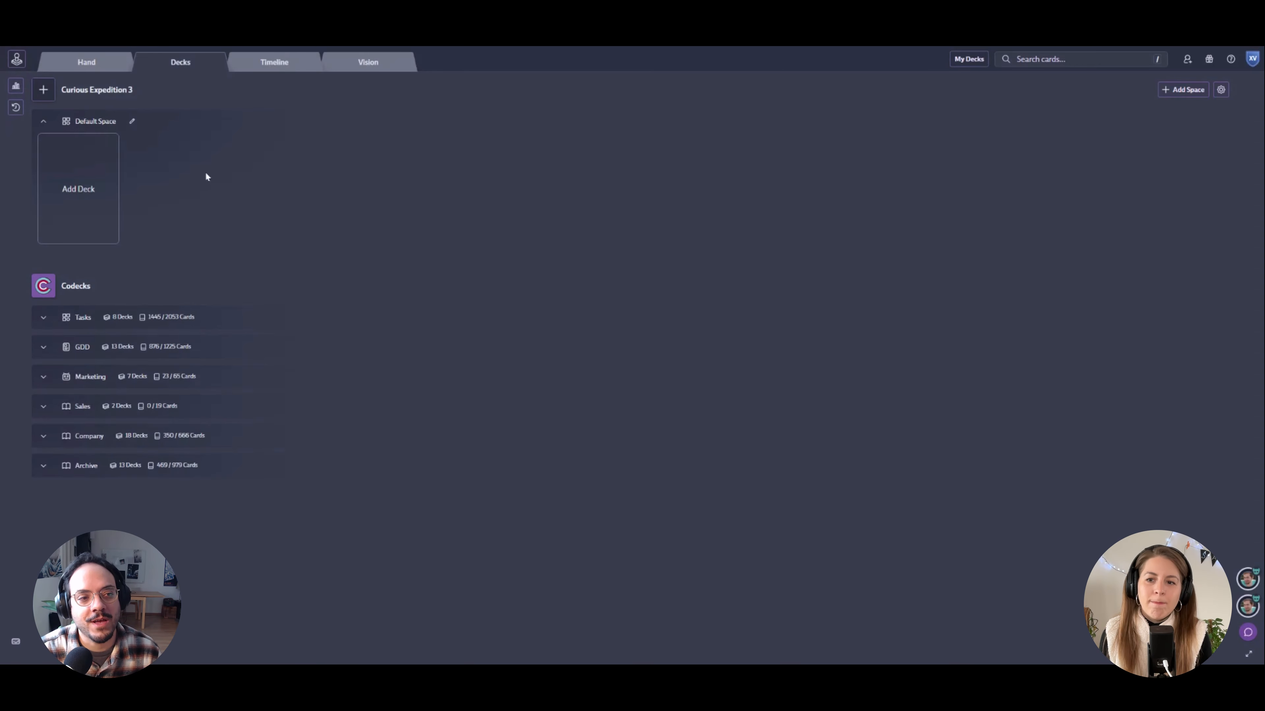
Step: Change the default space of the Curious Expedition 3 project to the GDD type
click(132, 123)
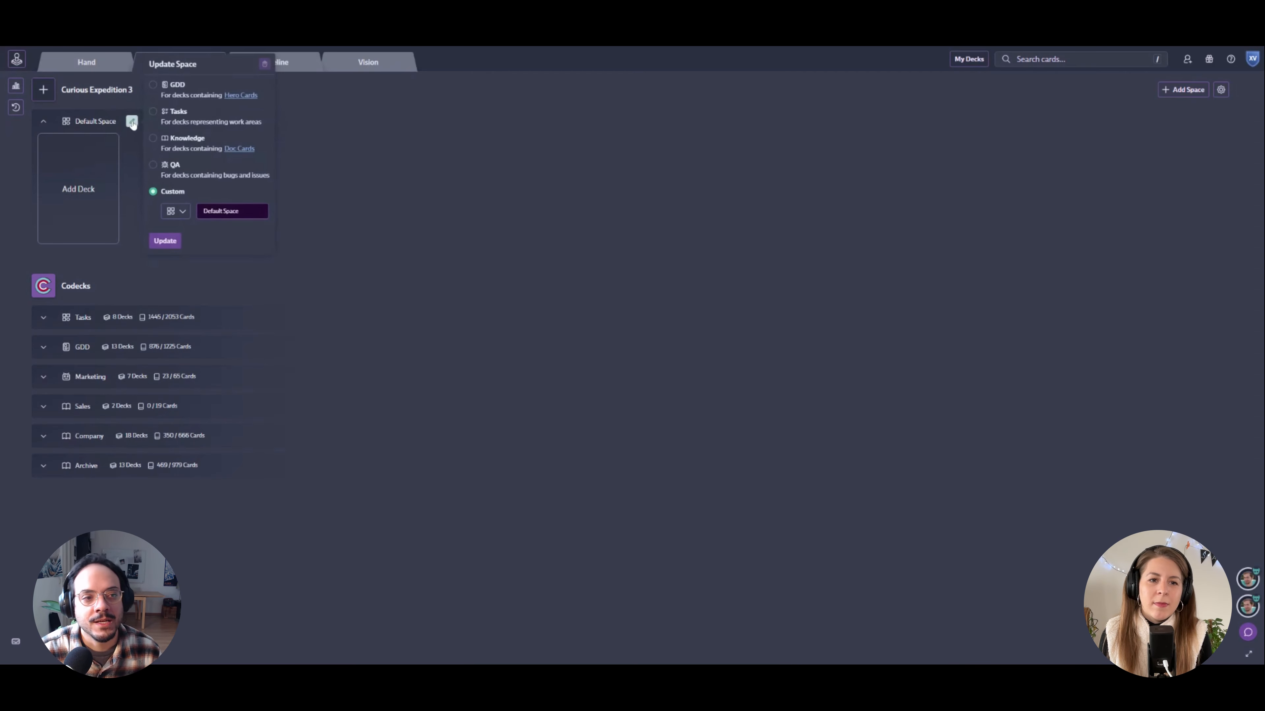
click(153, 86)
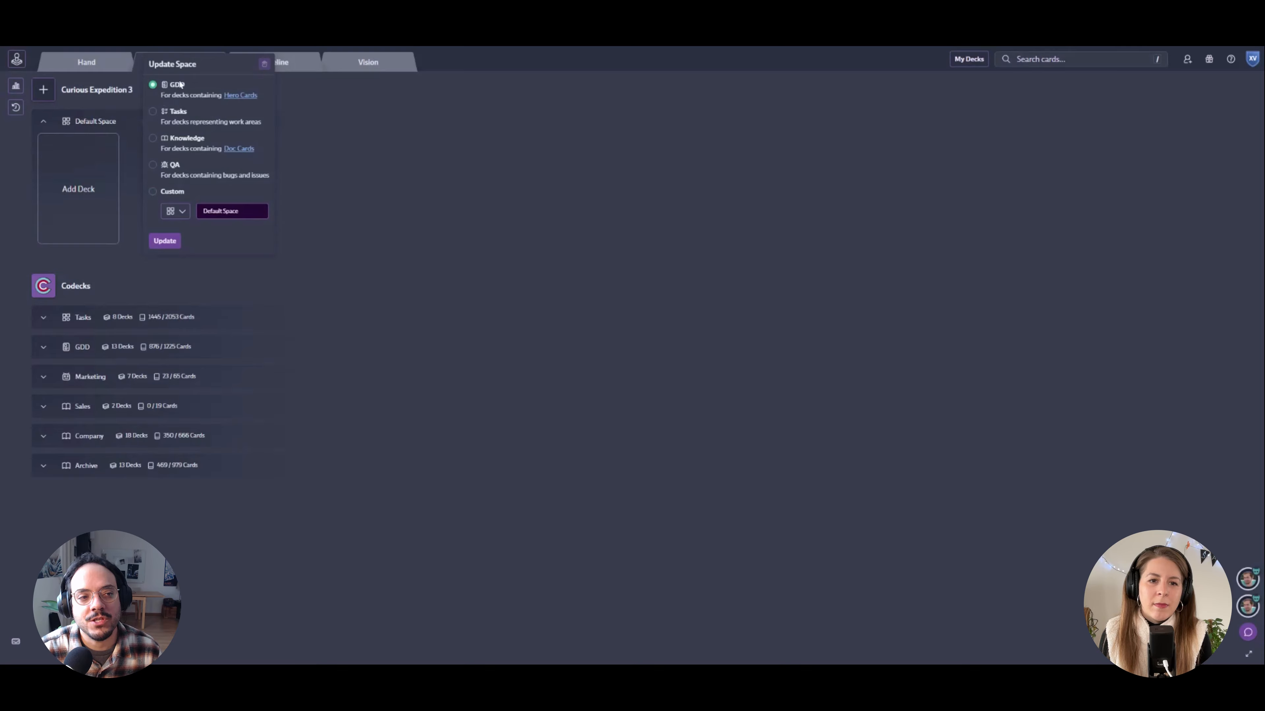
click(165, 241)
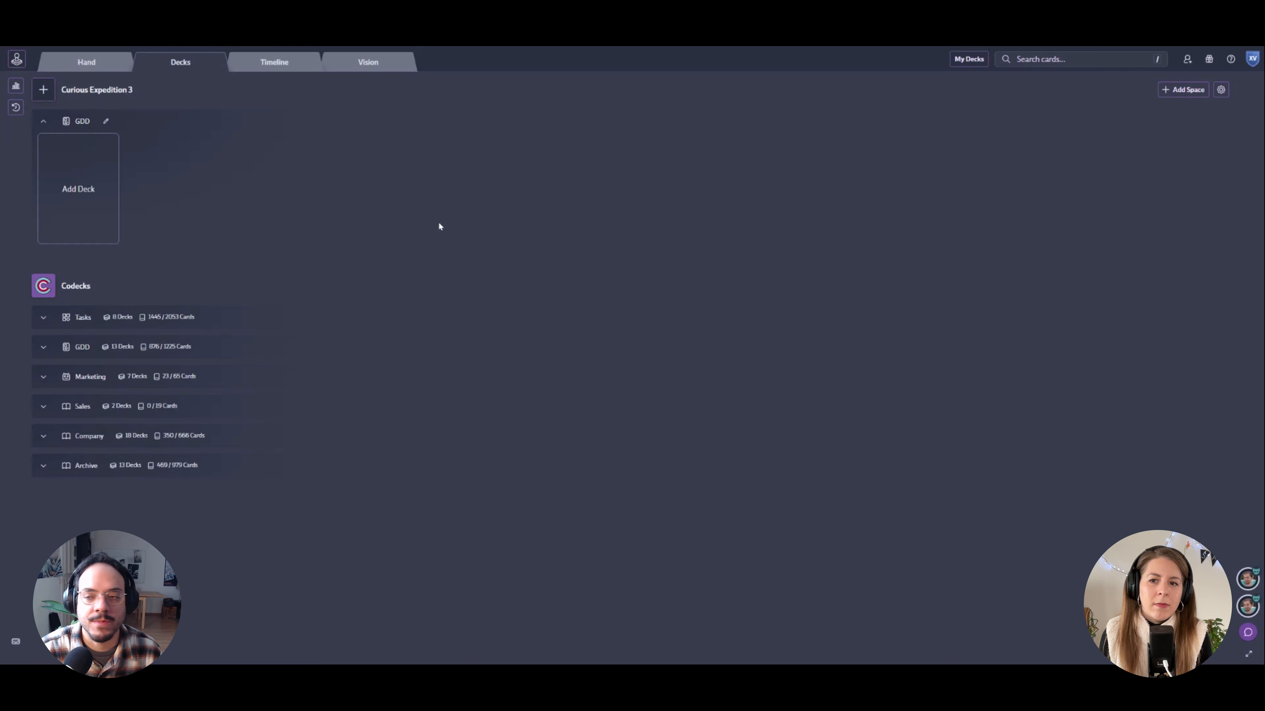
Step: Change the only space of the Curious Expedition 3 project to the Tasks type
click(106, 121)
click(137, 114)
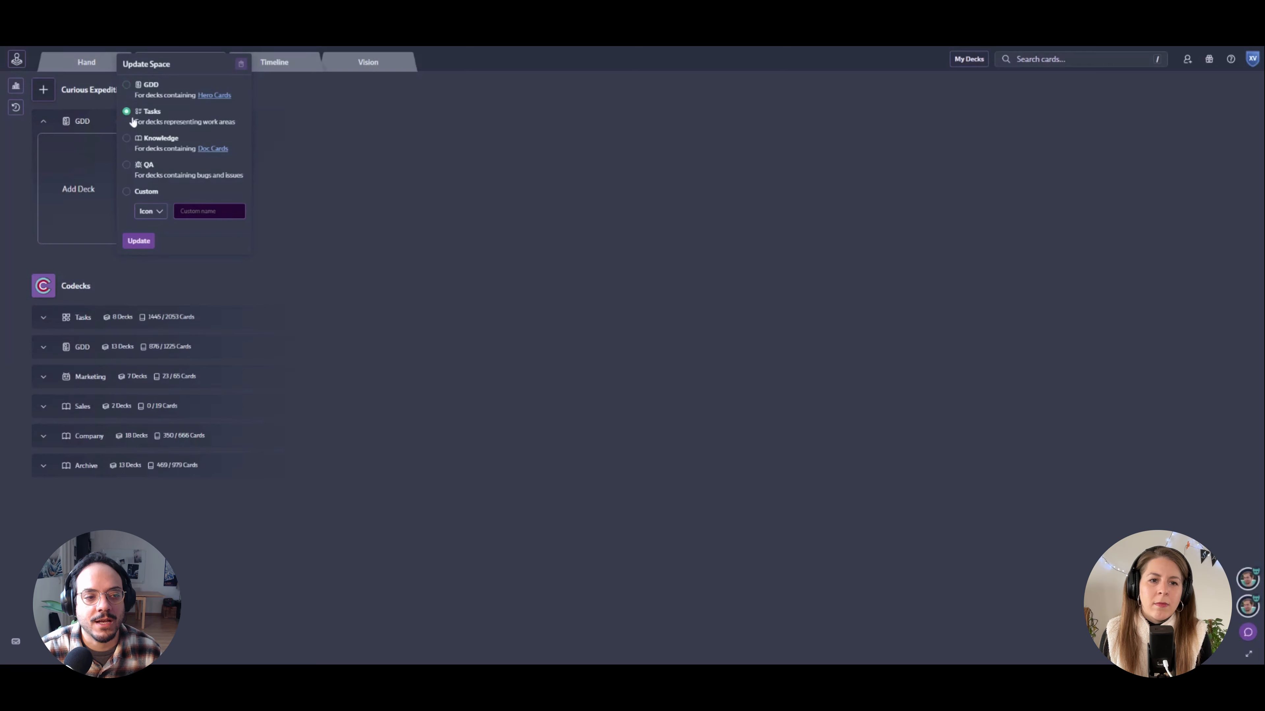
click(134, 243)
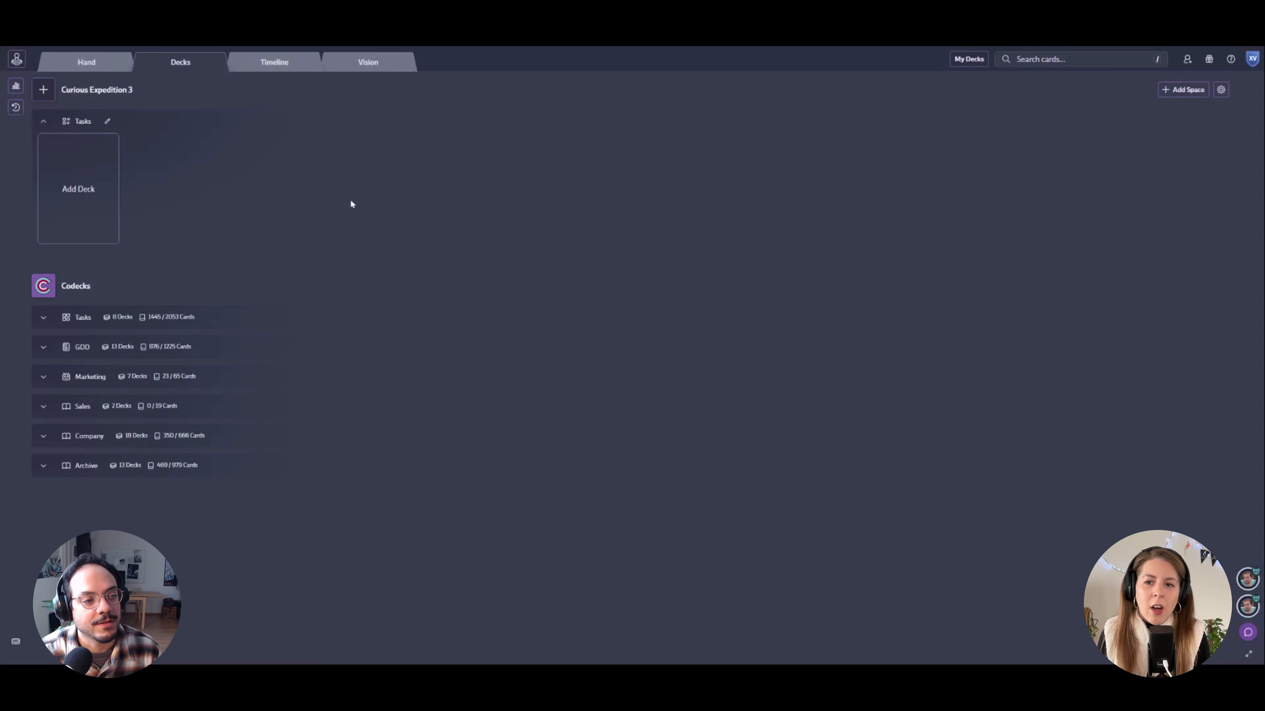
Step: Add a deck named Code with the code-brackets cover image to the Tasks space of Curious Expedition 3
mouse_move(62, 192)
click(102, 230)
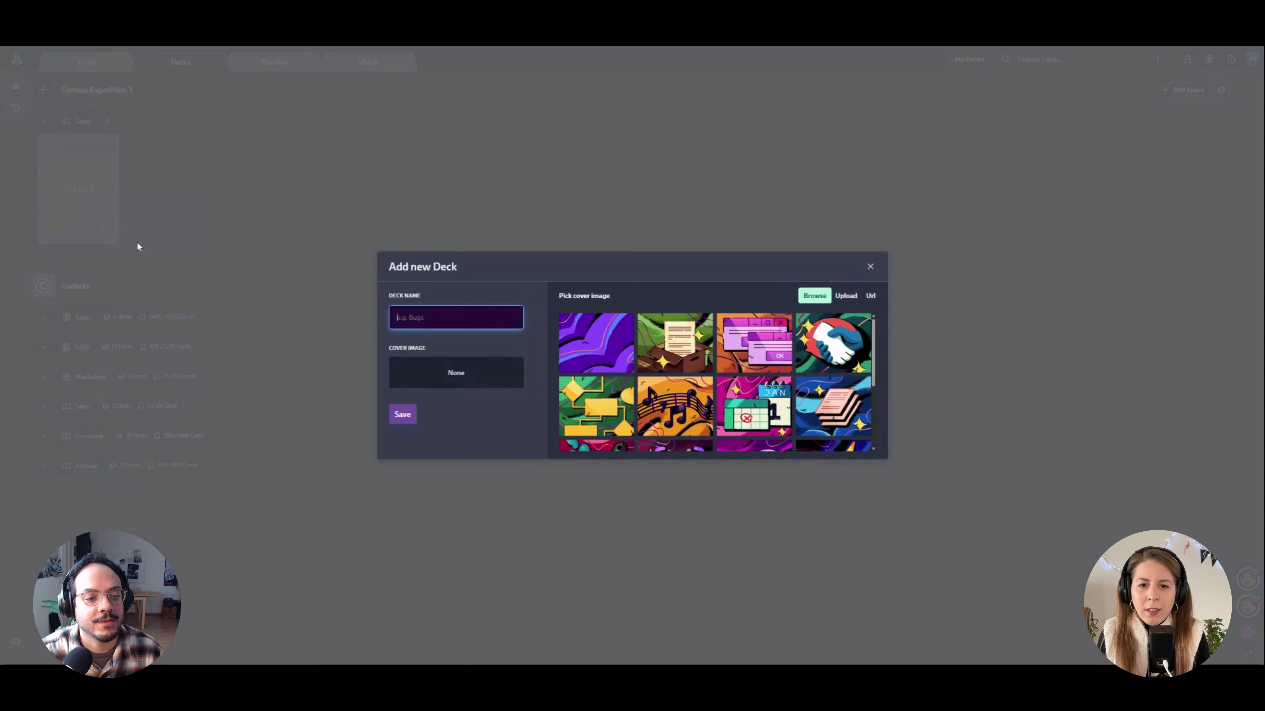
text(Code)
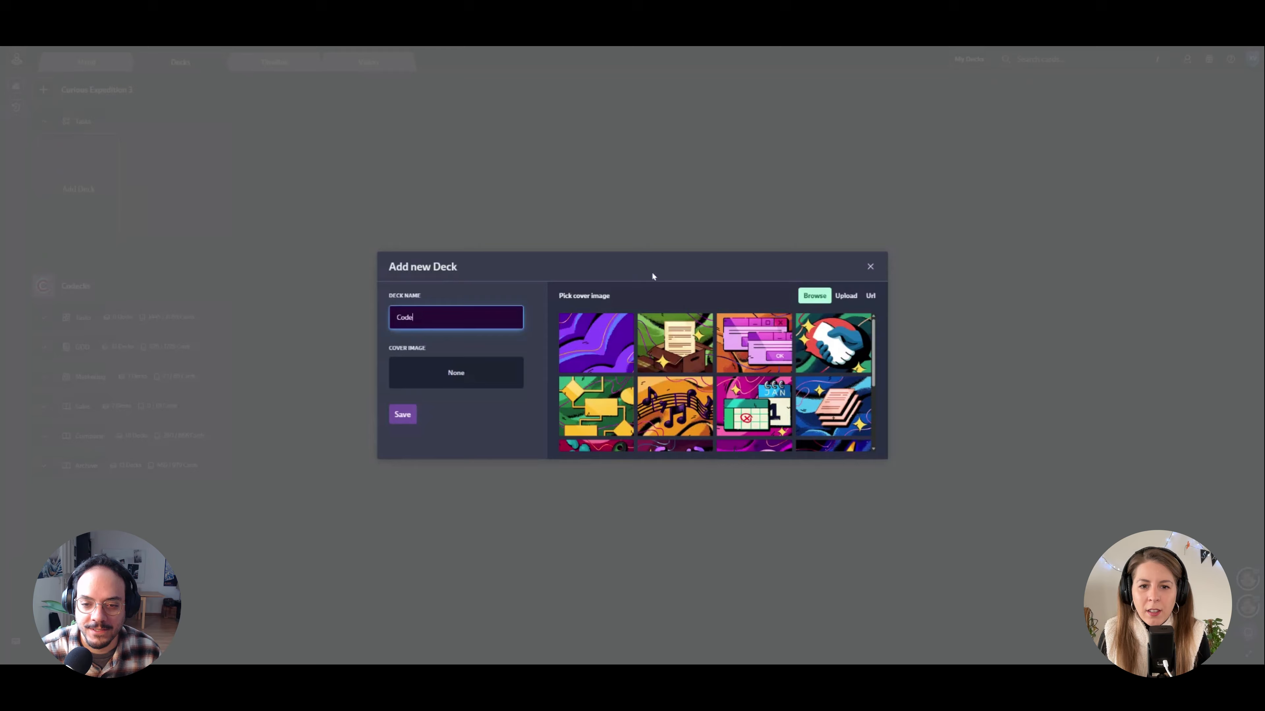
scroll(744, 406, down, 5)
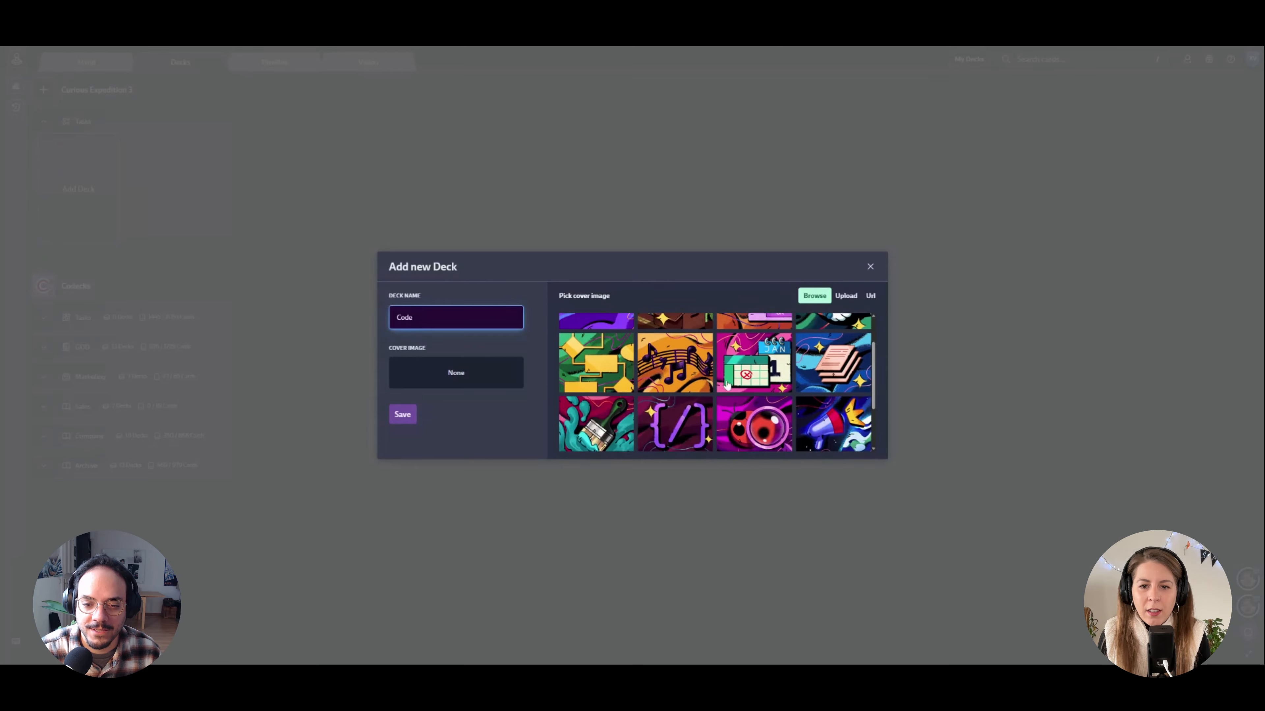
scroll(744, 406, up, 3)
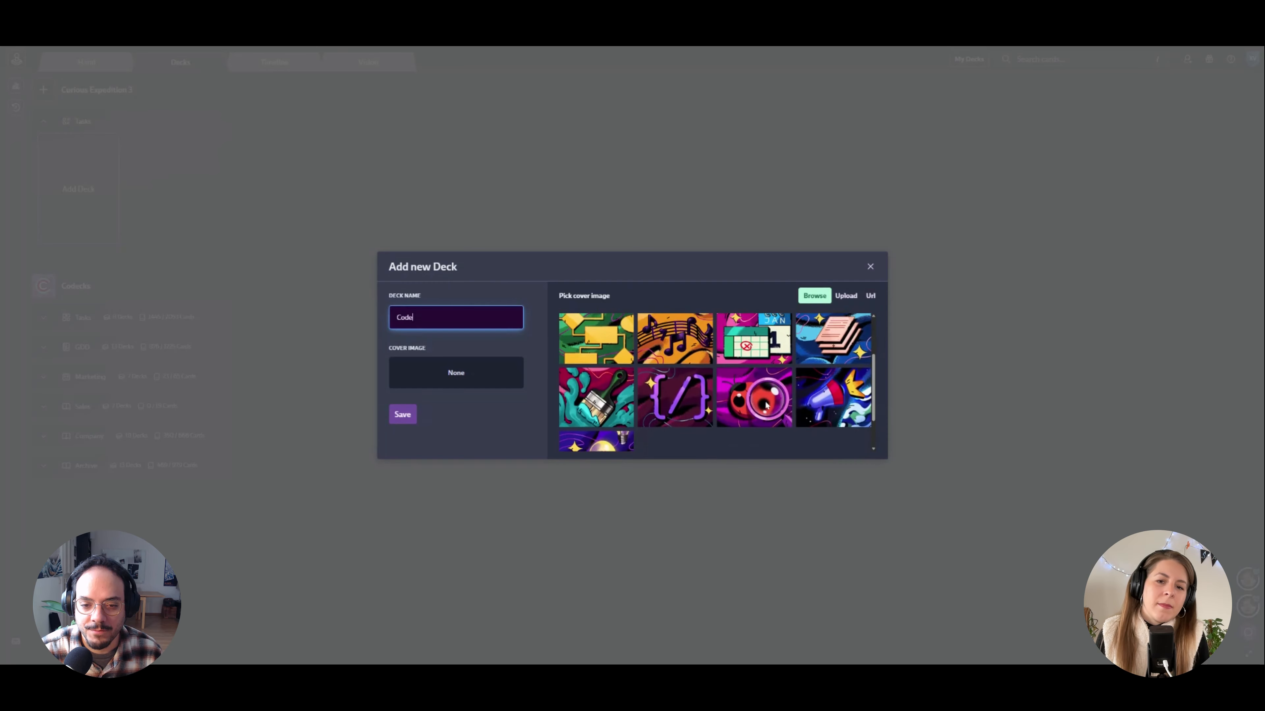
click(678, 399)
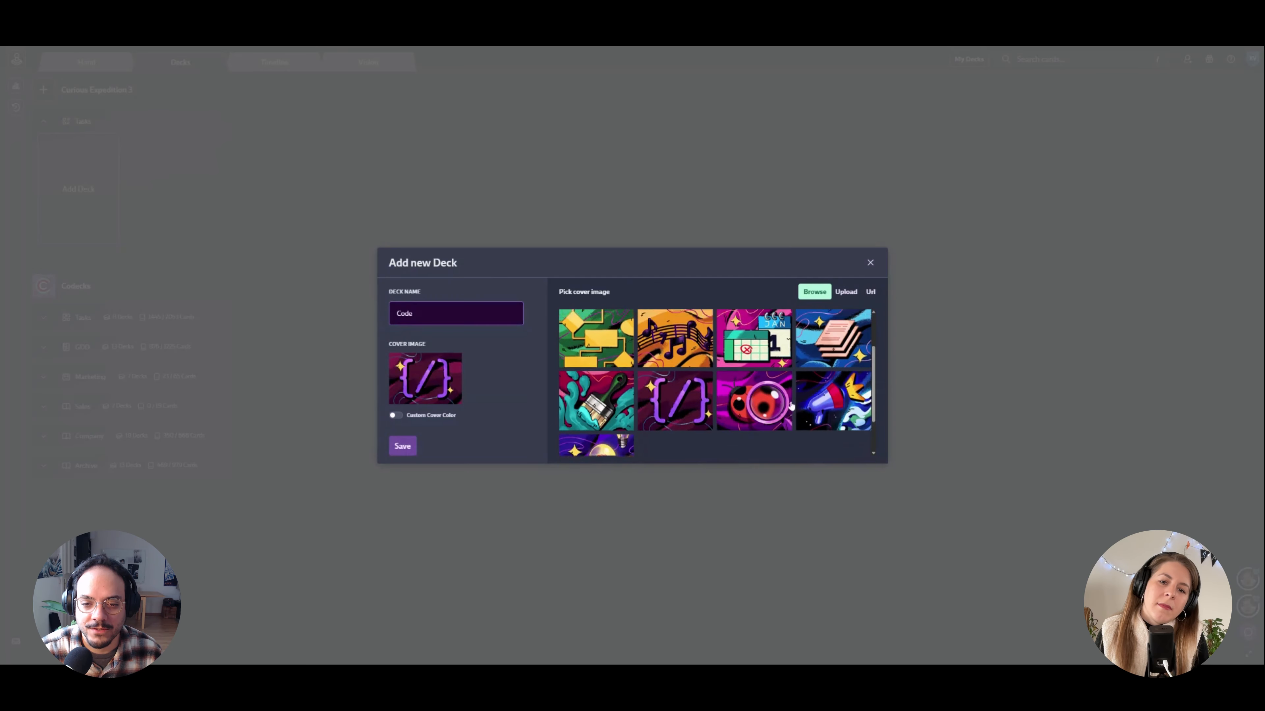
scroll(731, 399, up, 3)
scroll(676, 389, down, 4)
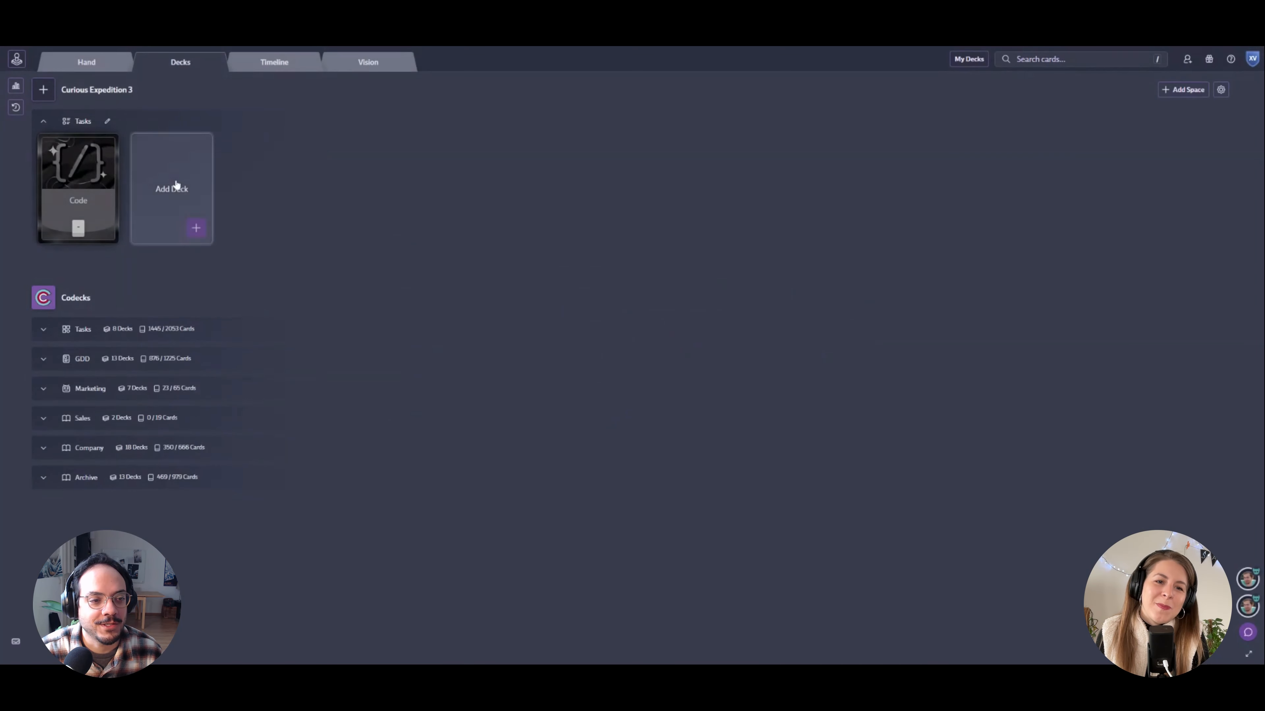
Step: Add a deck named Art with the paintbrush cover image to the same Tasks space
click(171, 188)
text(A)
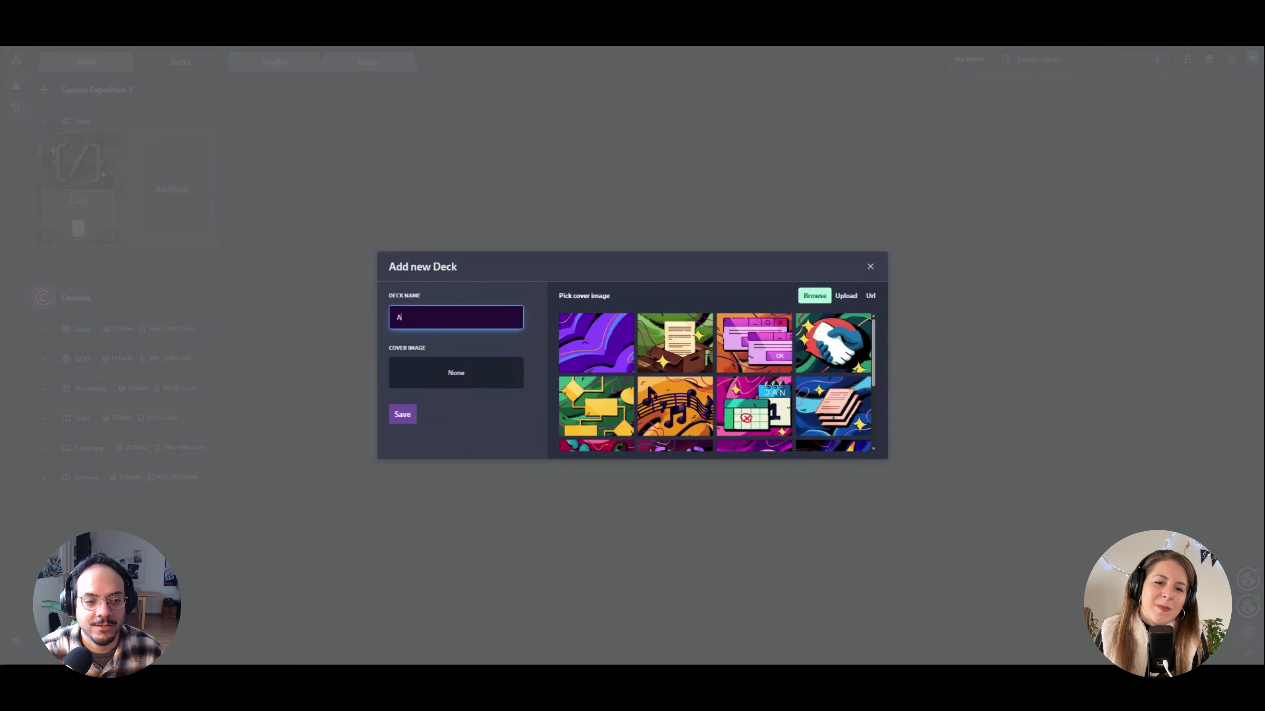
text(rt)
scroll(831, 374, down, 3)
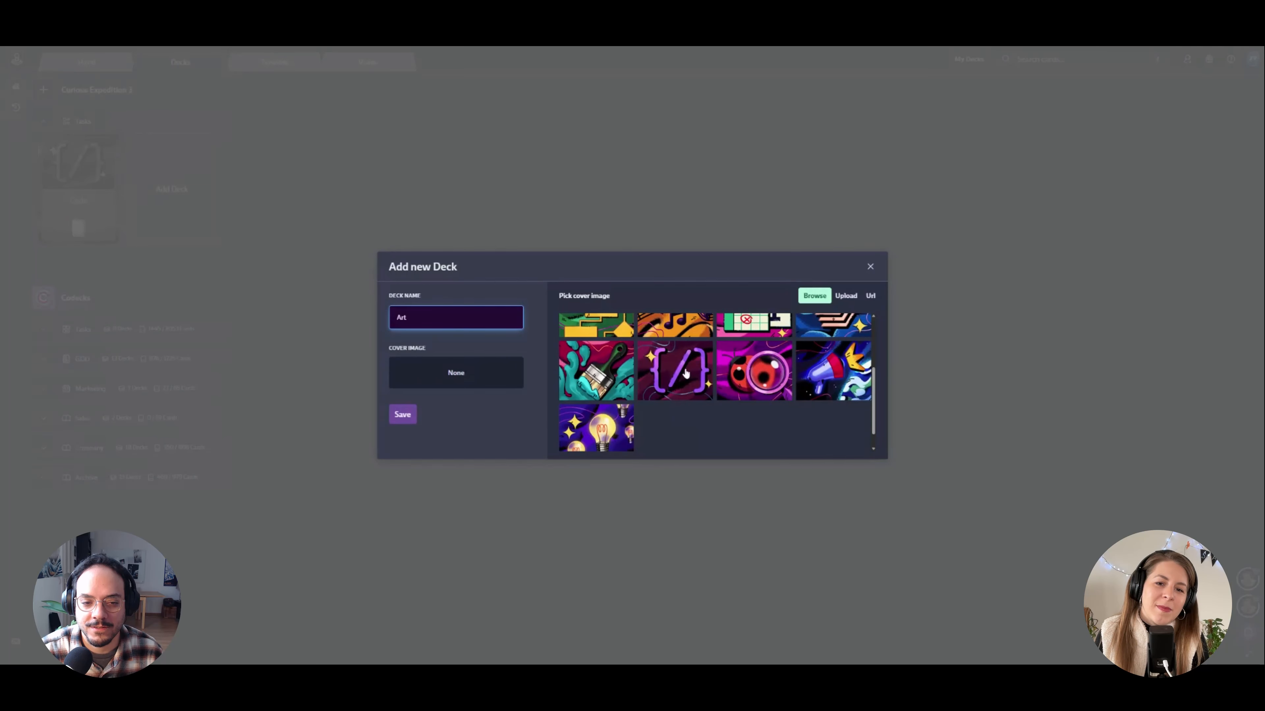
click(605, 374)
click(403, 445)
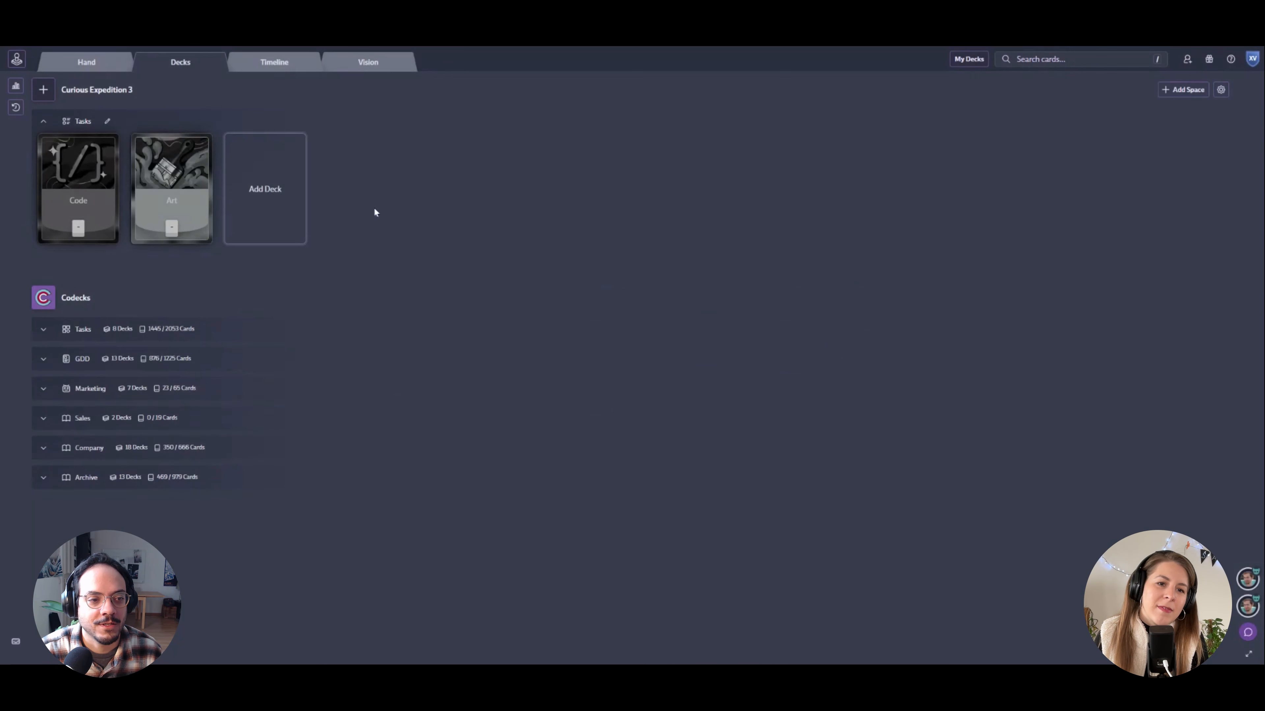
Step: Add a deck named Marketing with the megaphone cover image to the Tasks space
click(283, 187)
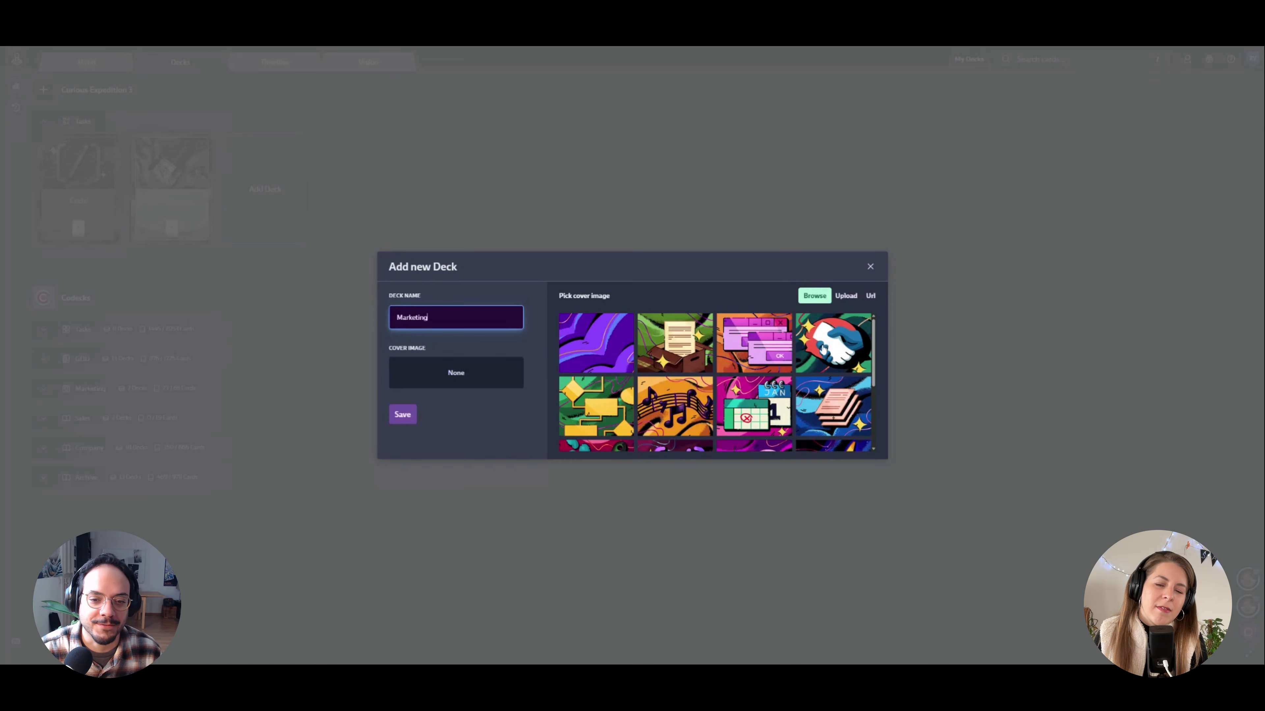
scroll(827, 411, down, 1)
scroll(827, 411, down, 3)
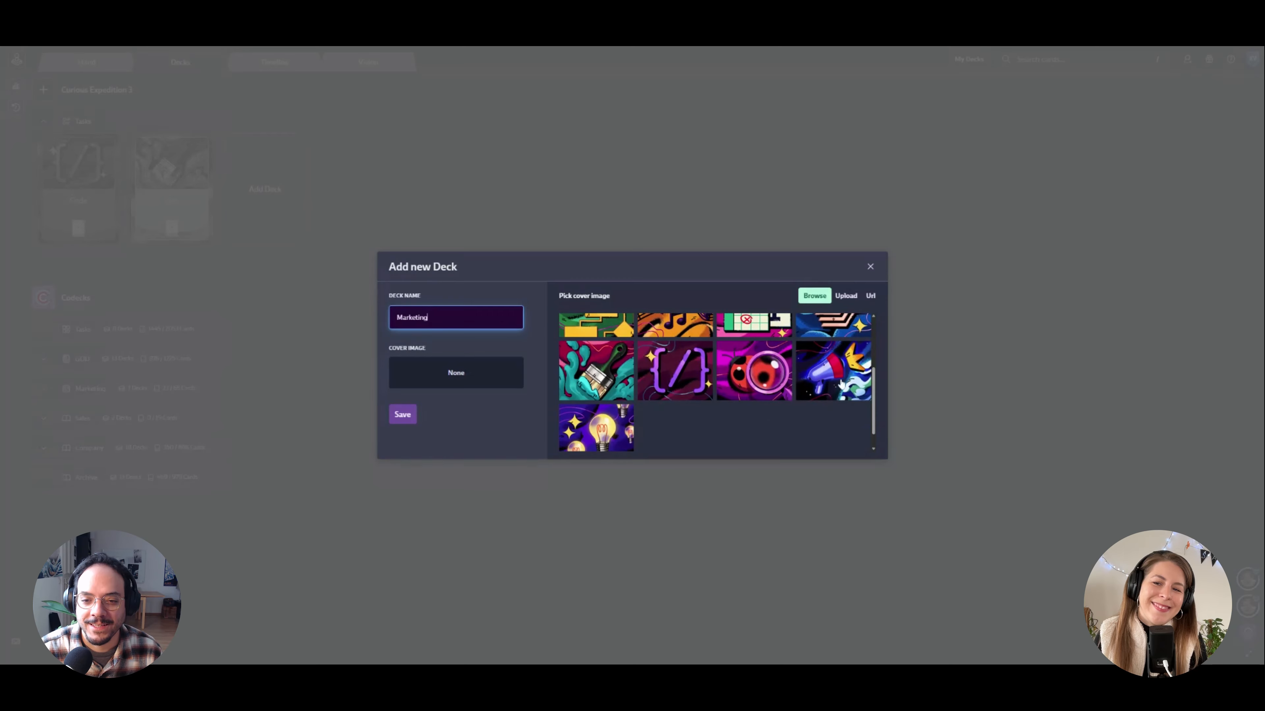
click(823, 368)
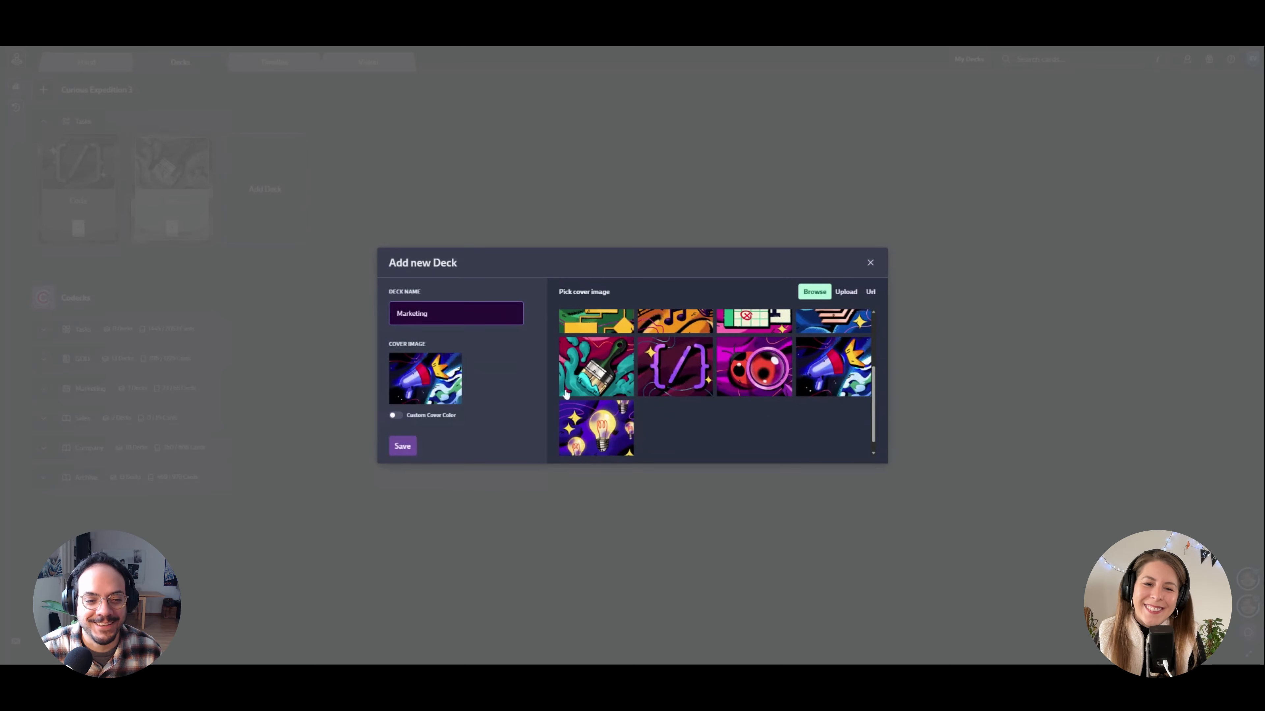
click(403, 445)
Step: Add a deck named Game Design with the yellow flowchart cover image to the Tasks space
click(395, 199)
text(Ga)
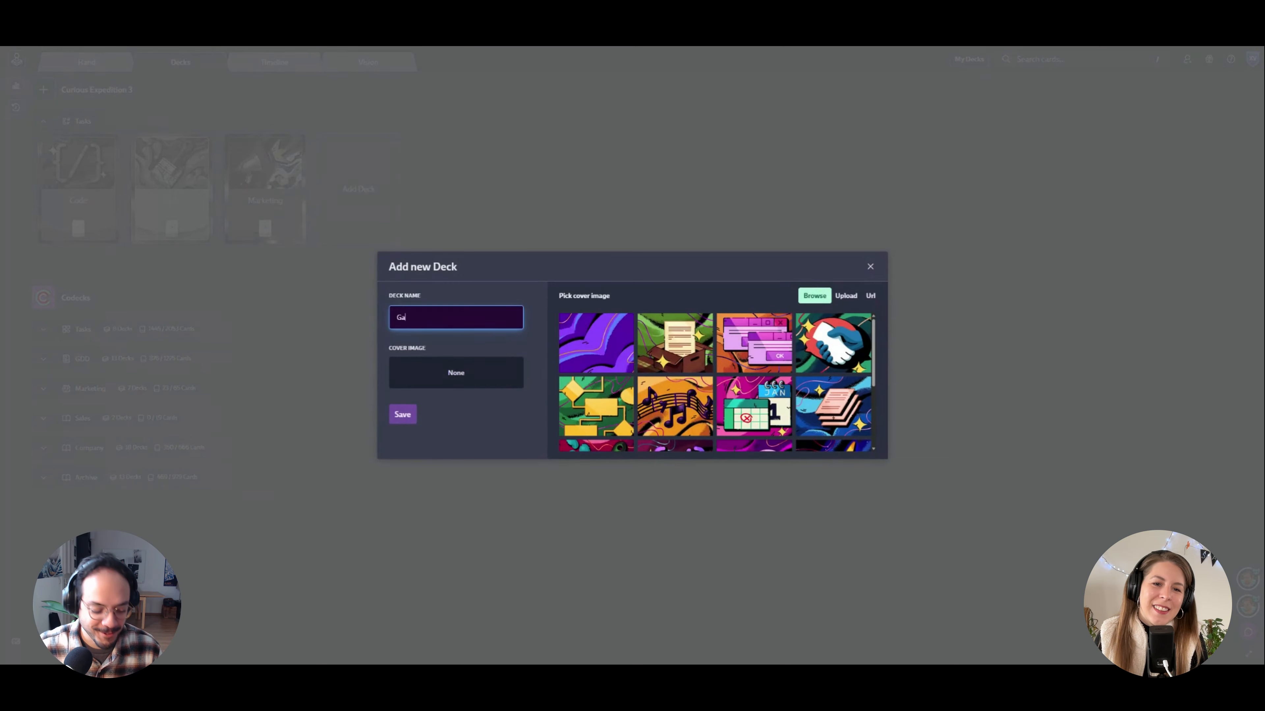
text(me Design)
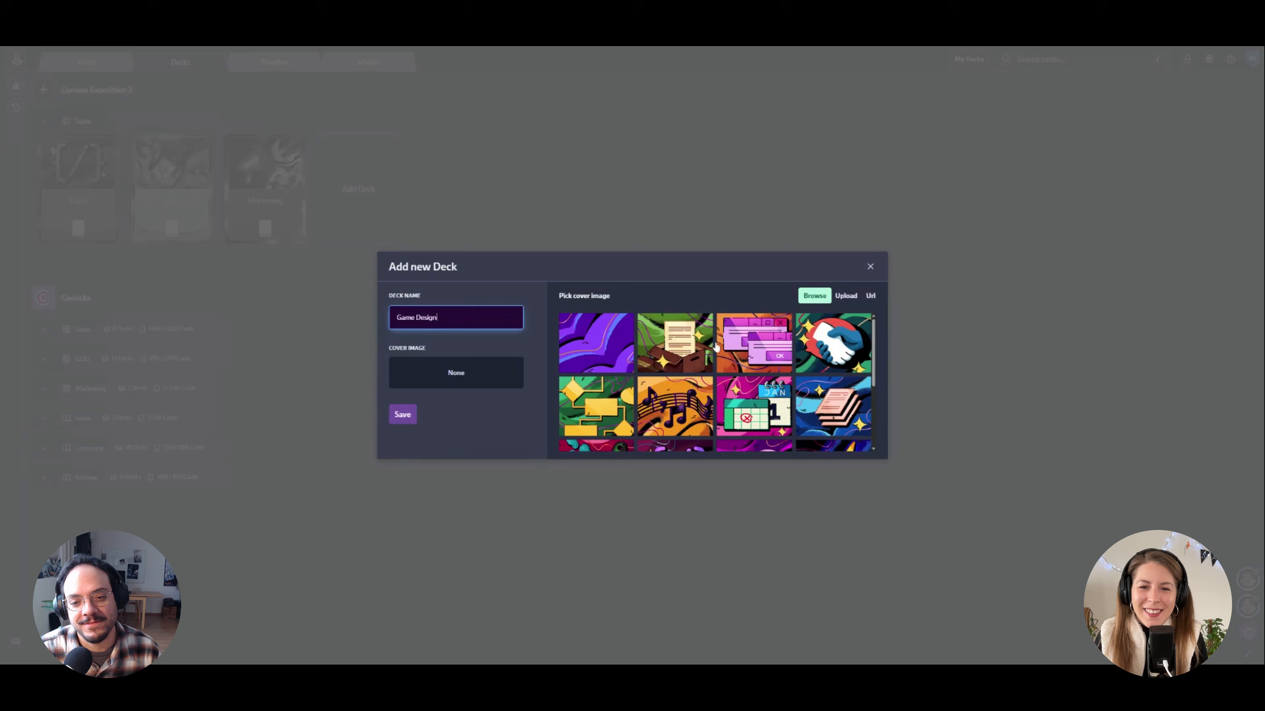
scroll(759, 377, down, 2)
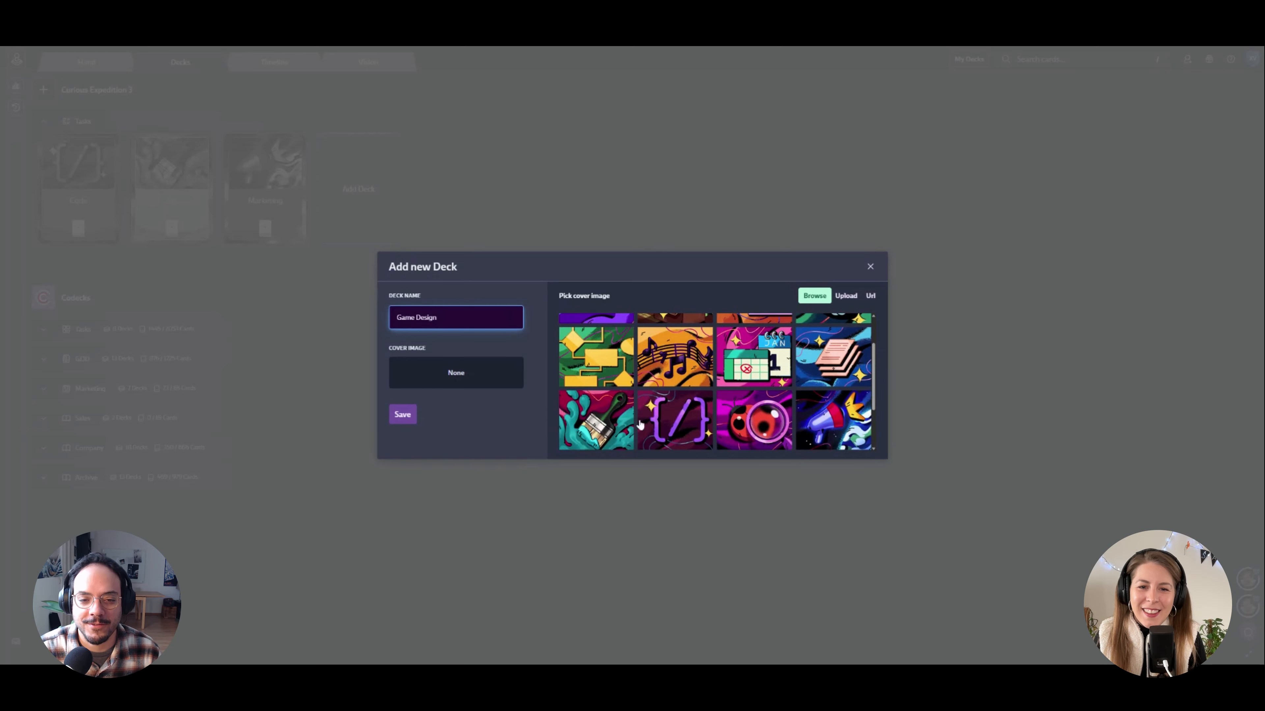
scroll(822, 424, down, 1)
scroll(822, 424, up, 2)
click(595, 375)
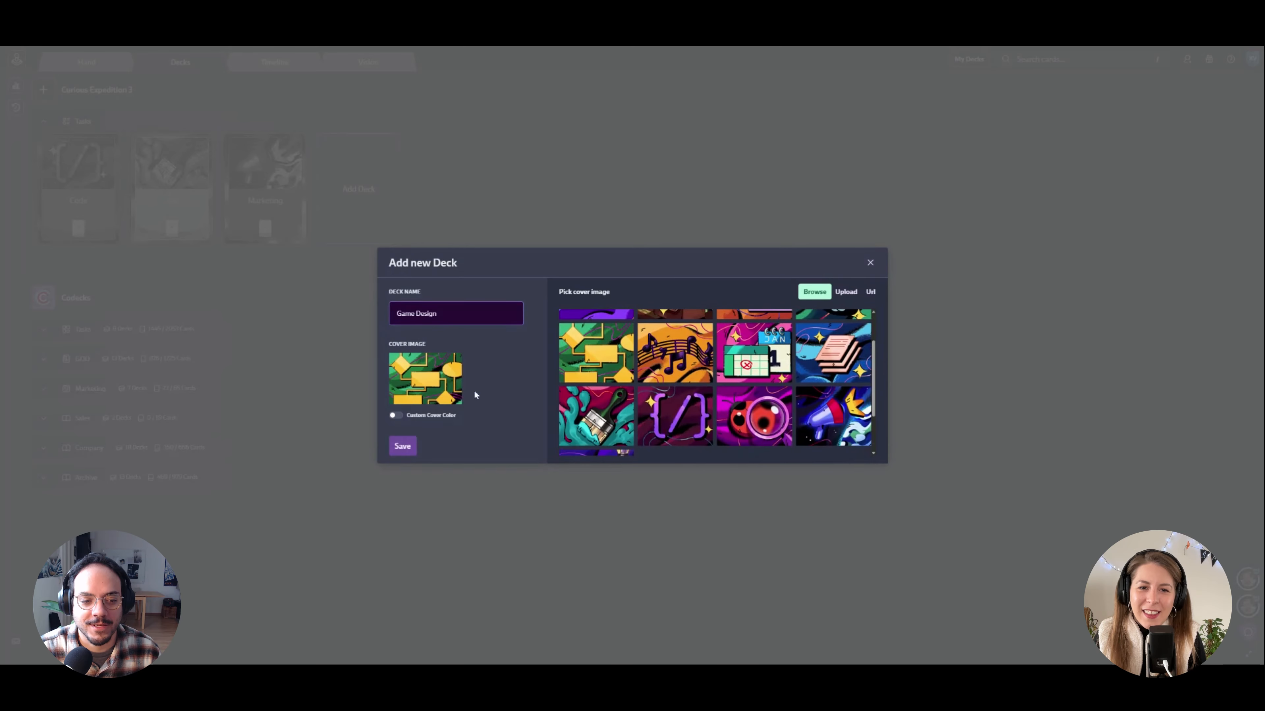
click(403, 445)
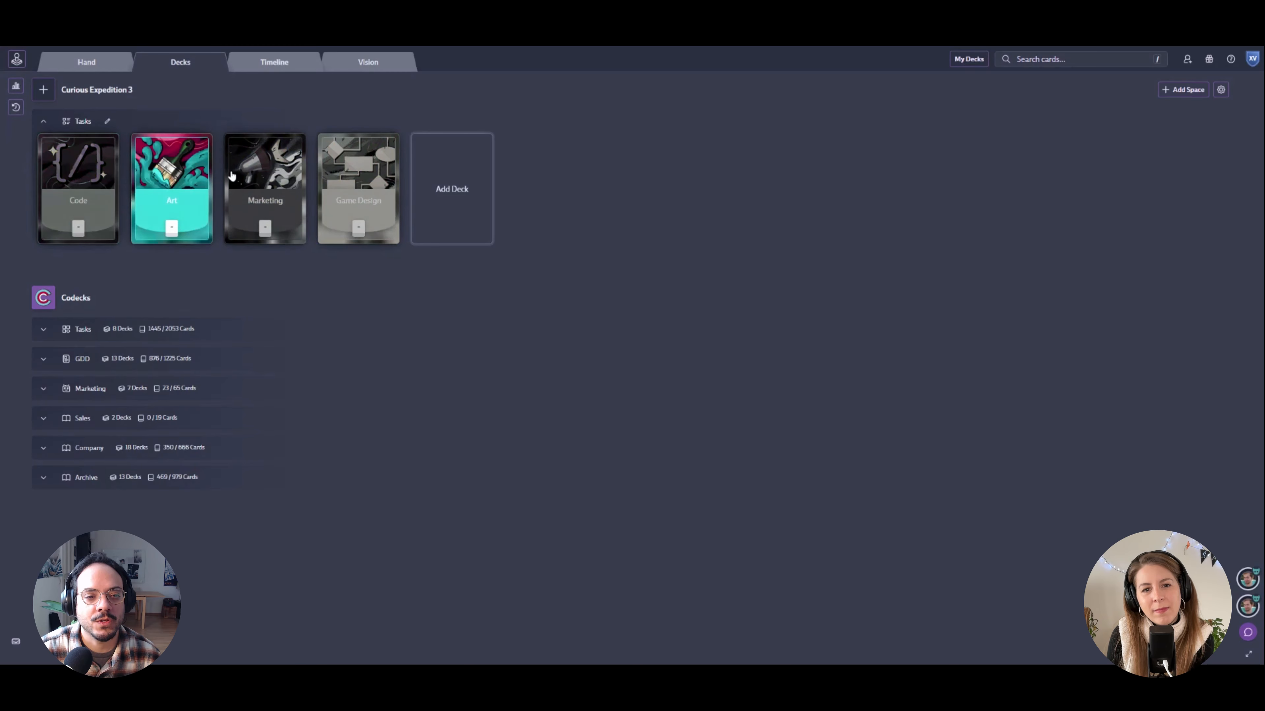
Step: Create a card titled "Implement Main Menu" in the Code deck
click(99, 180)
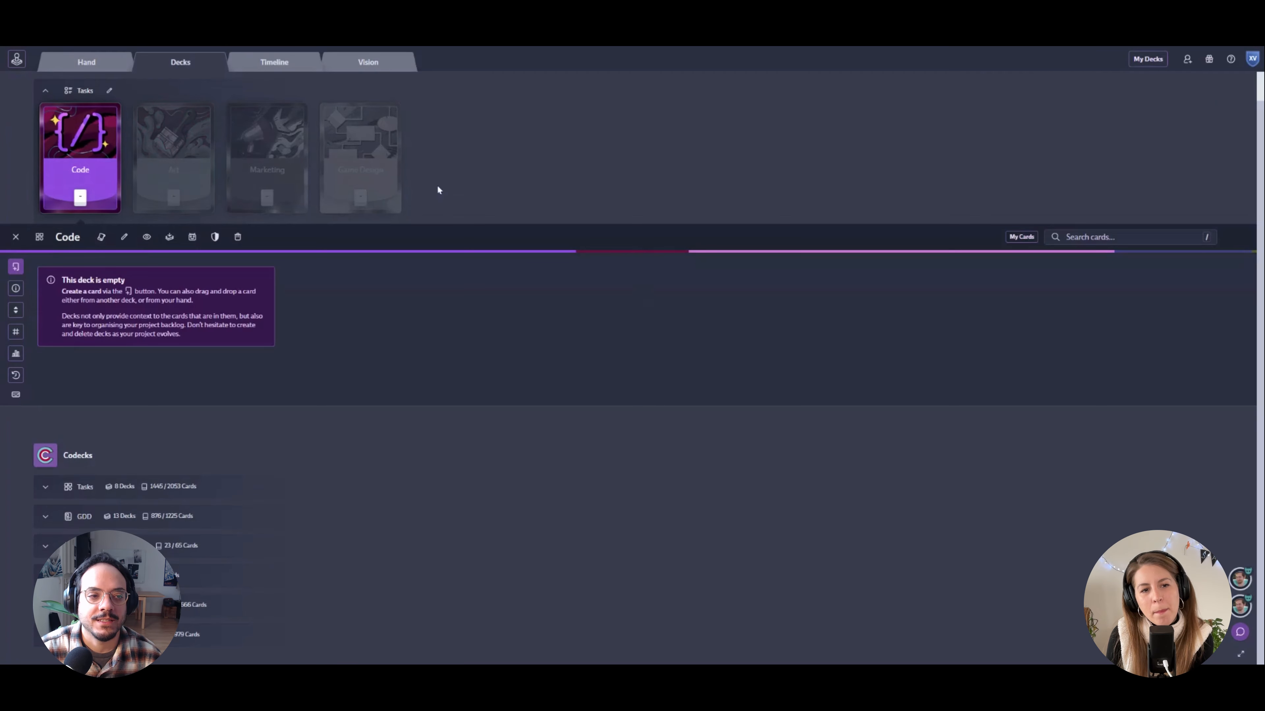
click(16, 267)
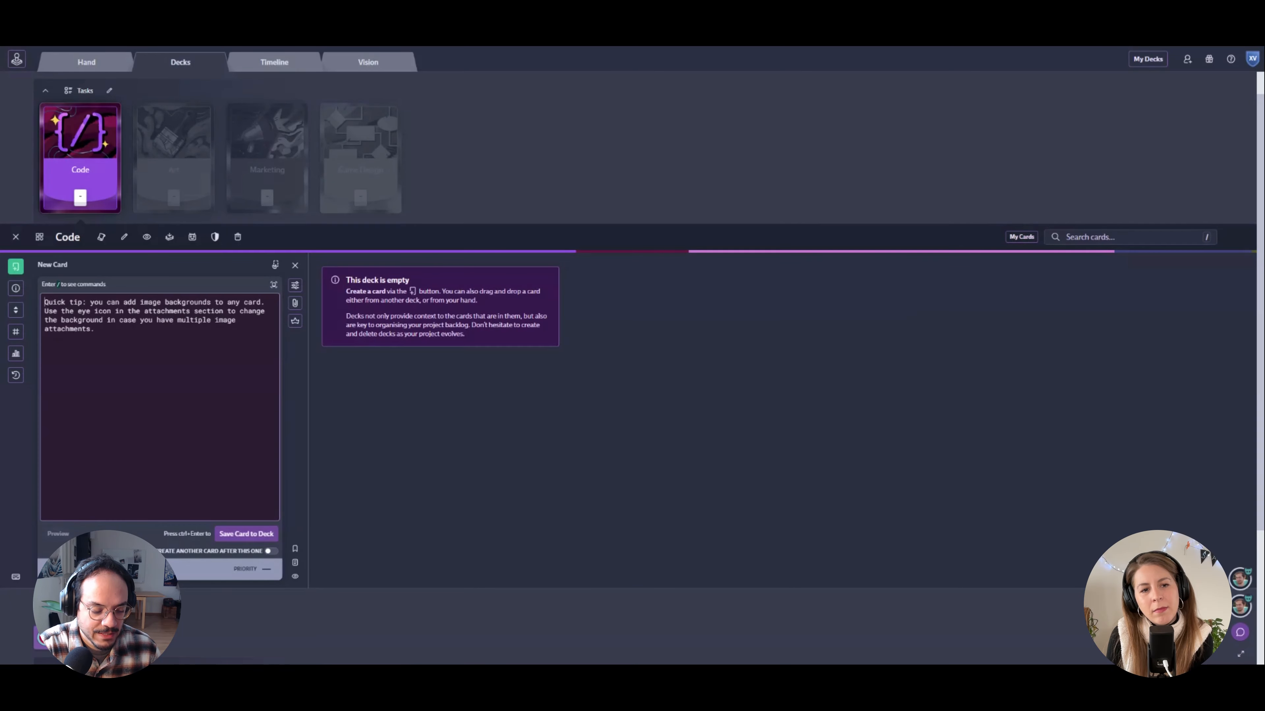
text(Implement )
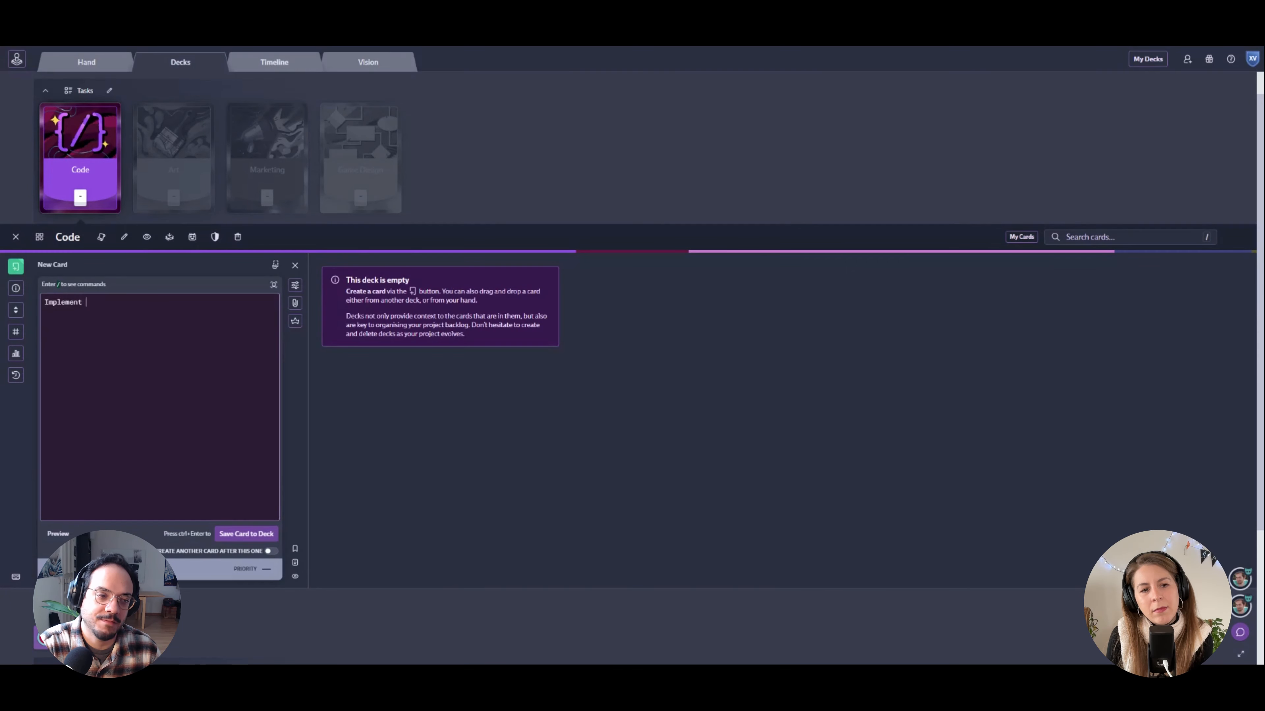
text(Main Menu)
key(ctrl+Return)
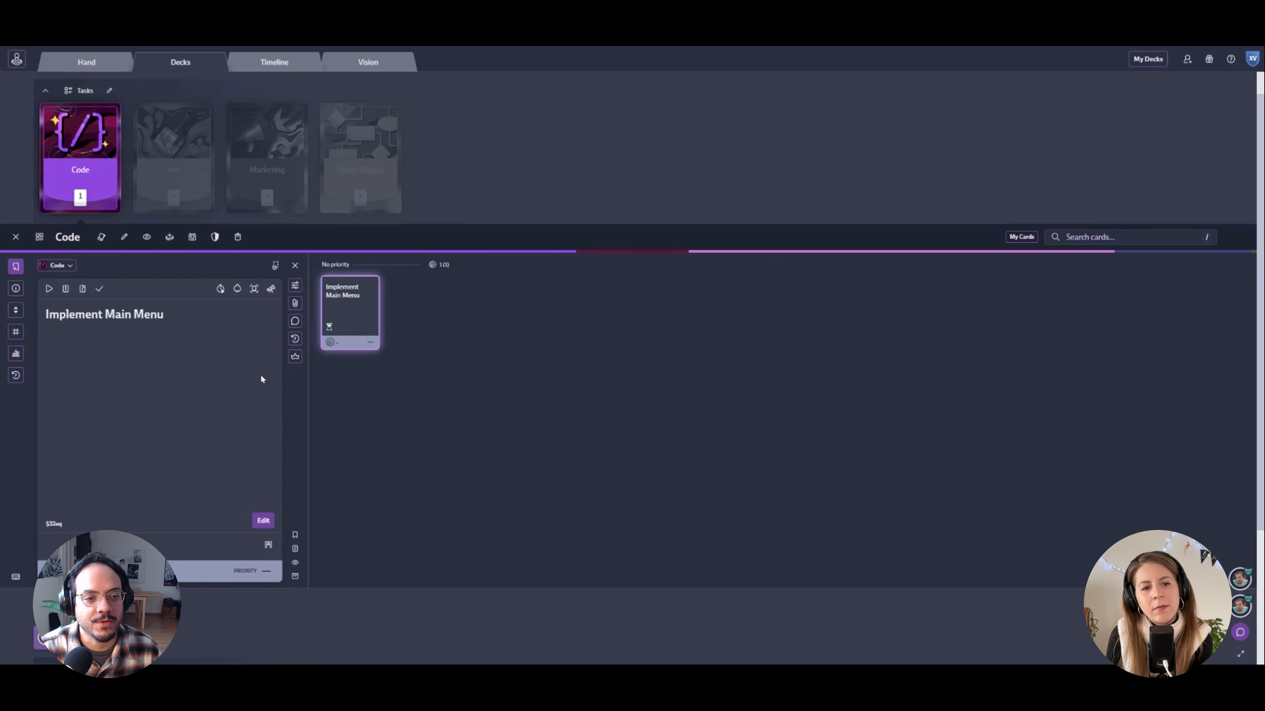
Step: Close the Code deck, check the Tasks space's type options, and add a GDD space to the Curious Expedition 3 project
click(16, 236)
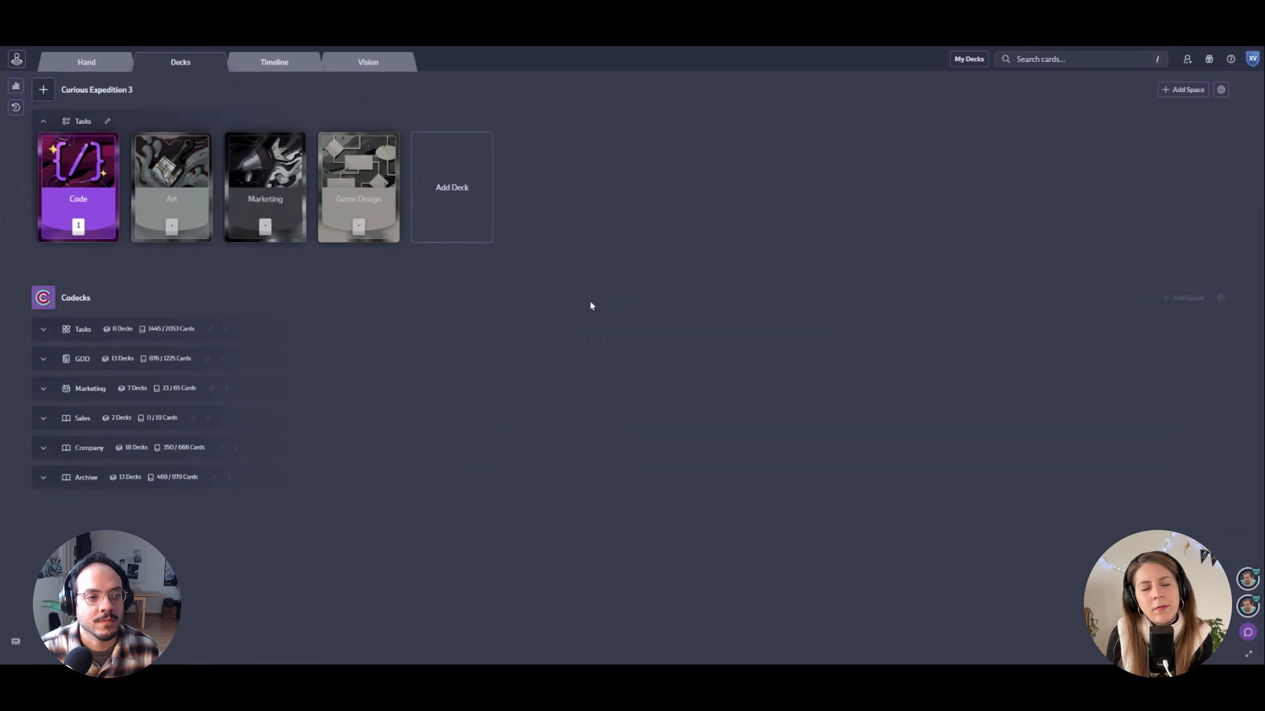
click(107, 121)
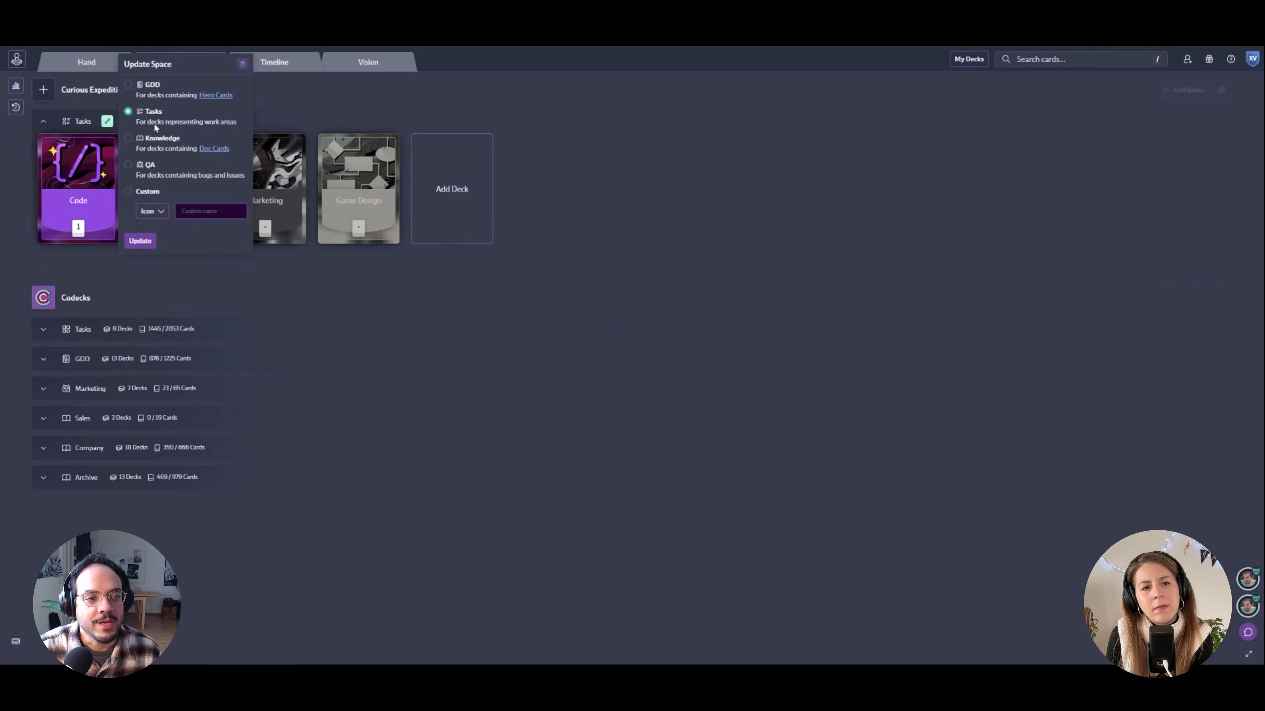
click(323, 100)
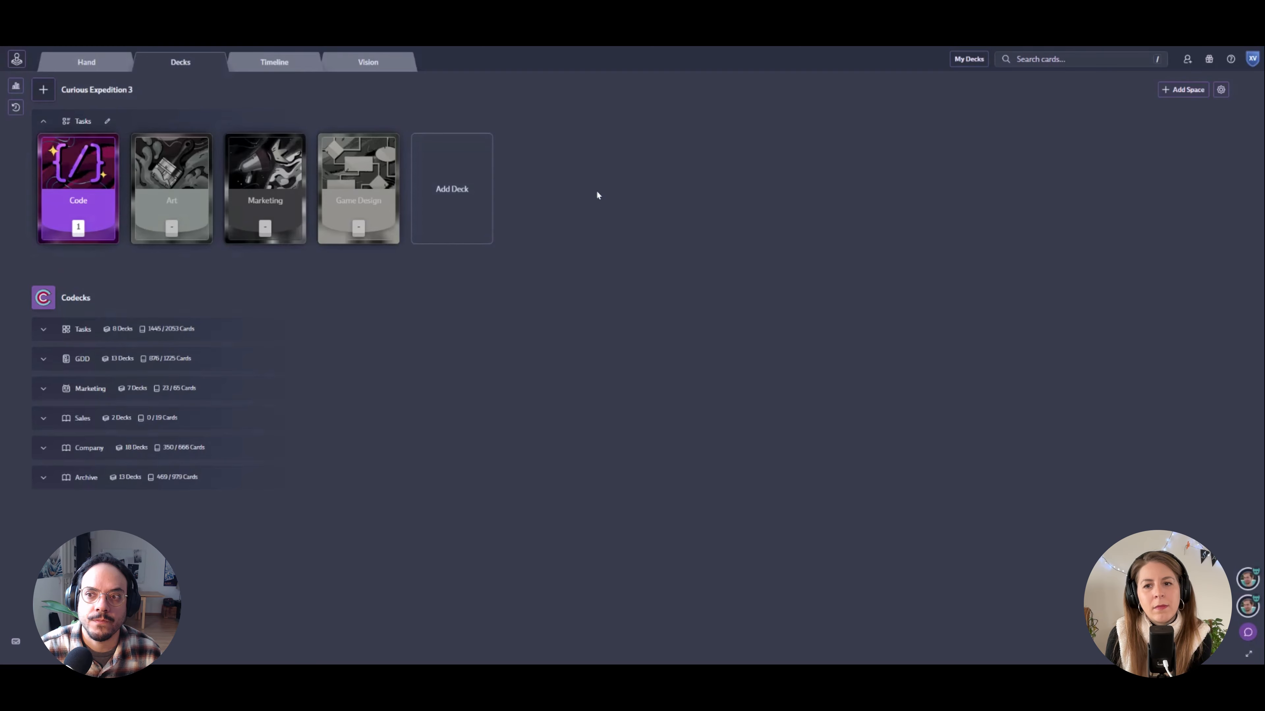
click(1183, 90)
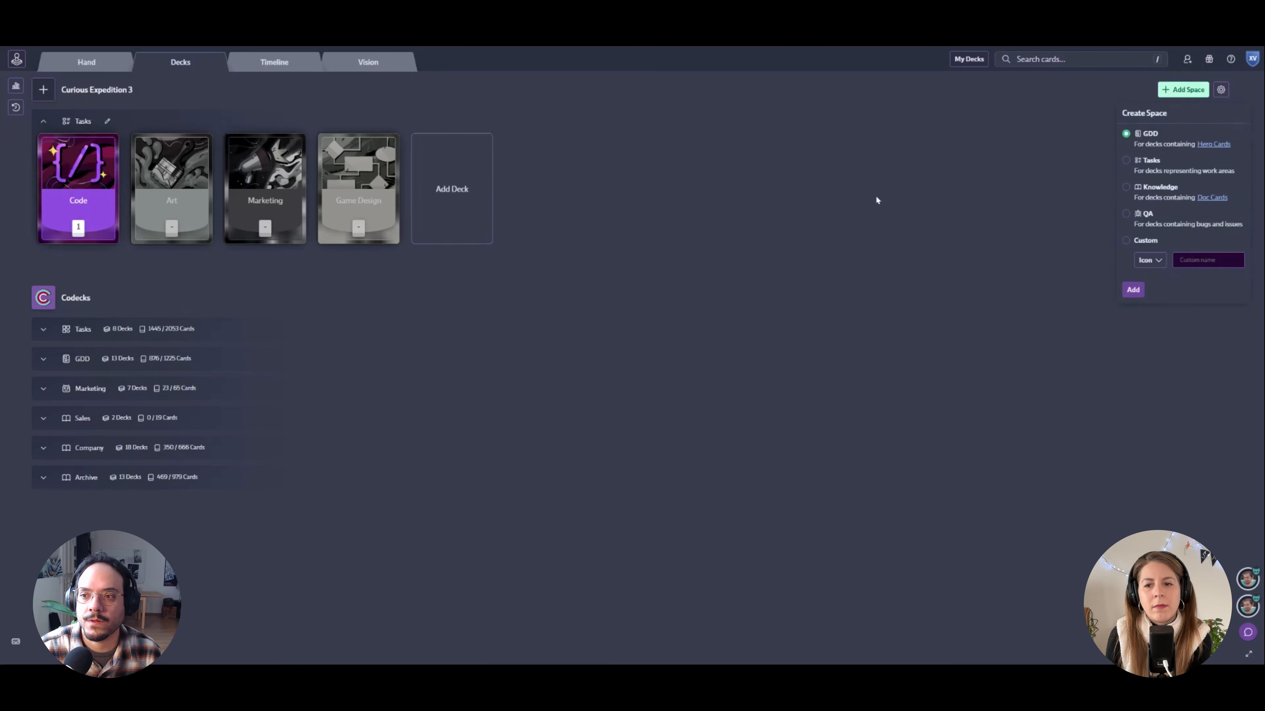
click(1132, 289)
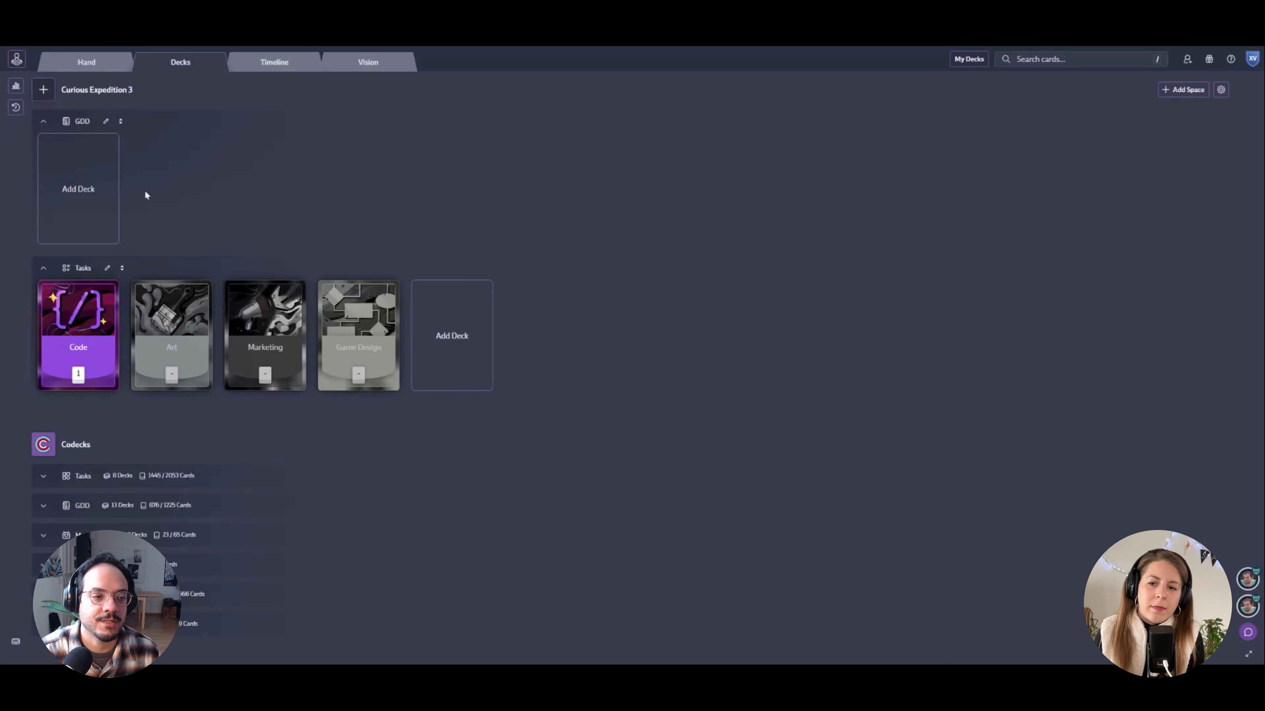
Step: Add a deck named Explorers with the handshake cover image to the GDD space
click(93, 191)
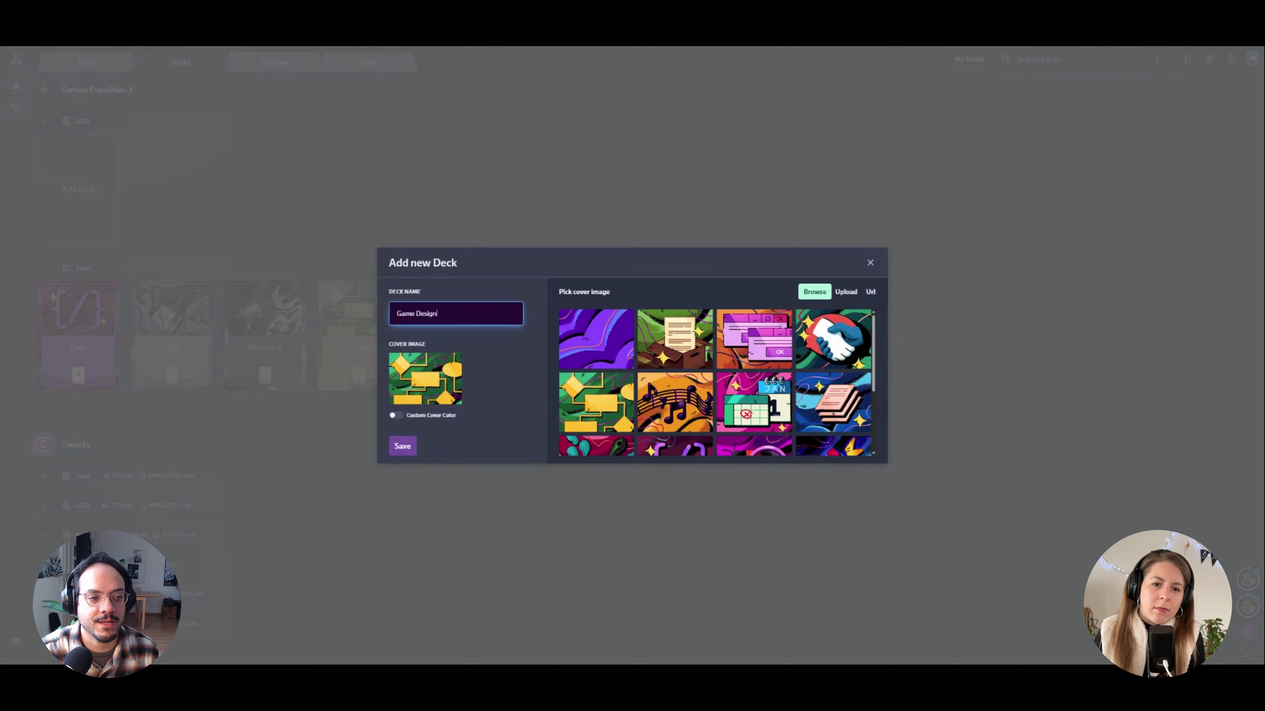
key(ctrl+a)
text(Character)
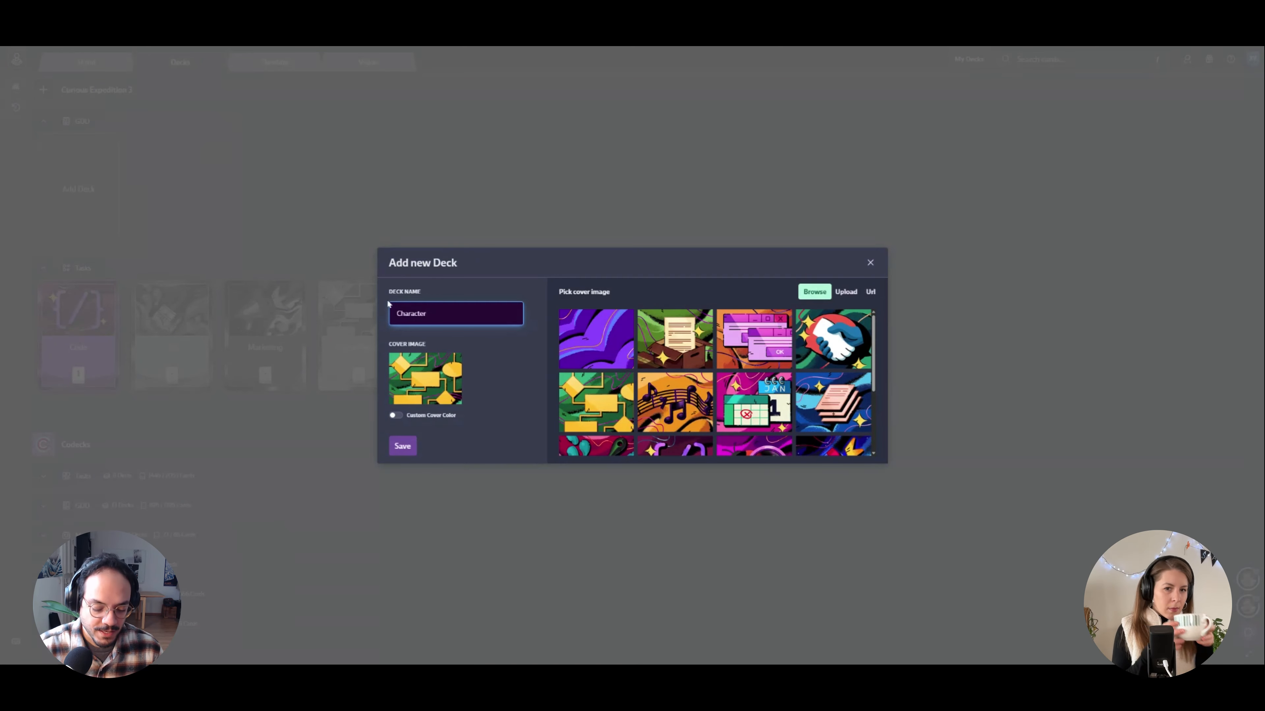
key(ctrl+a)
key(BackSpace)
text(Explore)
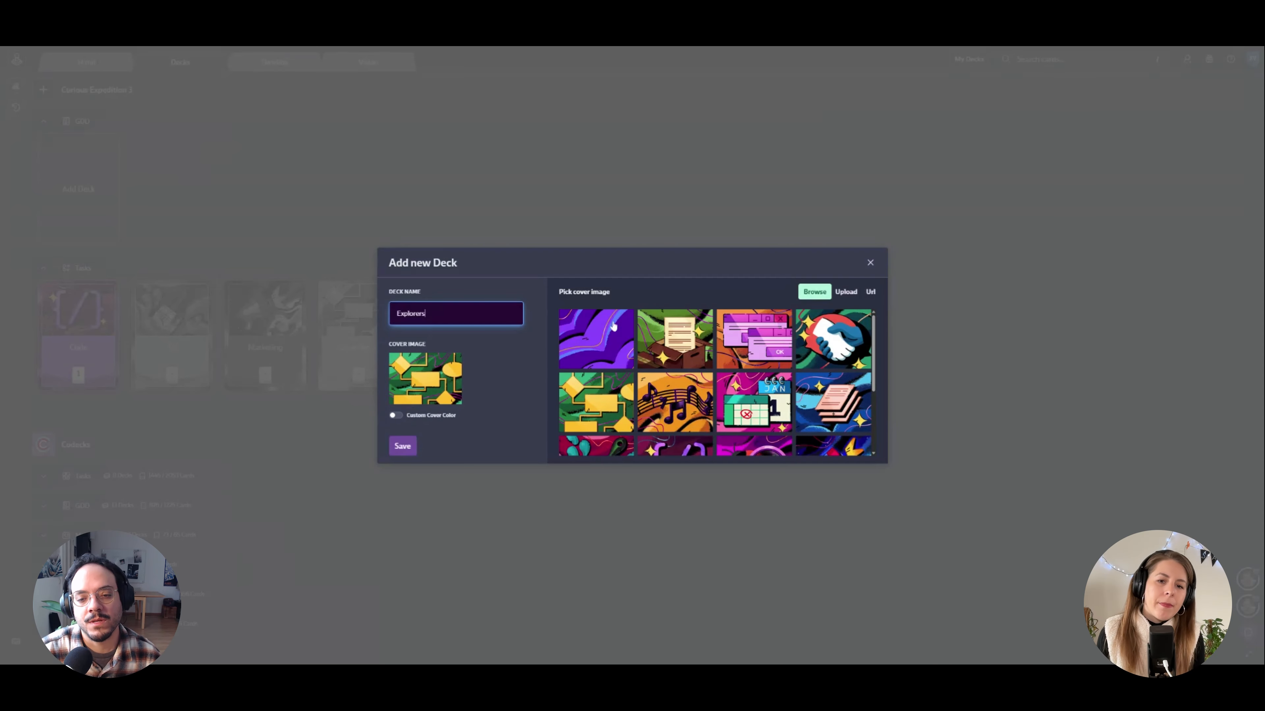
scroll(825, 416, down, 2)
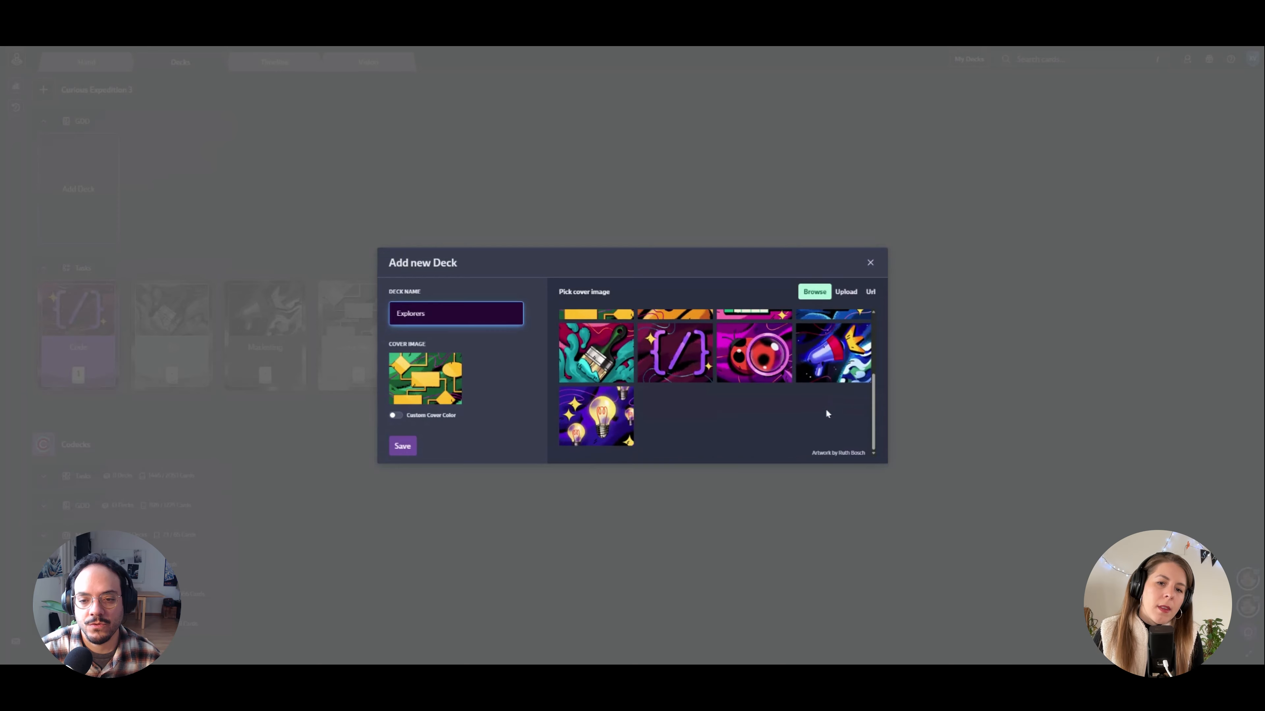
scroll(825, 408, up, 3)
click(833, 341)
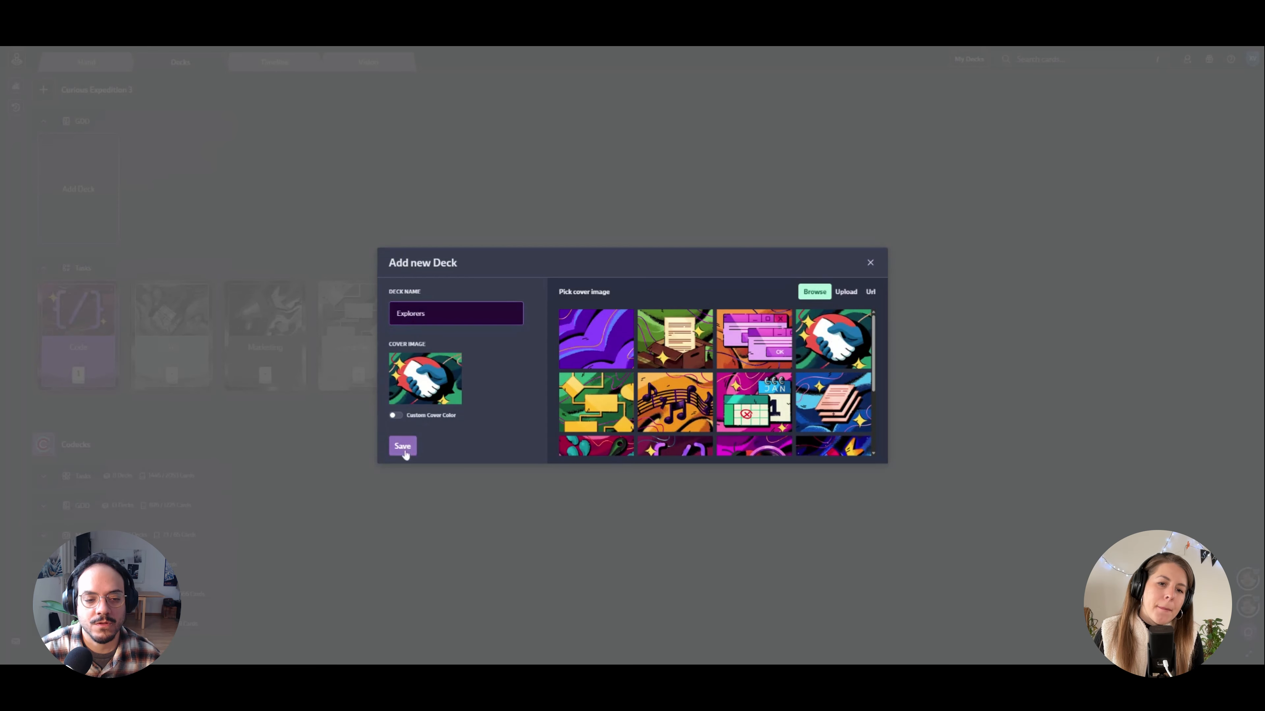
click(402, 446)
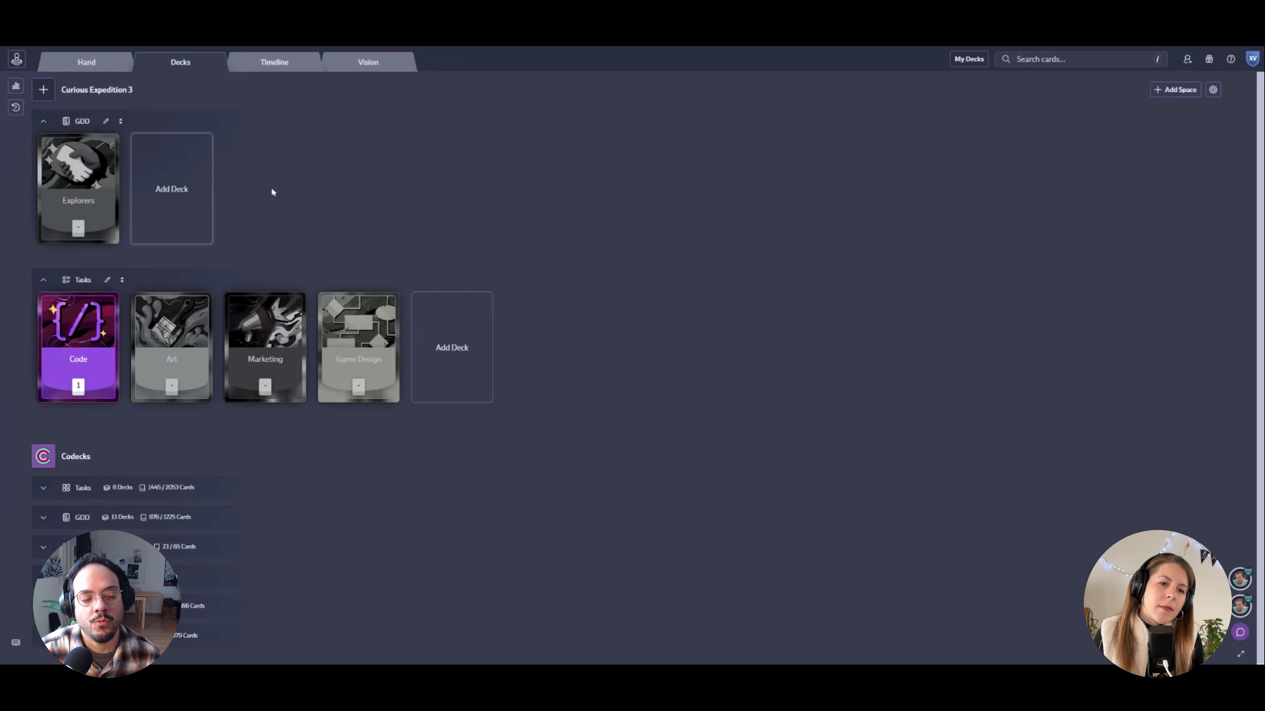
Step: Add a deck named Enemies with the calendar cover image to the GDD space and replace its cover with the skull picture
click(169, 190)
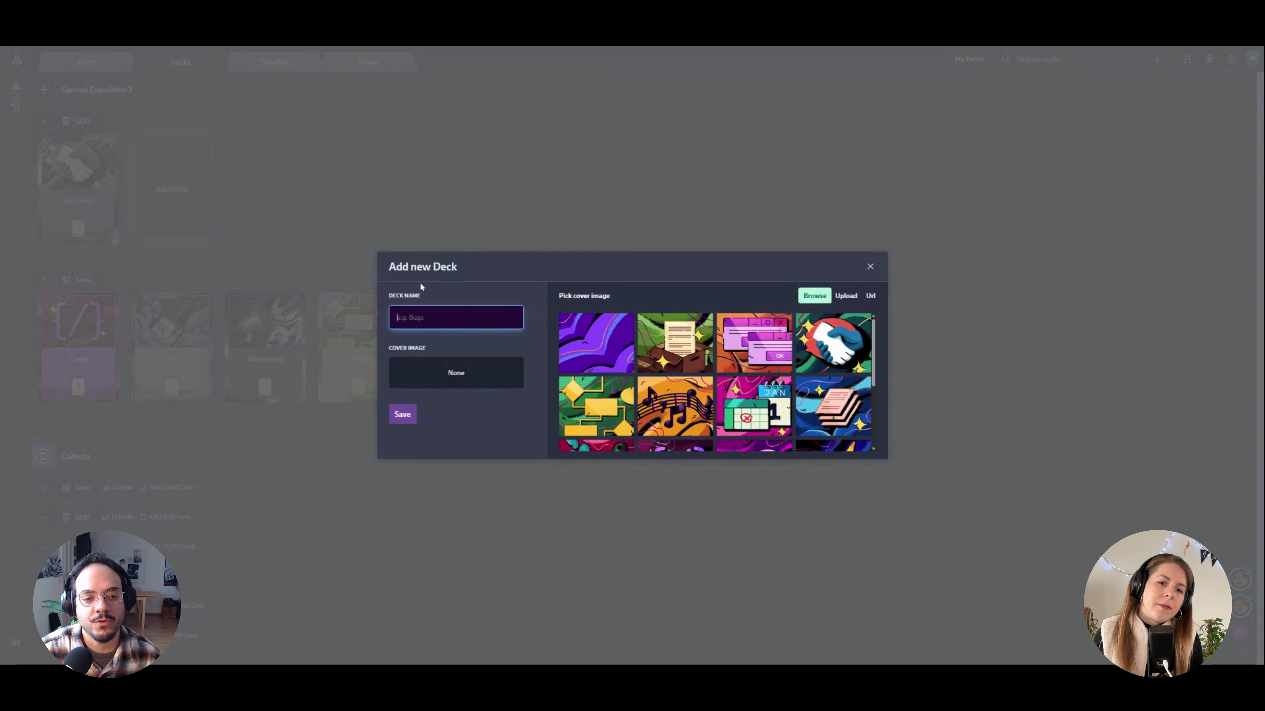
text(Enemies)
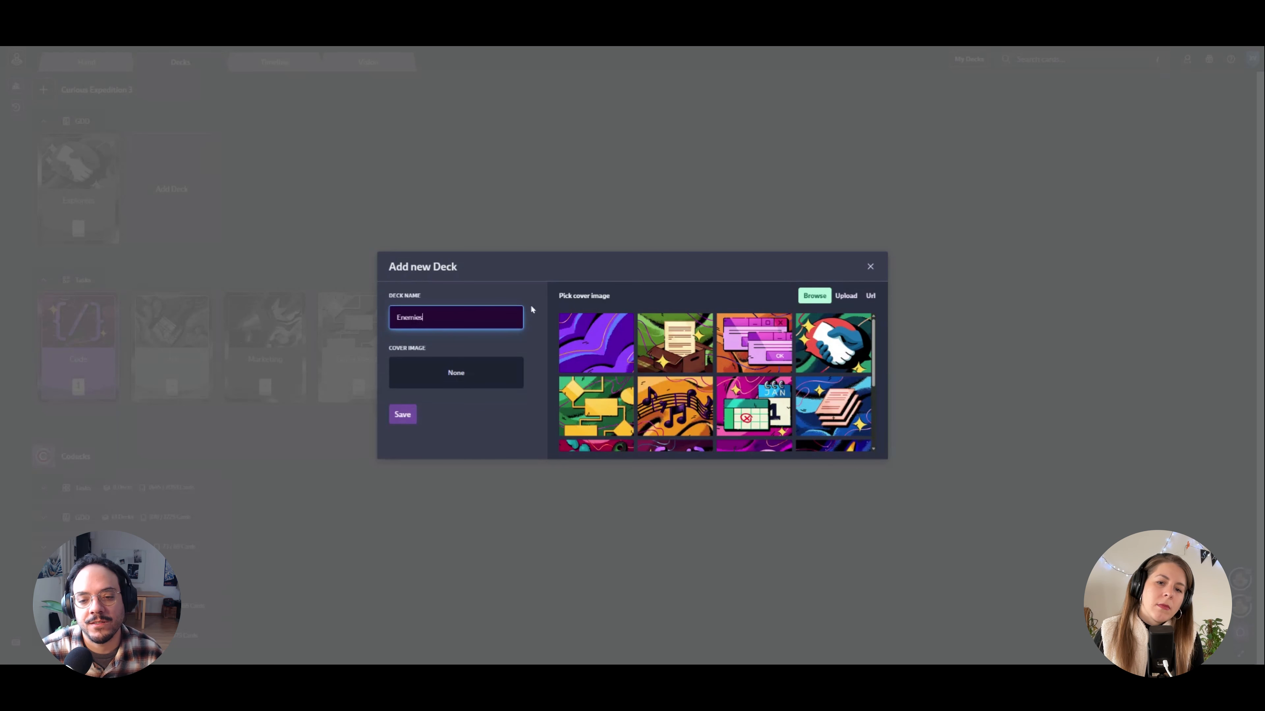
scroll(773, 382, down, 5)
scroll(760, 378, up, 3)
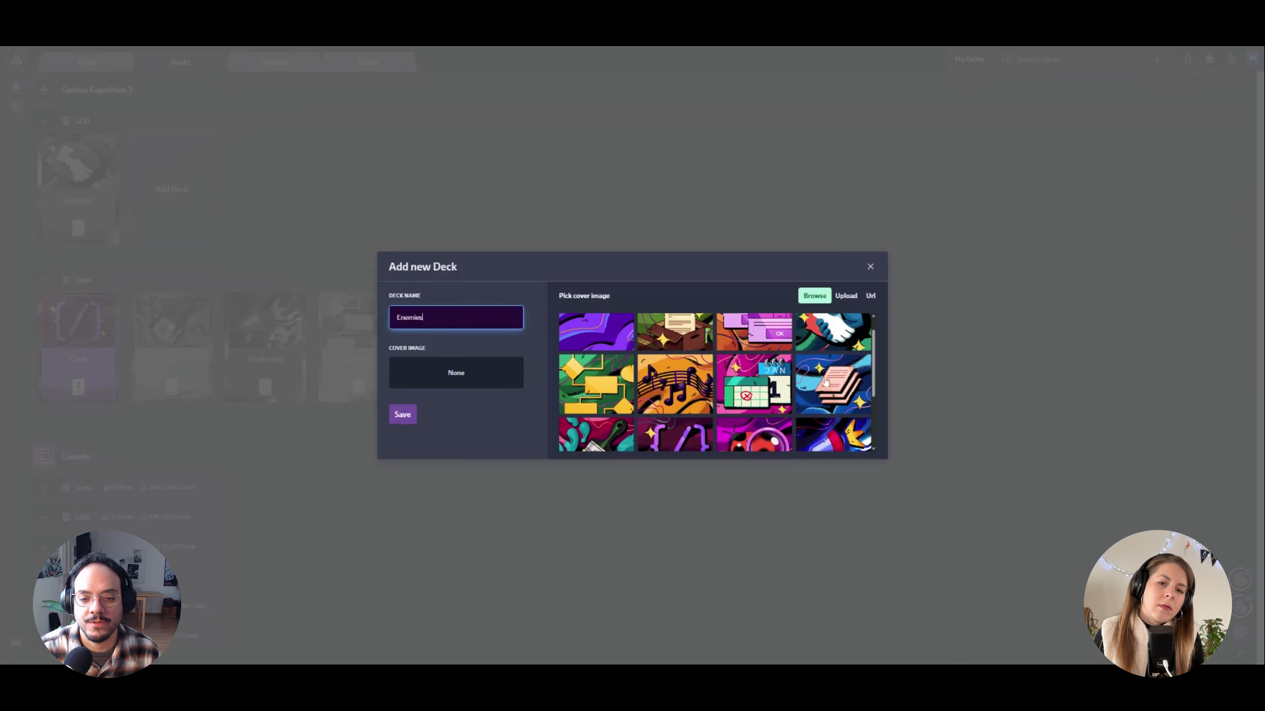
click(752, 381)
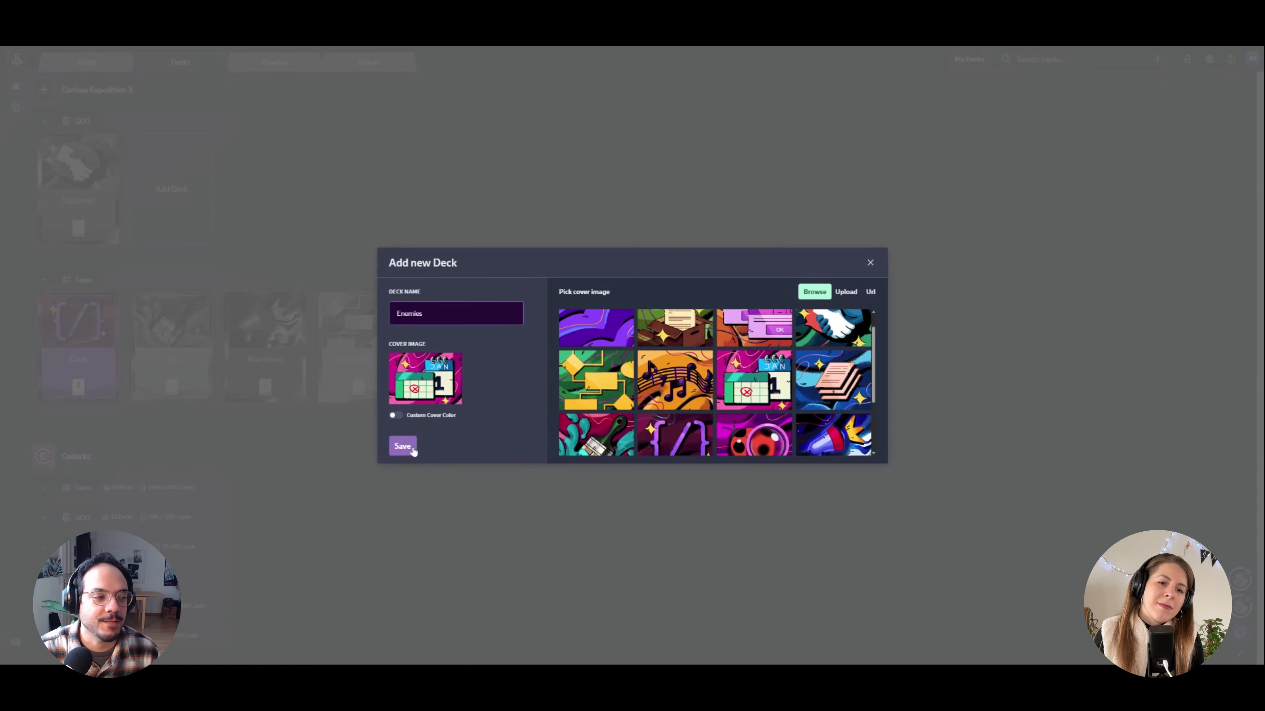
click(403, 446)
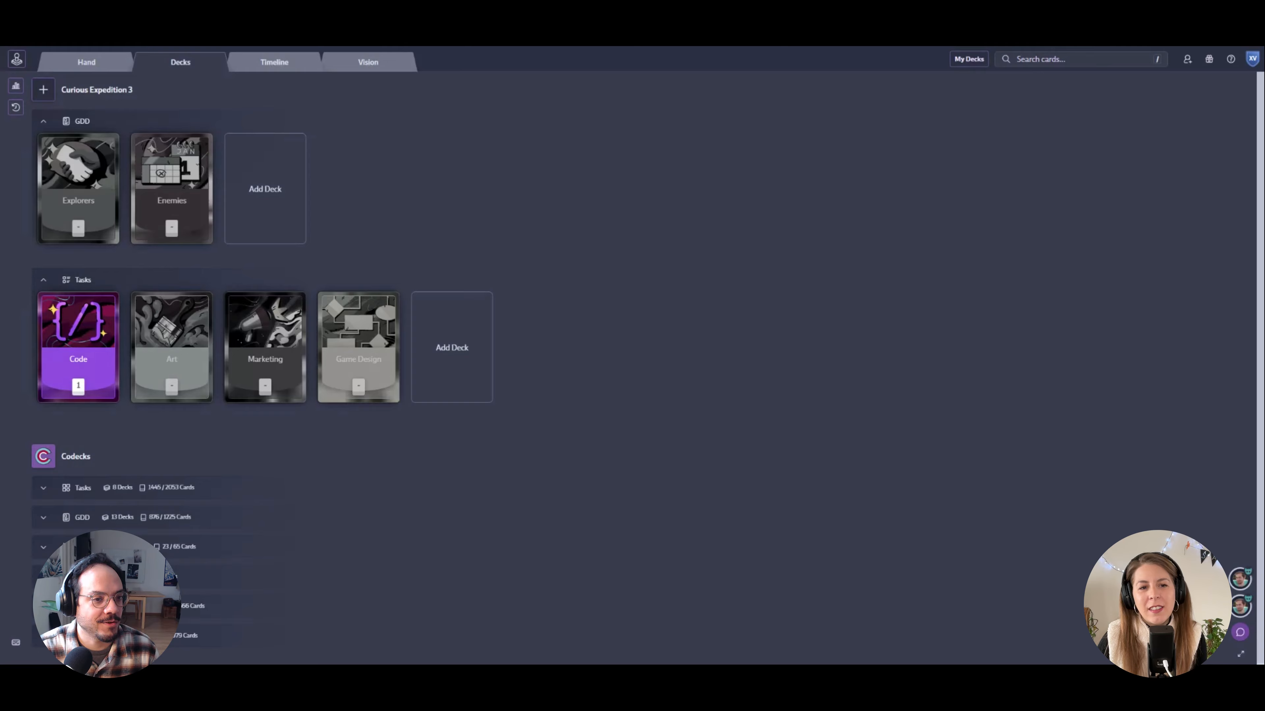
drag(498, 209, 172, 188)
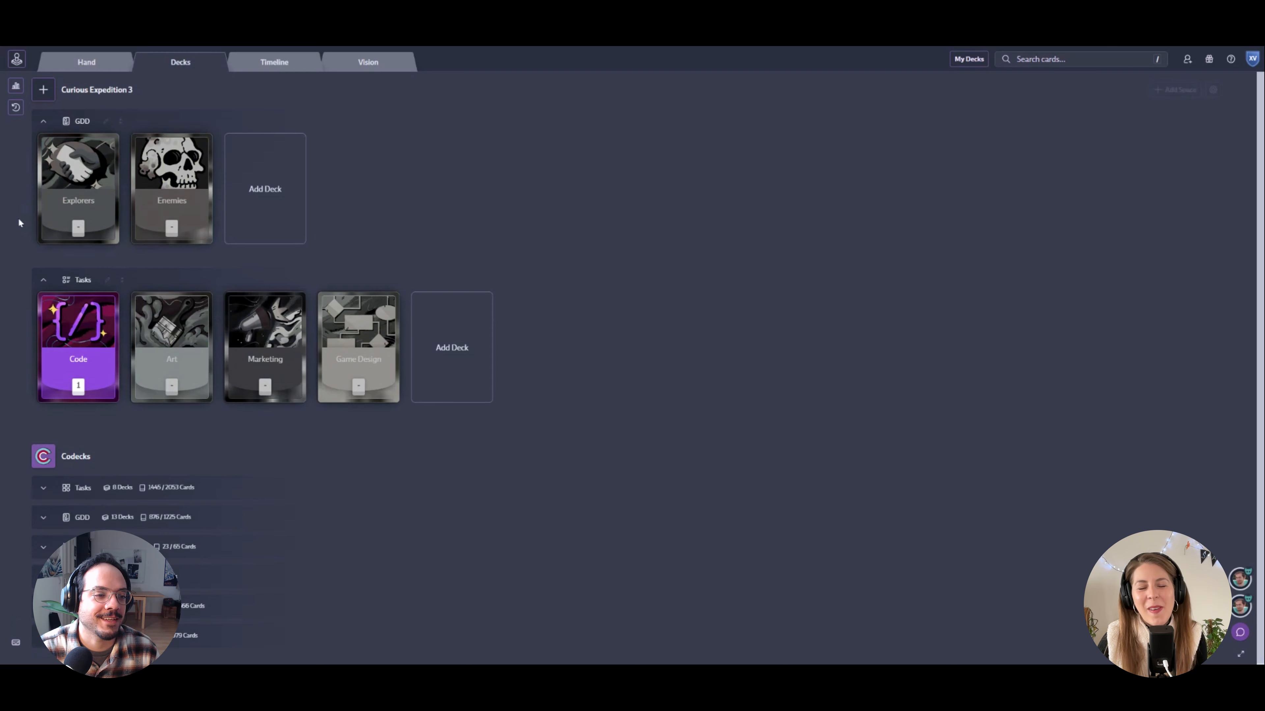
Step: Add a deck named Items with the light bulb cover image to the GDD space and replace its cover with the revolver picture
click(284, 185)
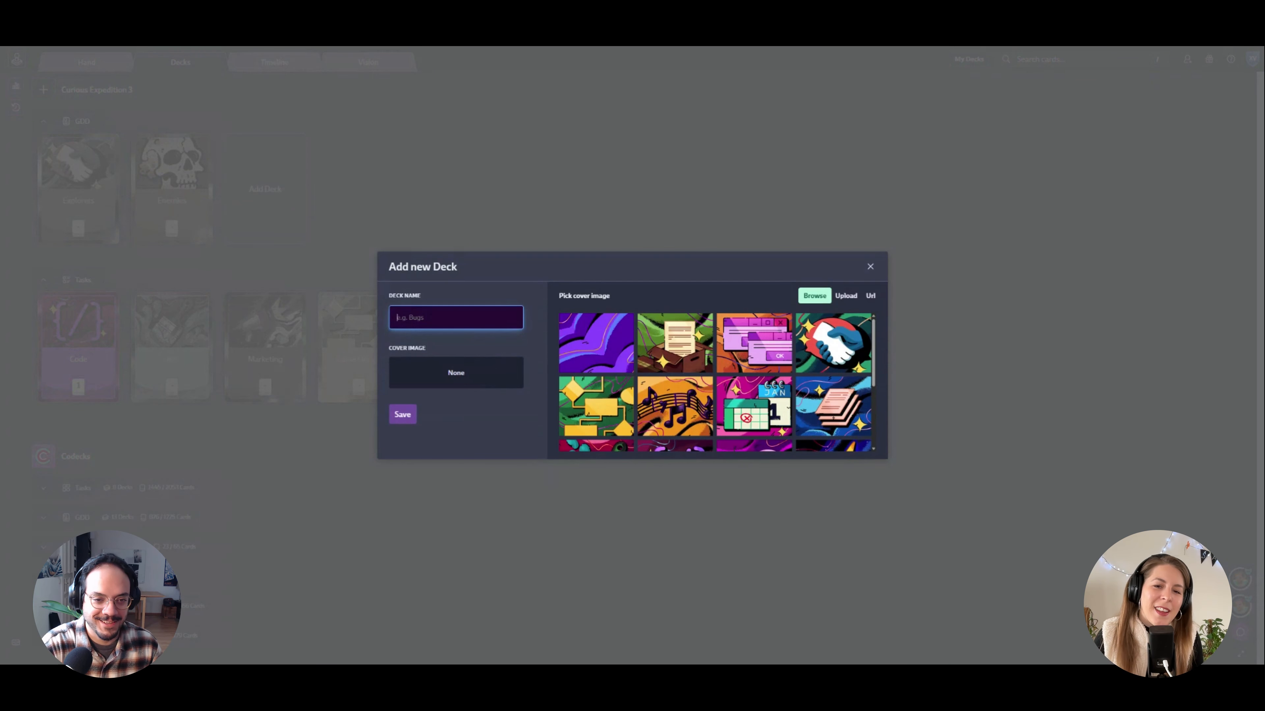
text(Items)
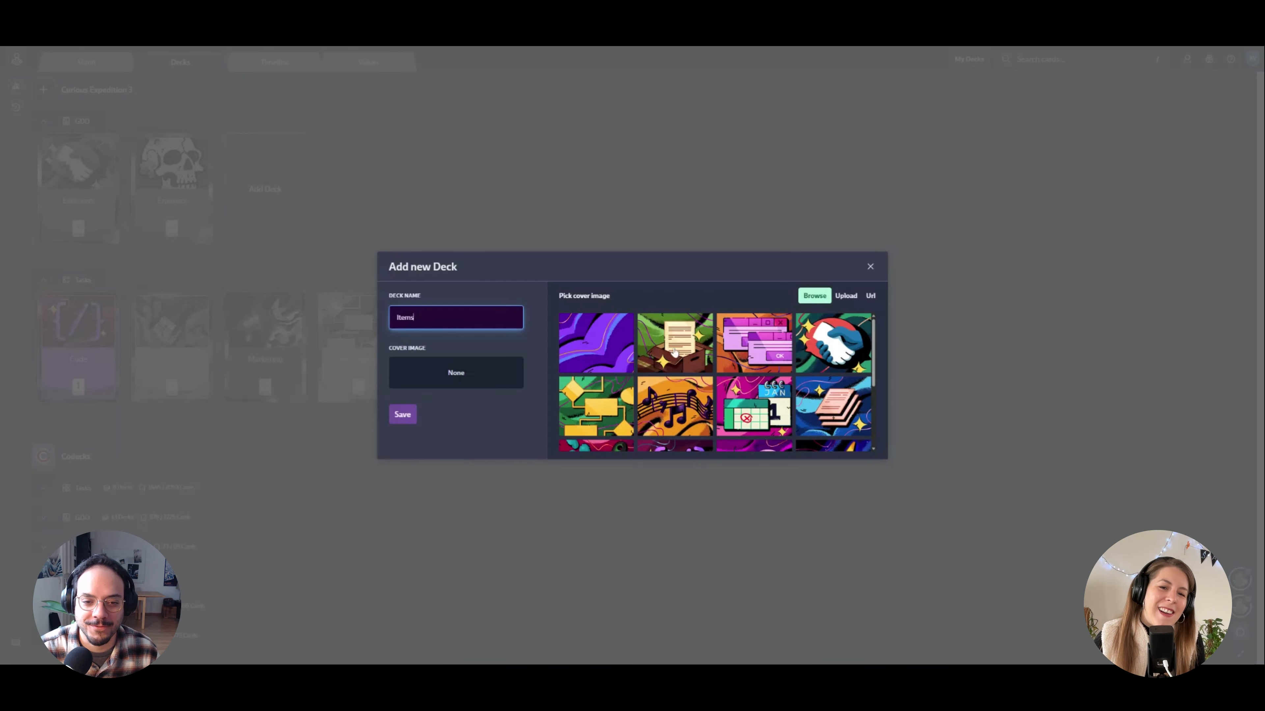
scroll(700, 387, down, 5)
click(600, 399)
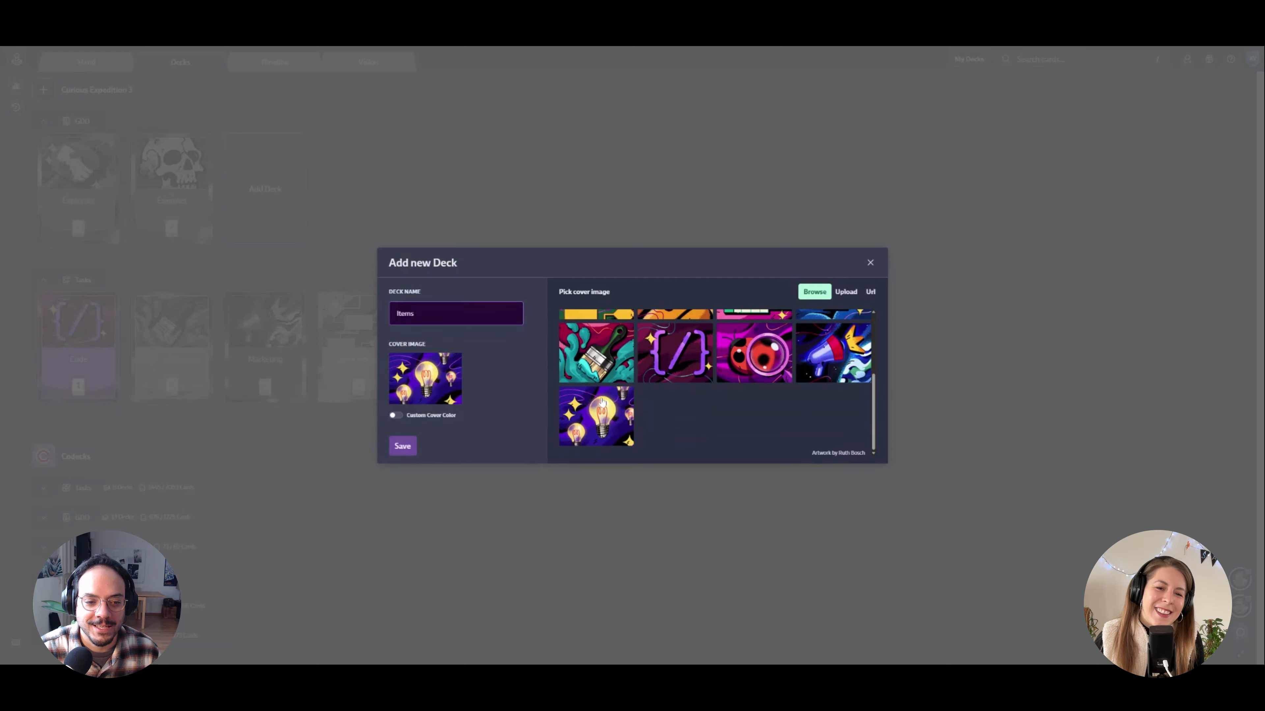
click(411, 442)
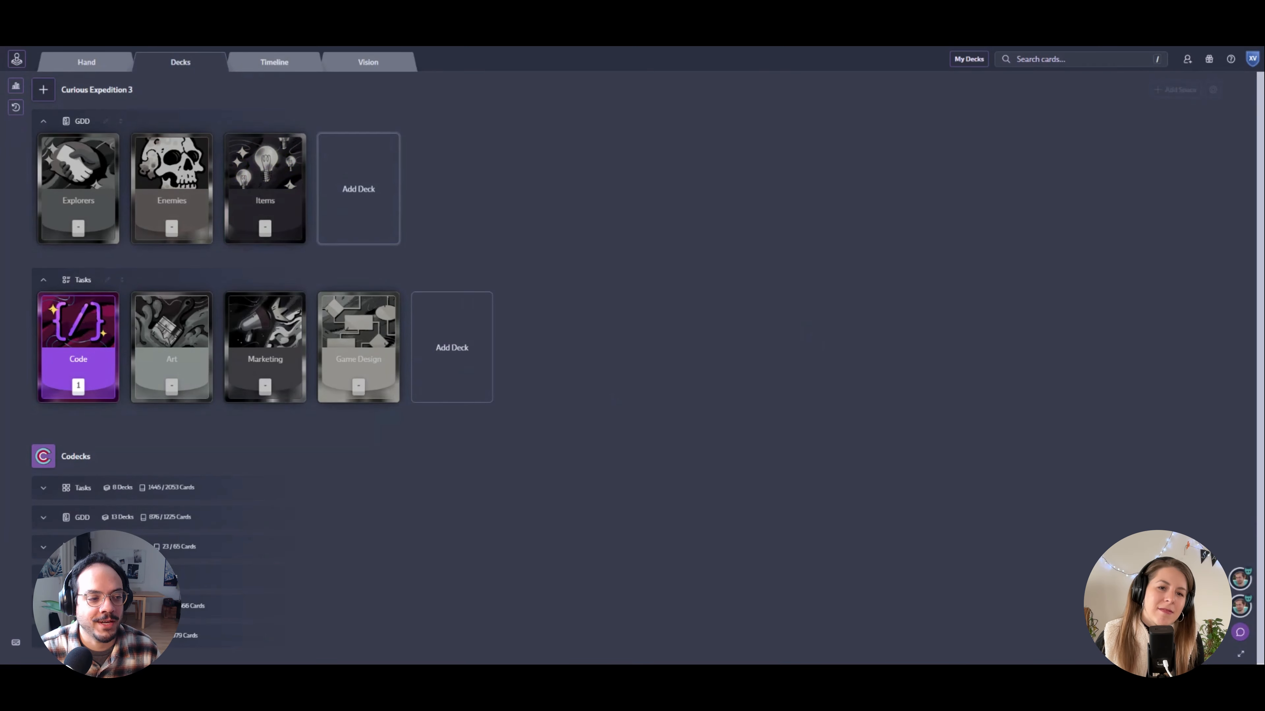
drag(498, 200, 265, 189)
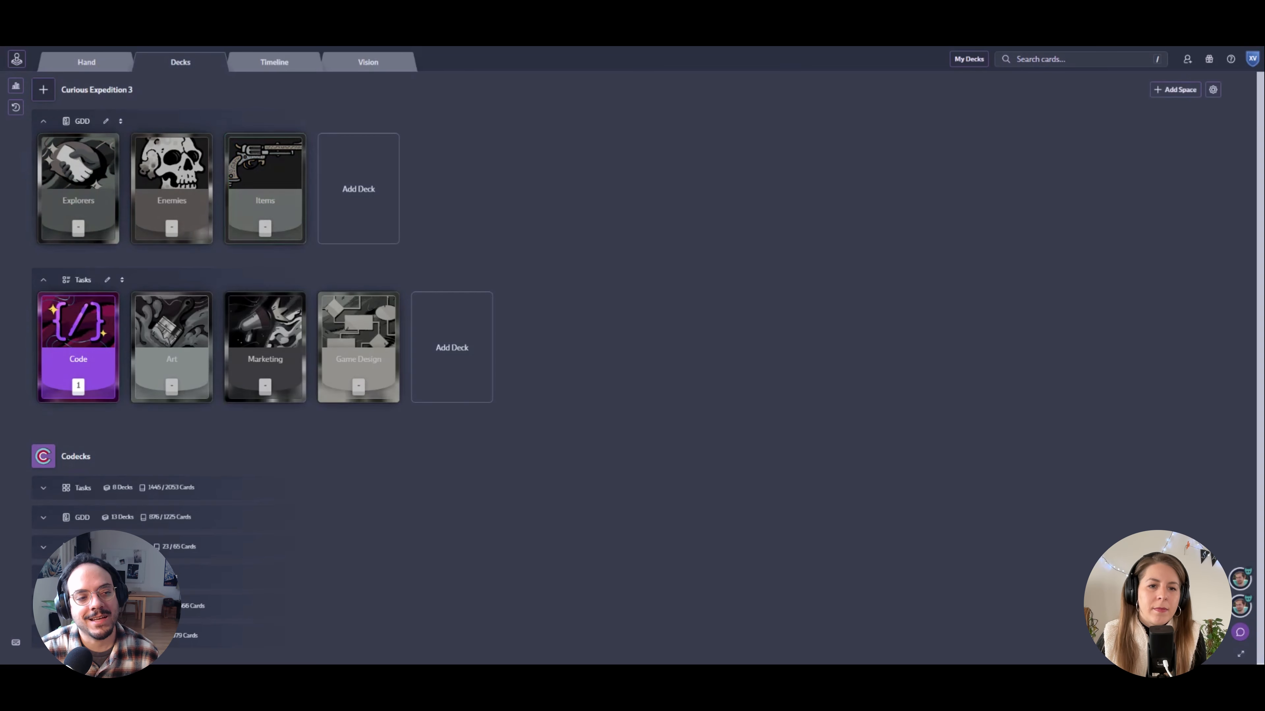
Step: Open the Explorers deck with a blank new card and set its deck type to Asset Deck
click(106, 186)
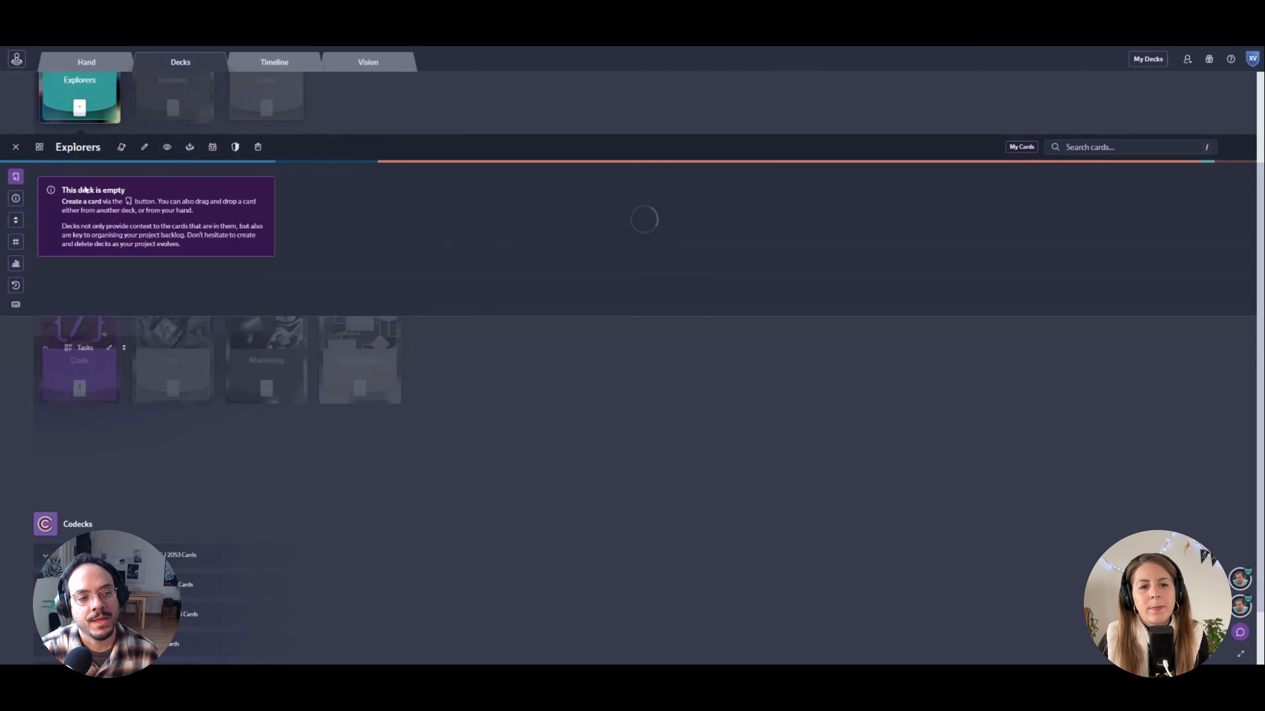
click(16, 176)
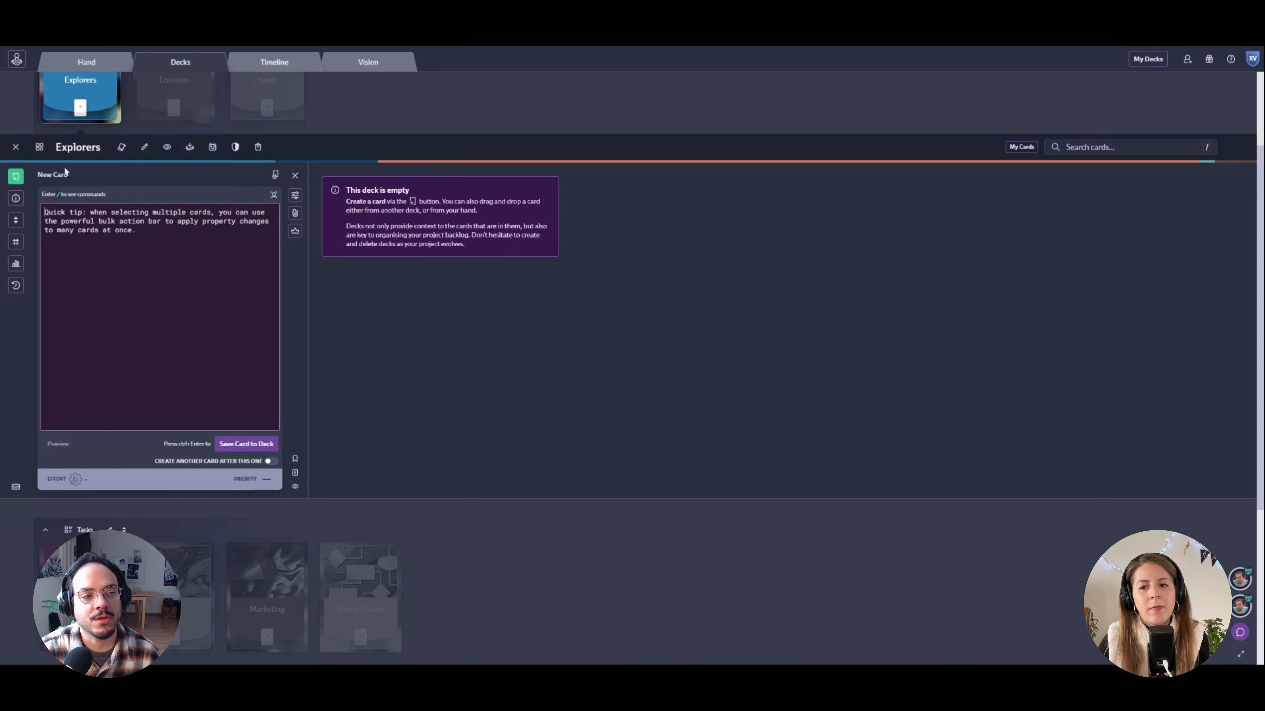
click(39, 147)
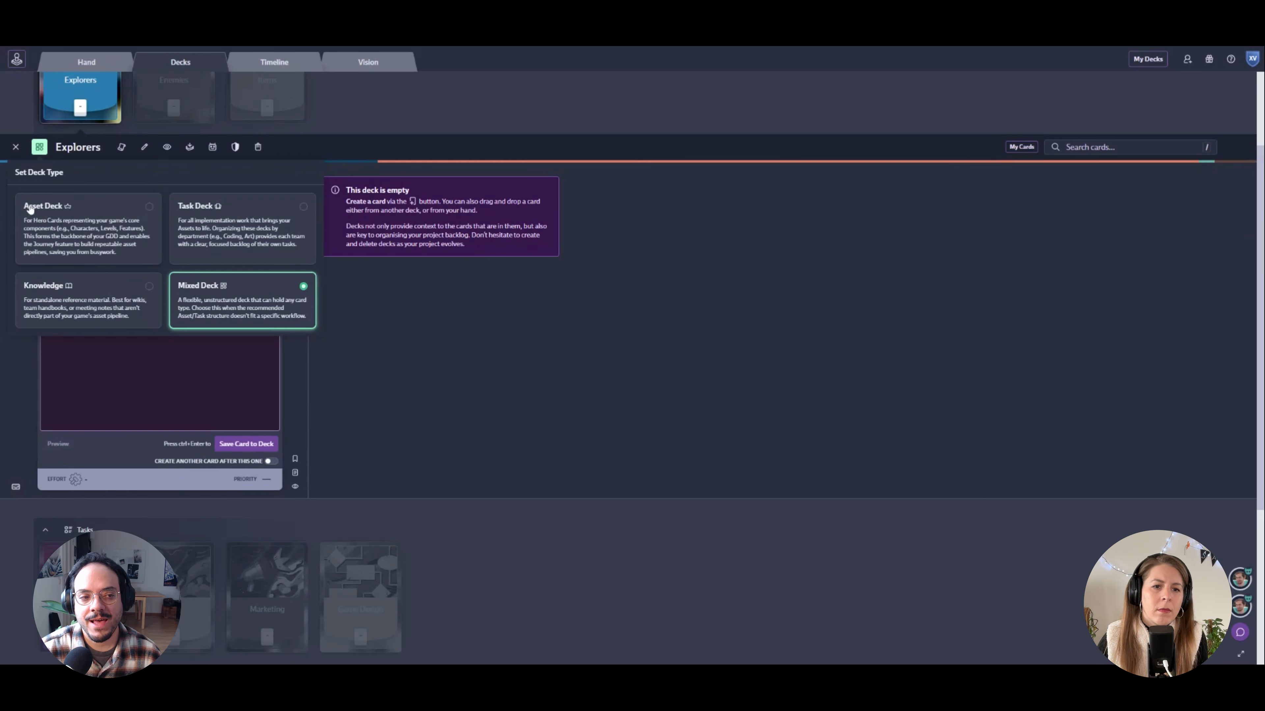
click(139, 235)
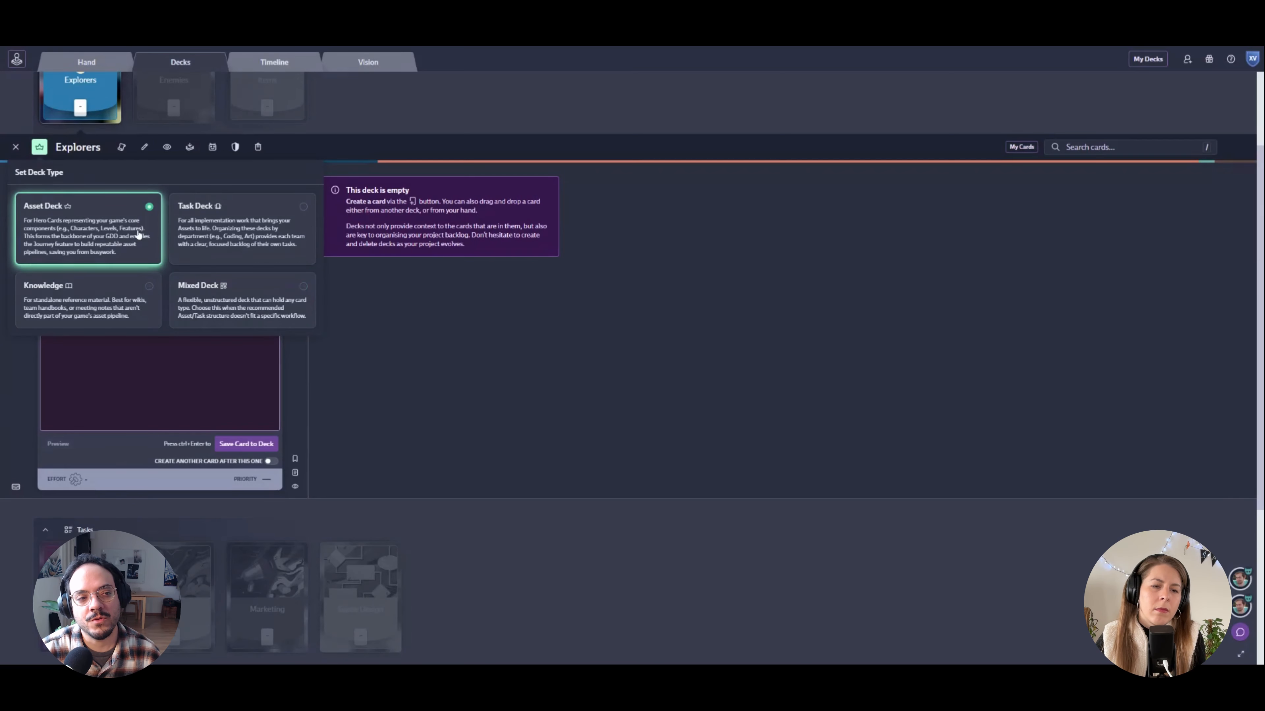
Step: Set the deck type of the Enemies deck to Asset Deck
scroll(392, 349, up, 2)
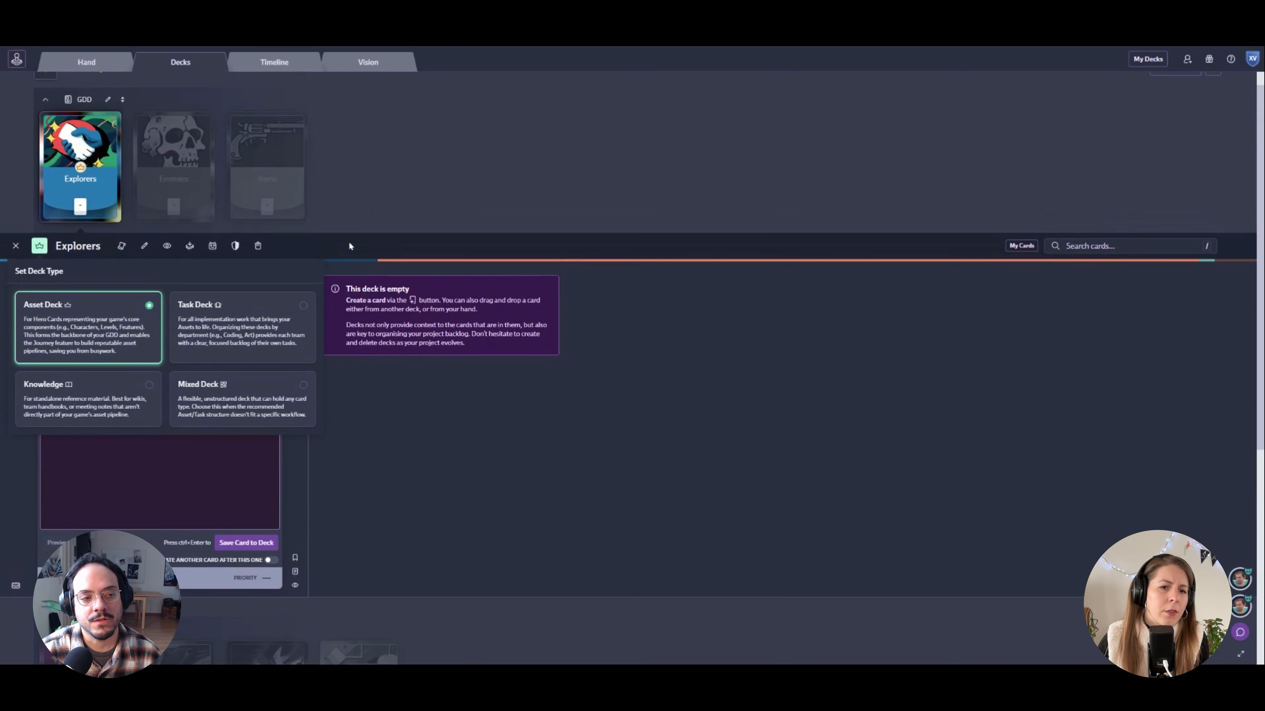
click(174, 164)
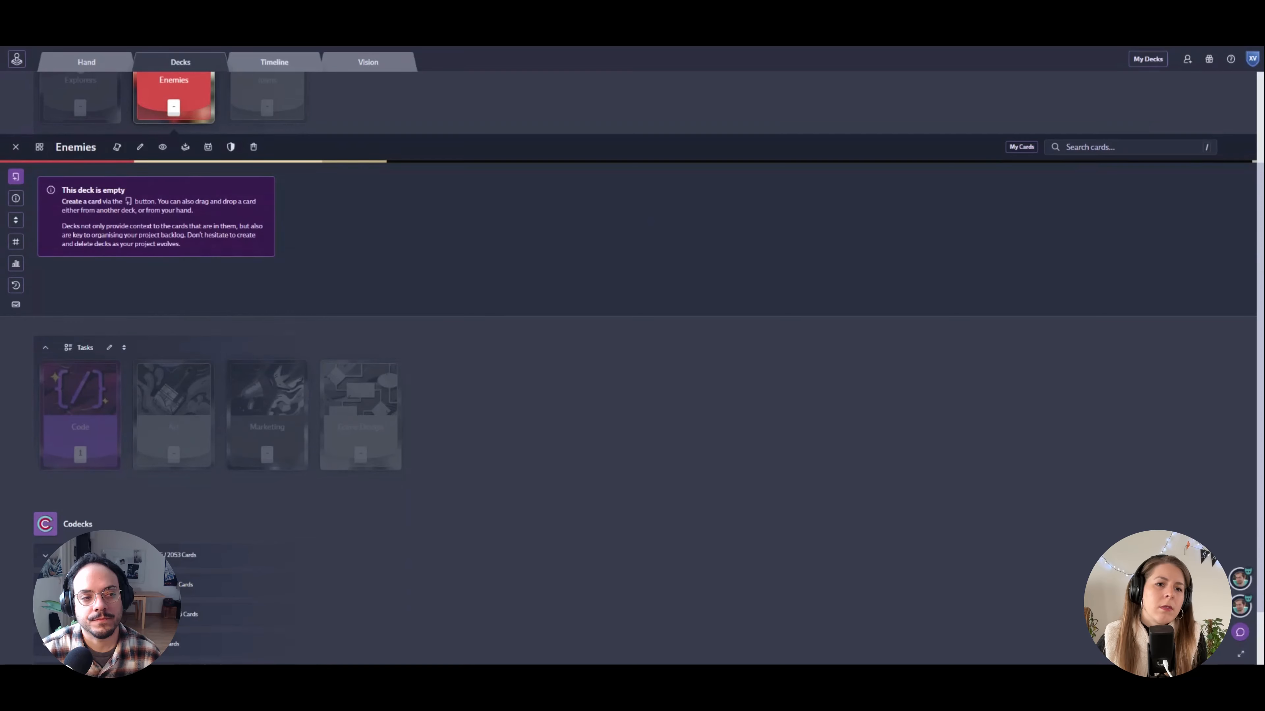
click(39, 147)
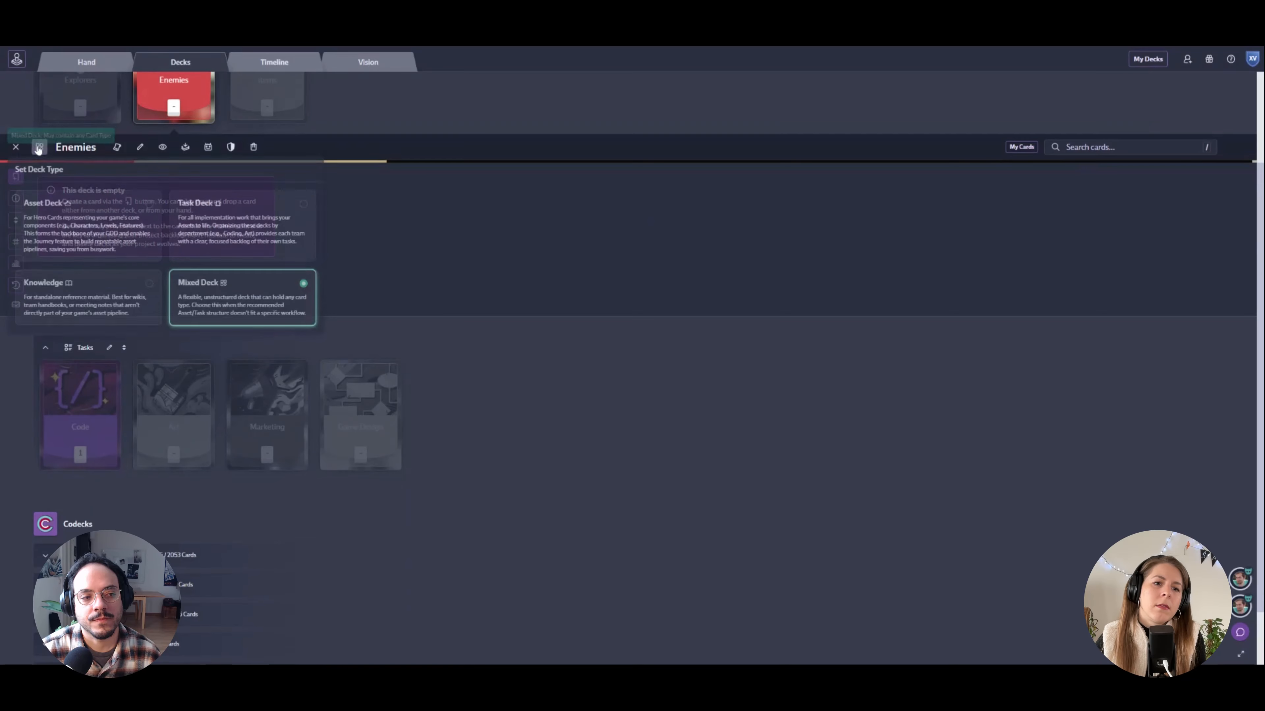
click(110, 235)
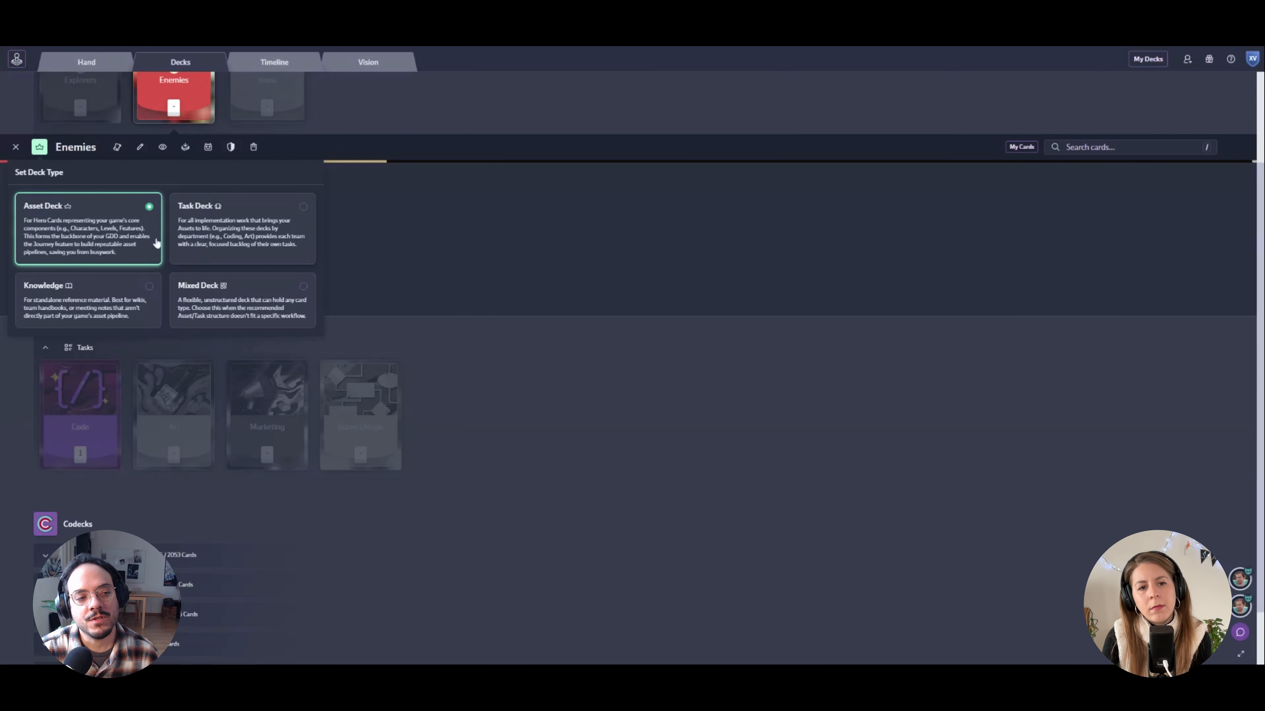
Step: Set the deck type of the Items deck to Asset Deck, dismissing its Journey setup
click(266, 97)
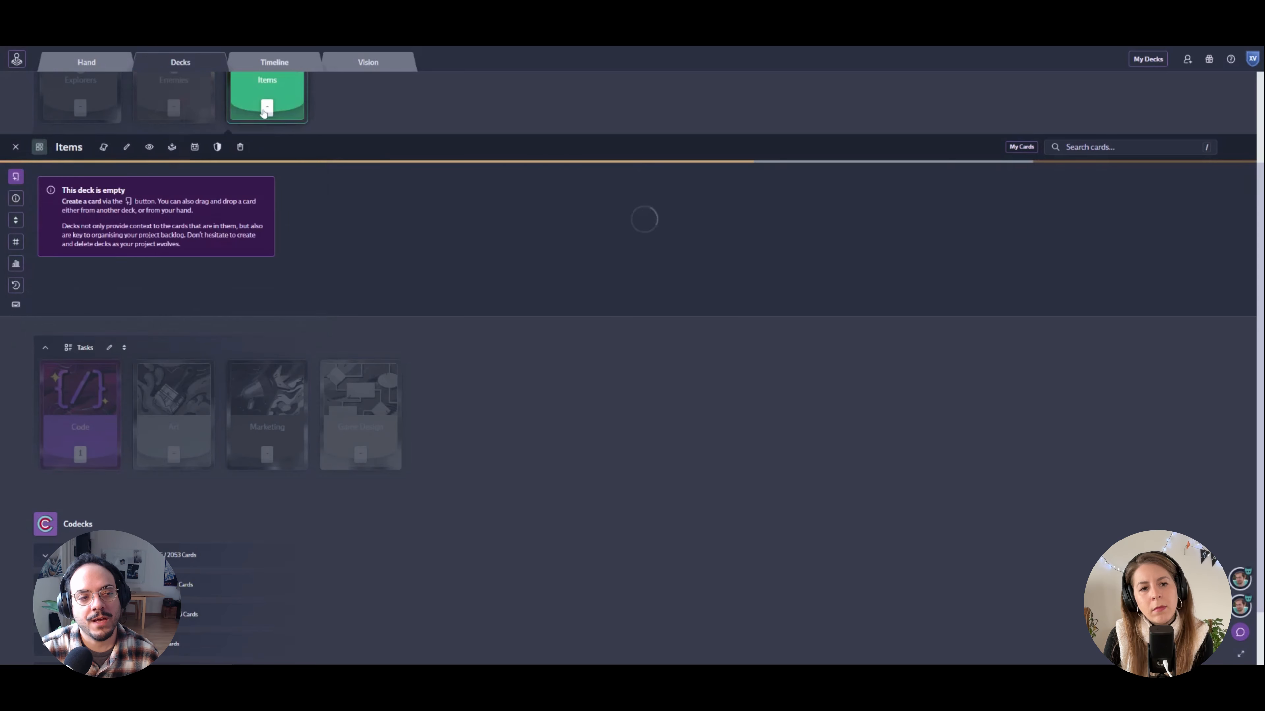
click(100, 149)
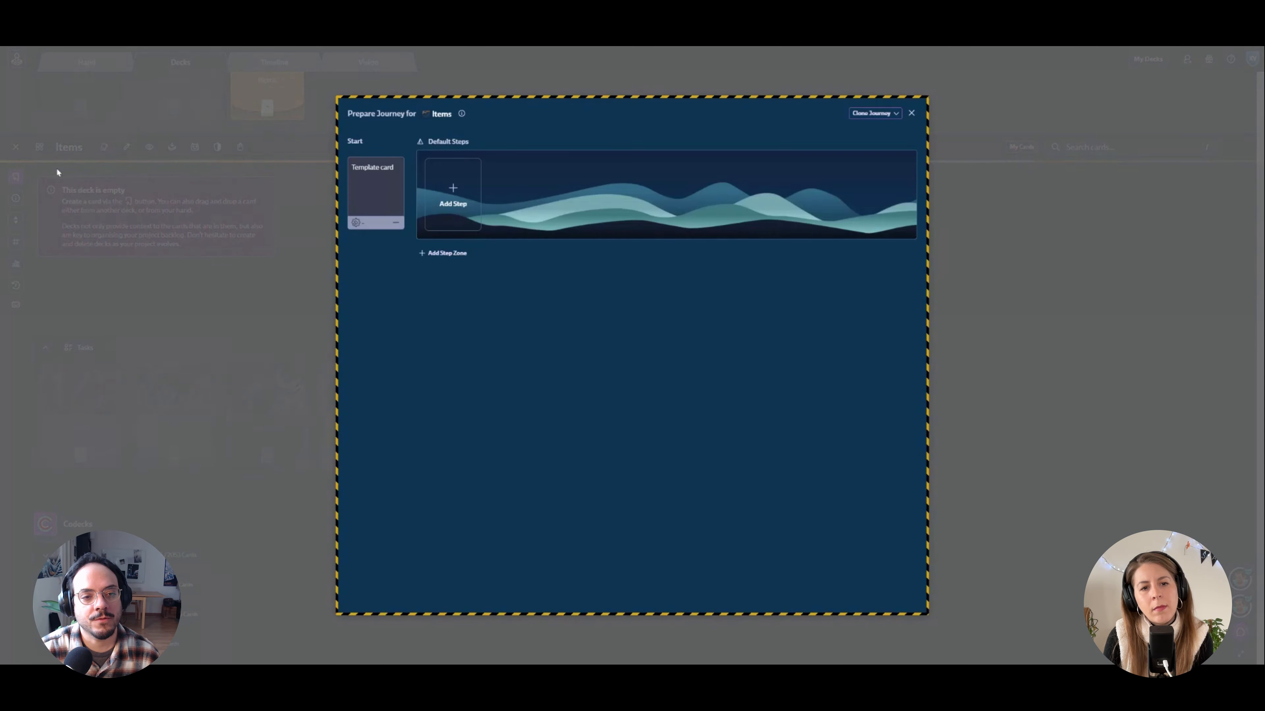
click(912, 114)
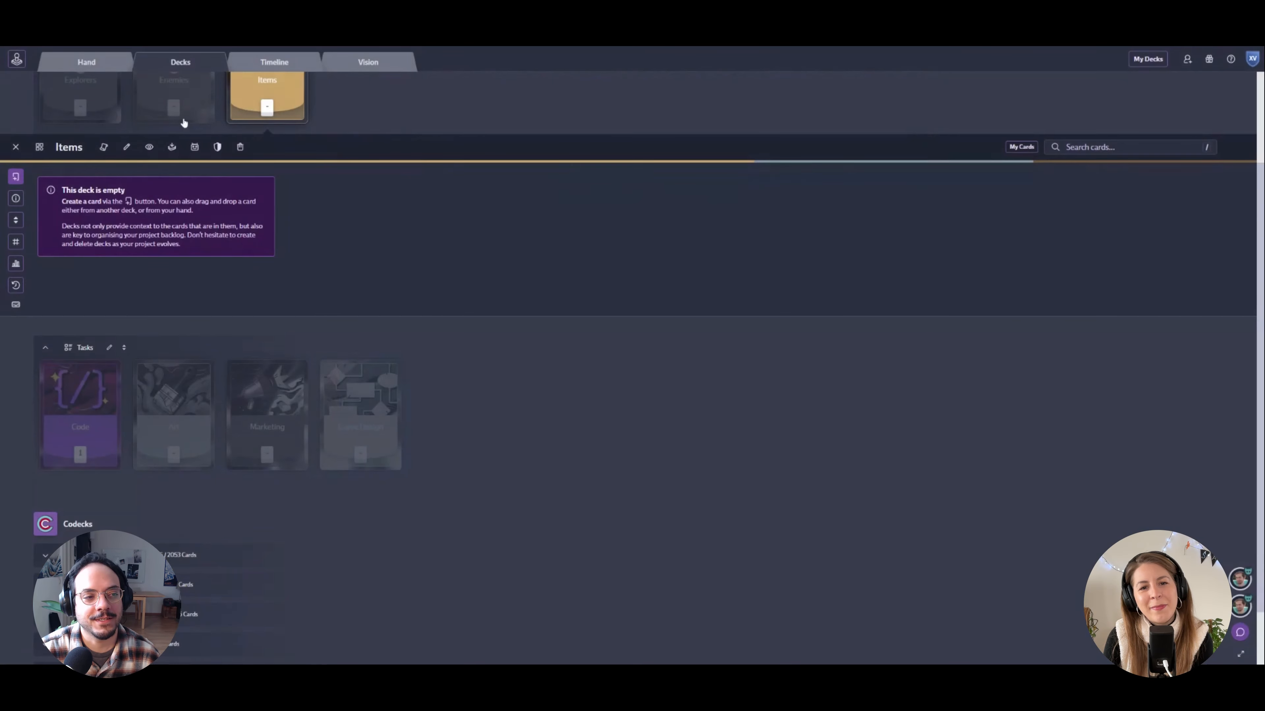
click(40, 147)
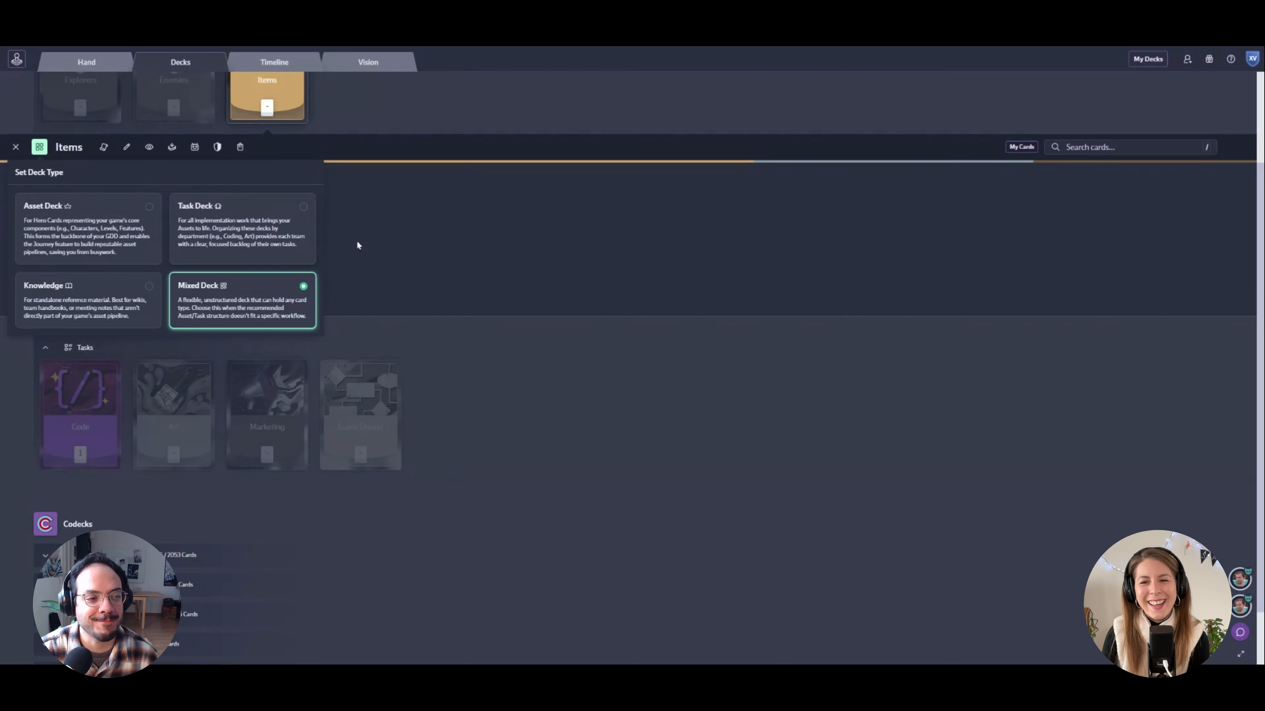
click(71, 233)
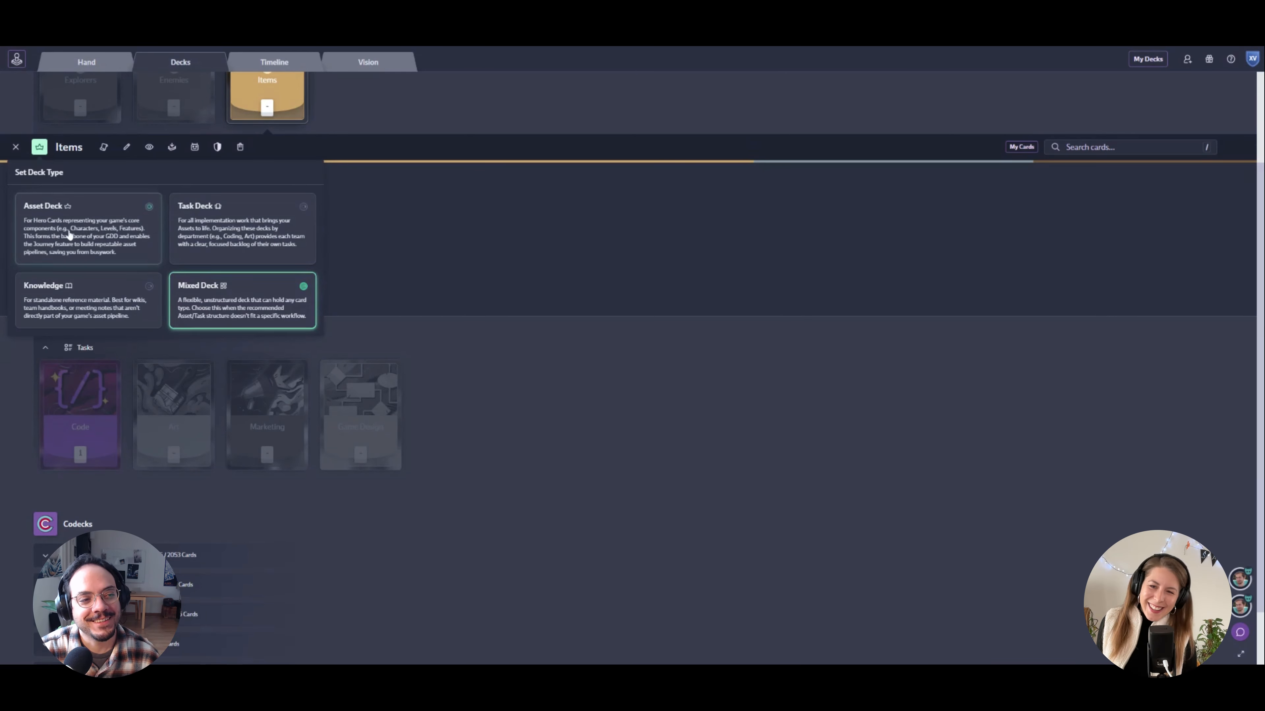
Step: Close the Items deck and set the deck type of the Code deck to Task Deck
click(16, 147)
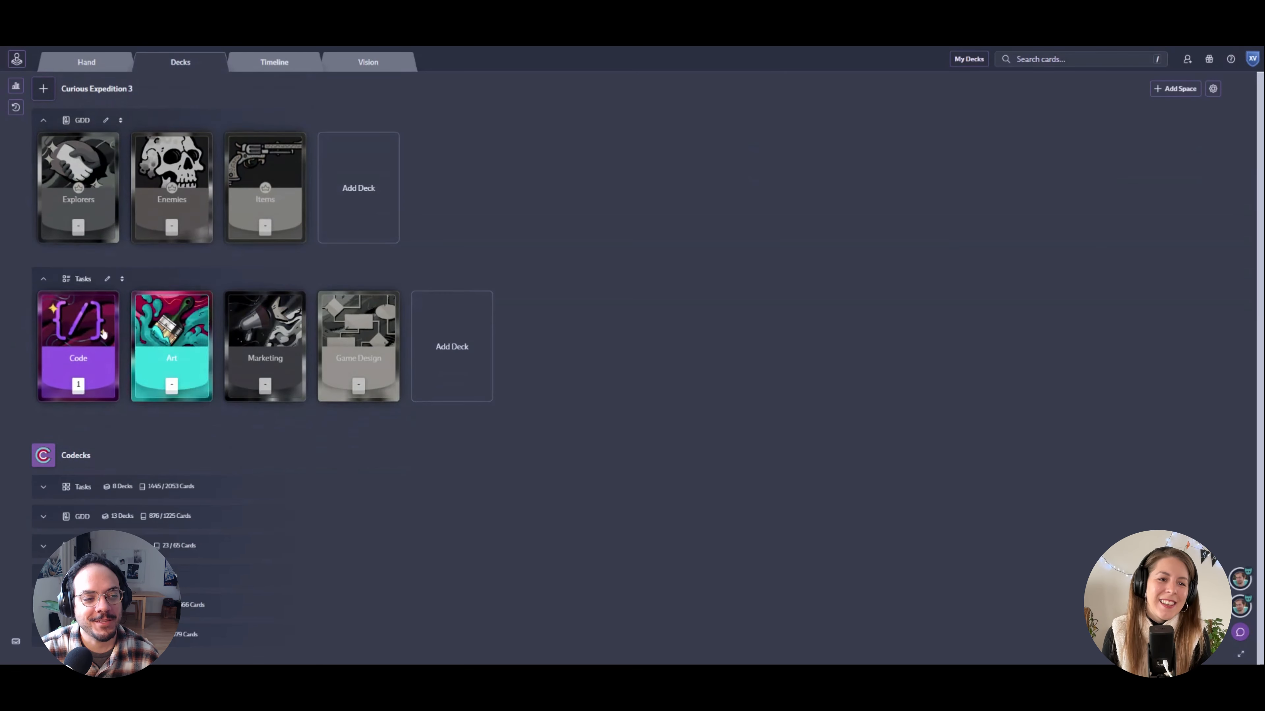
click(77, 349)
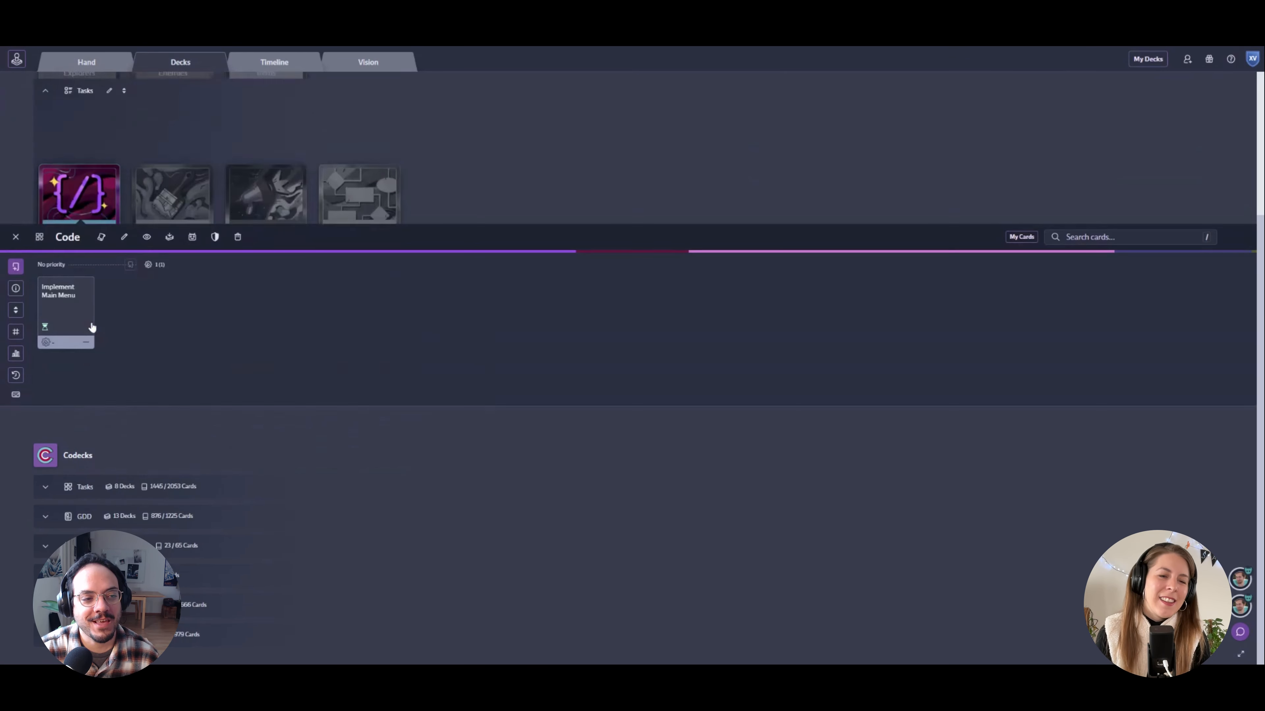
click(40, 236)
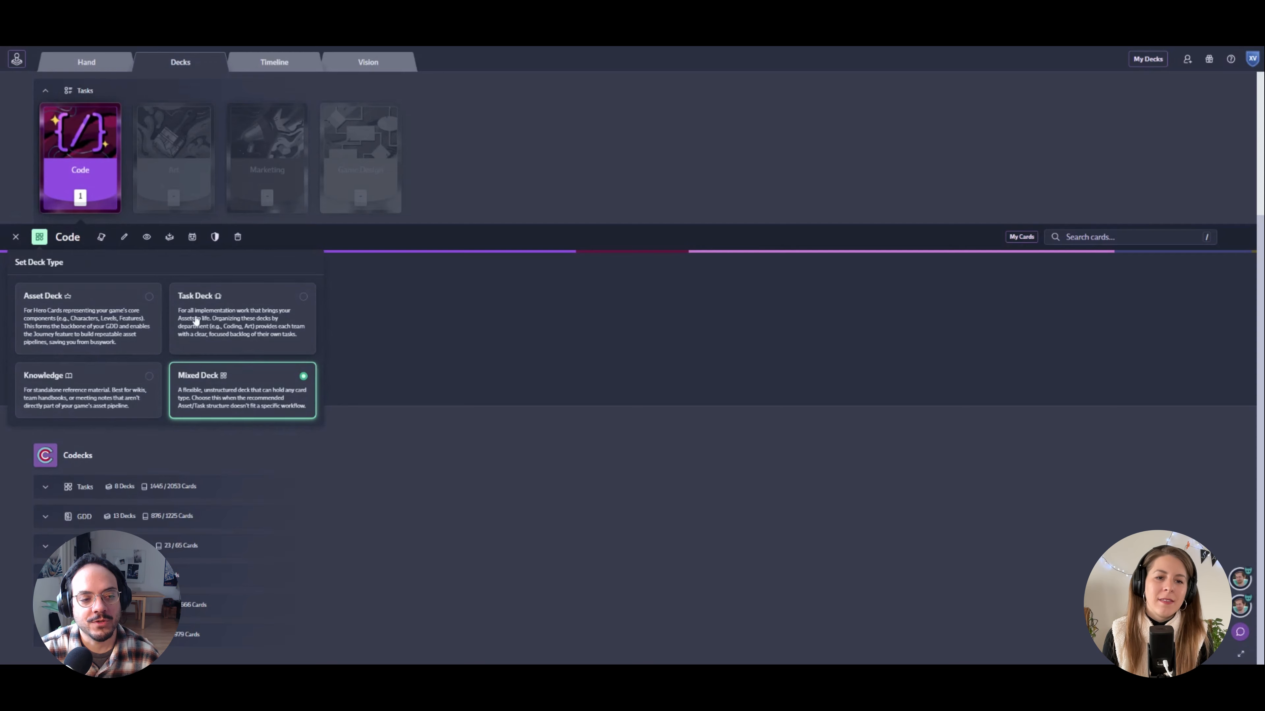
click(216, 323)
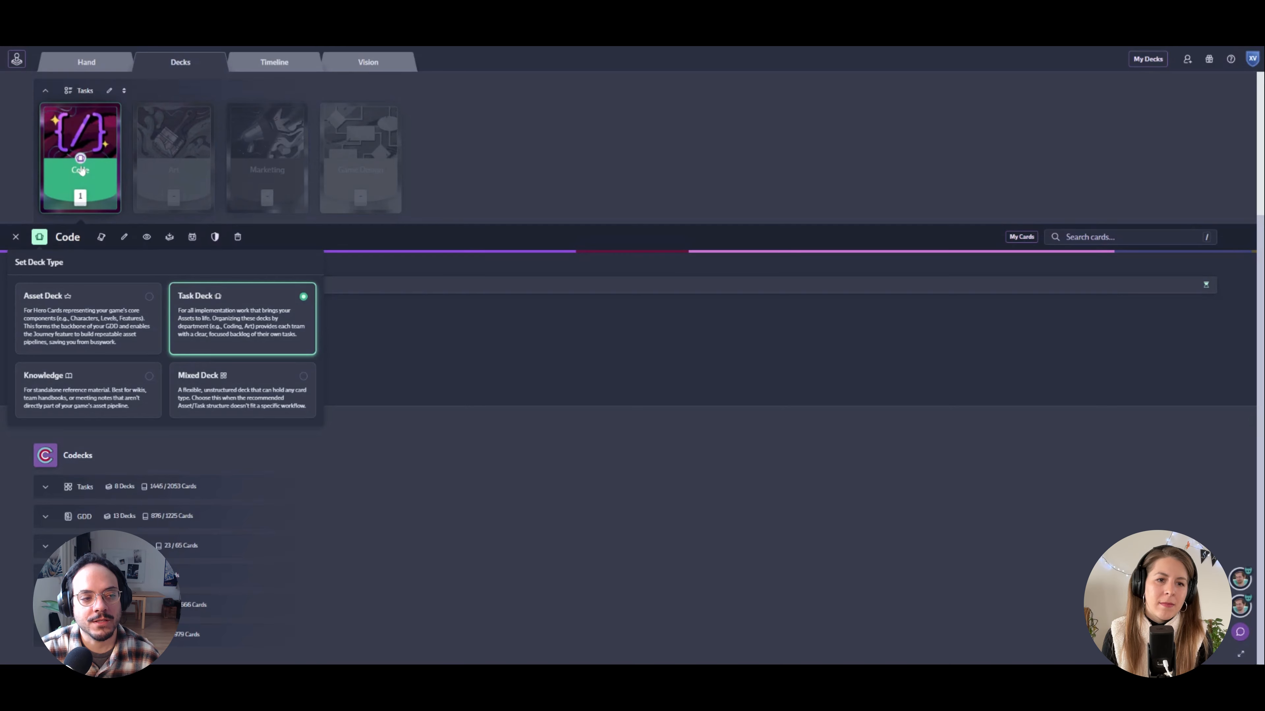
click(17, 239)
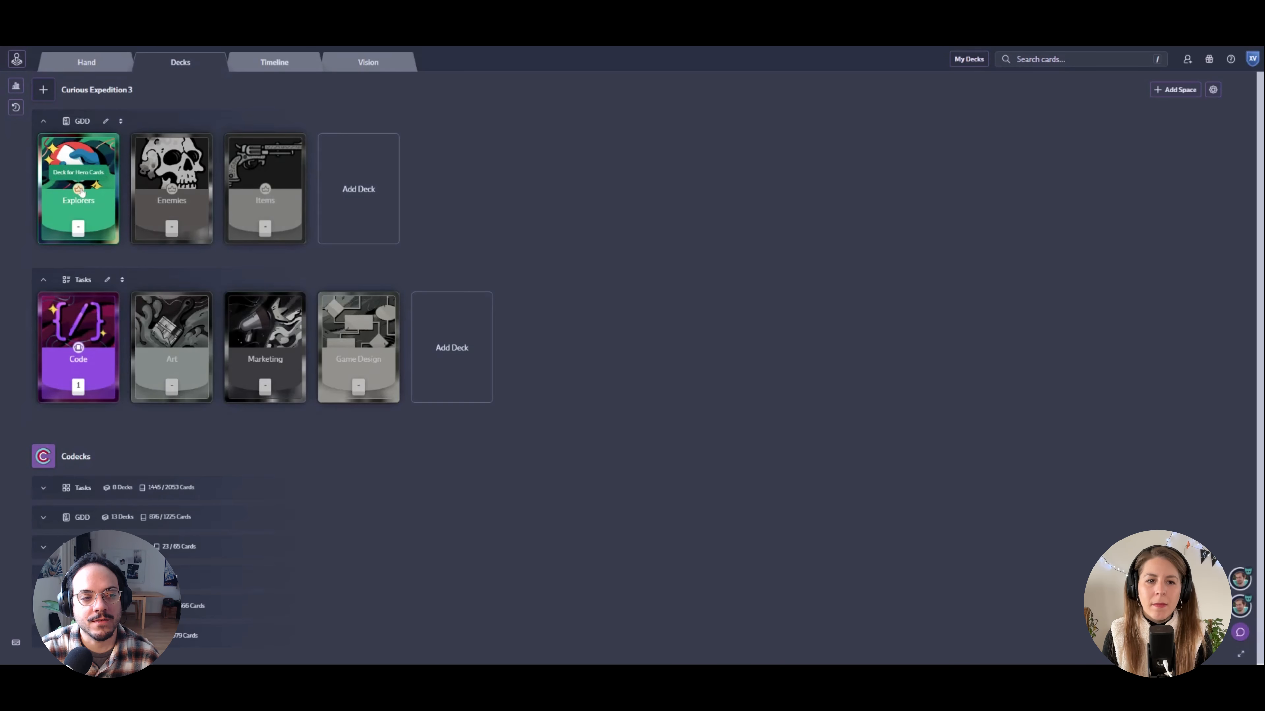
Step: Set the deck type of the Art deck in the Tasks space to Task Deck
click(172, 349)
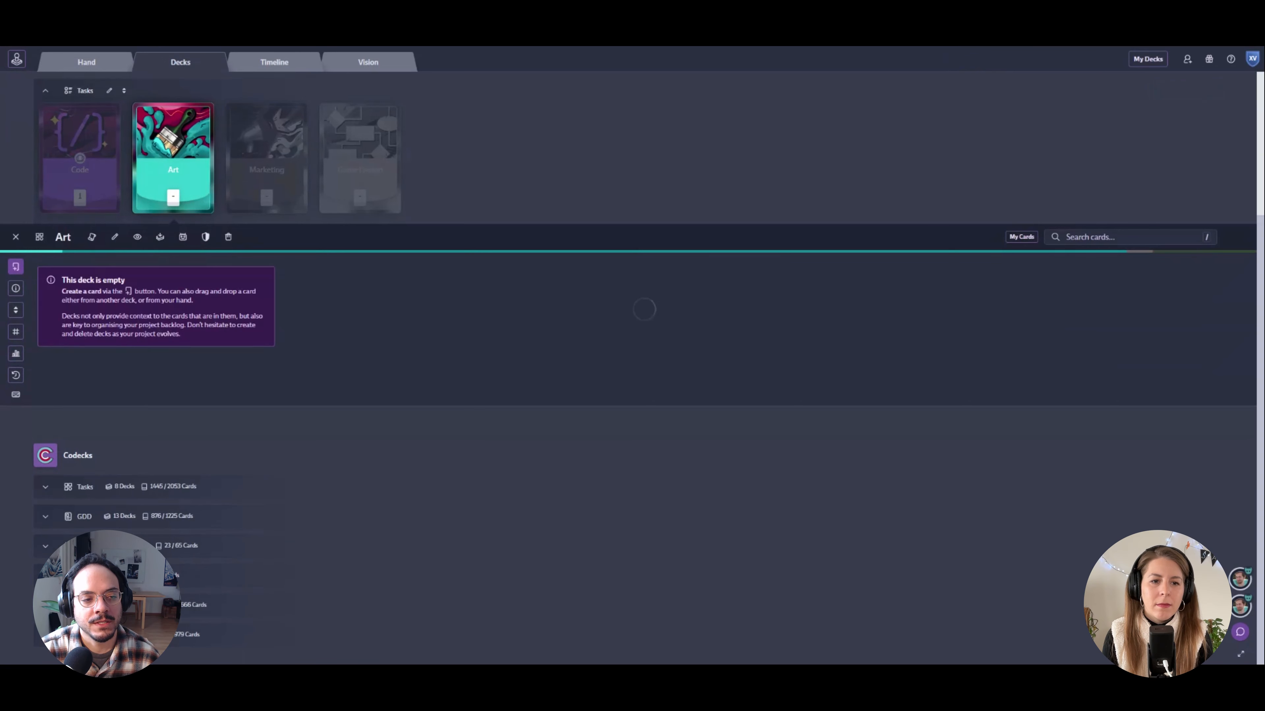
click(39, 237)
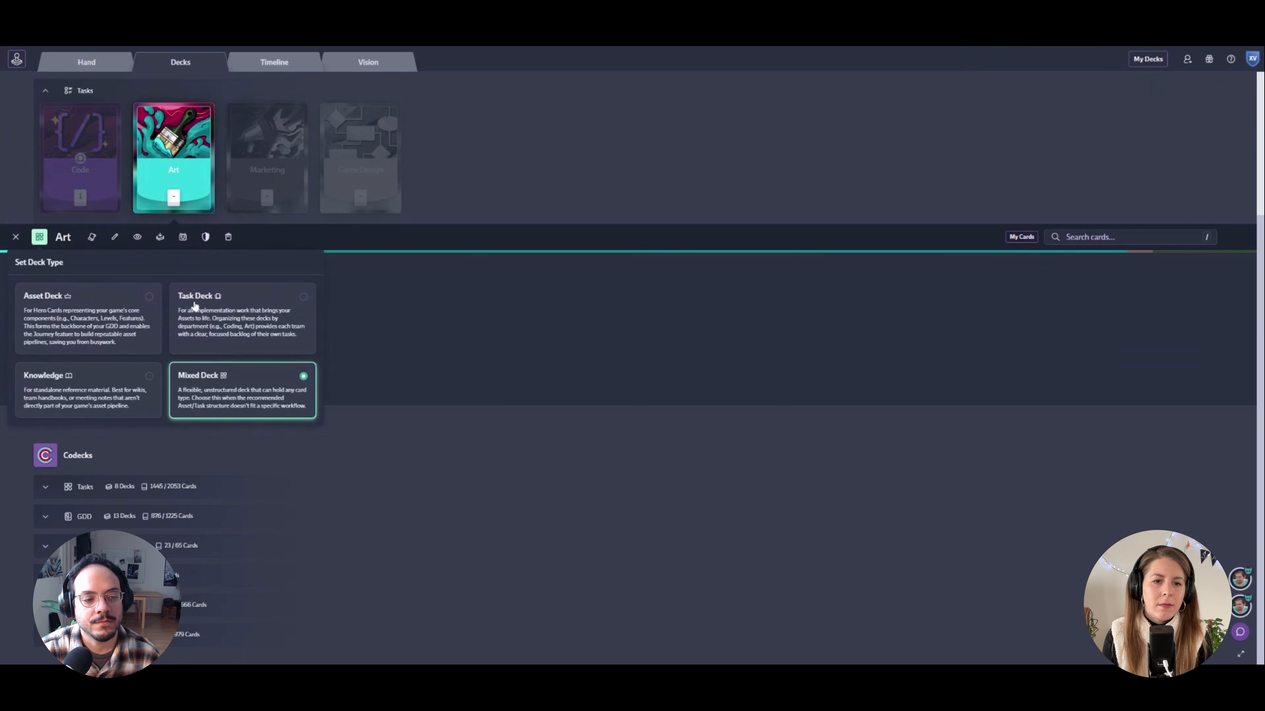
click(297, 328)
Step: Set the deck type of the Marketing deck in the Tasks space to Task Deck
click(267, 149)
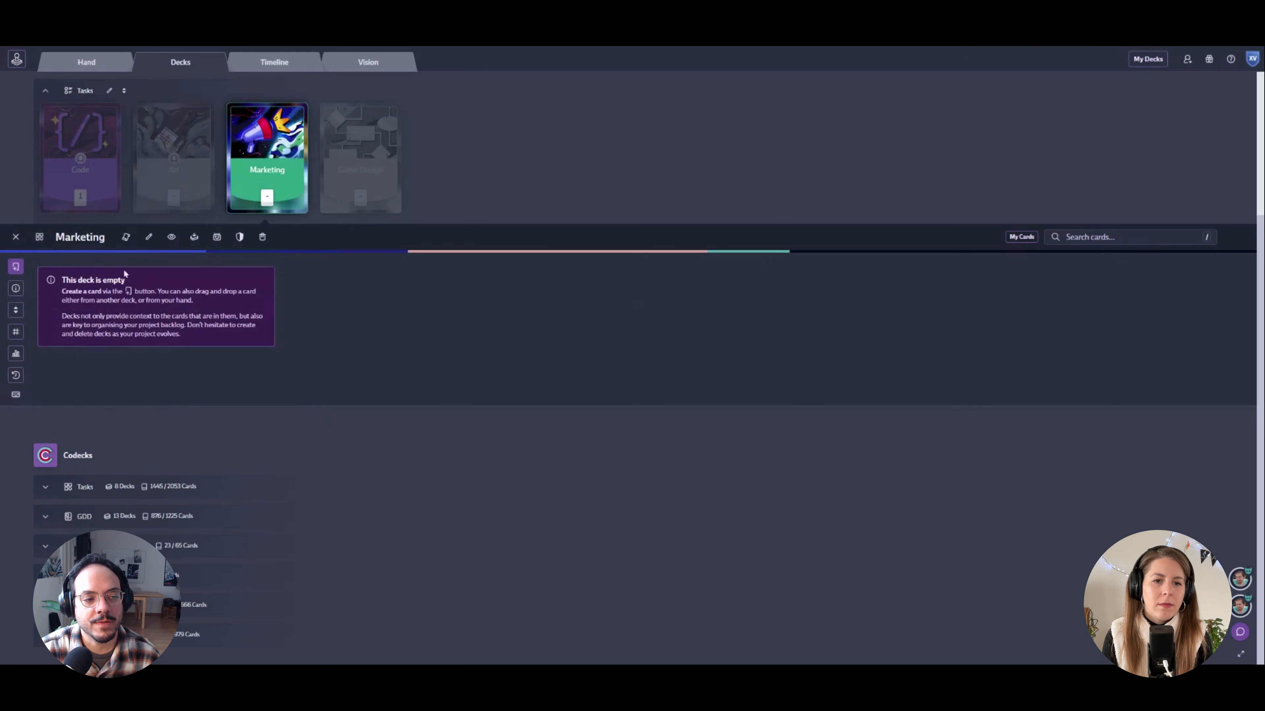
click(39, 236)
click(186, 289)
Step: Set the deck type of the Game Design deck to Task Deck and return to the deck overview
click(361, 149)
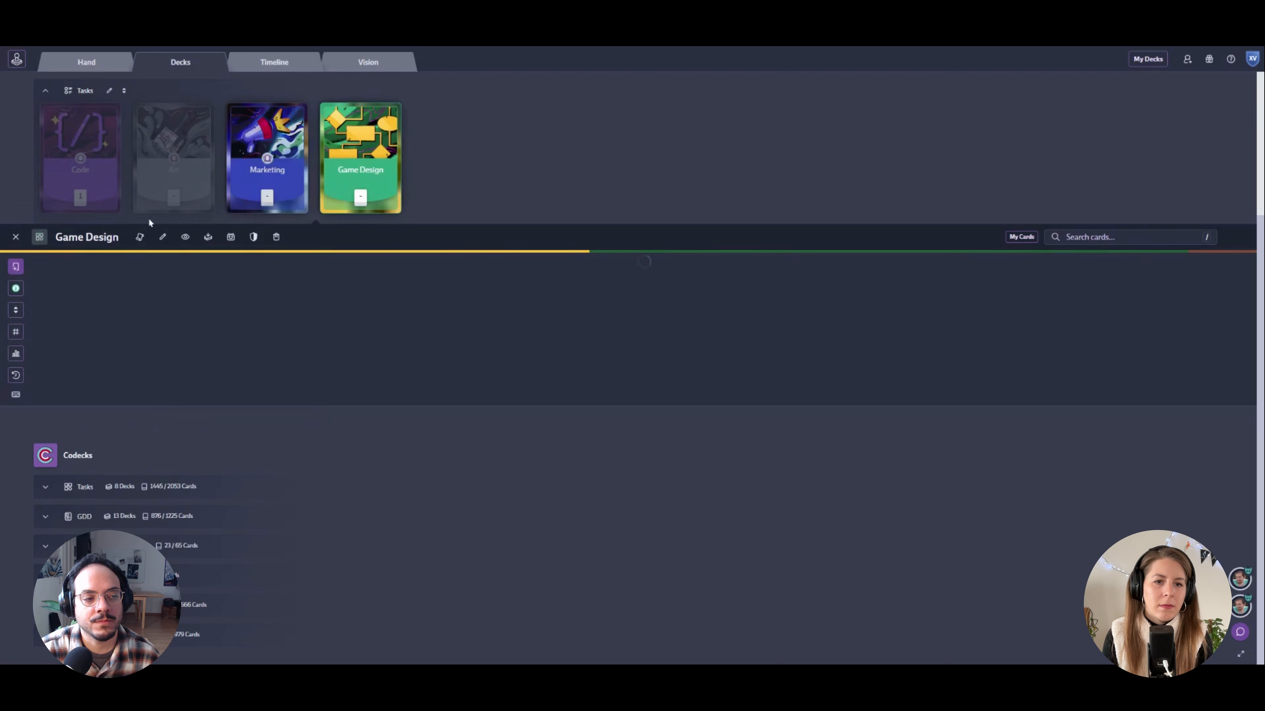
click(39, 236)
click(198, 318)
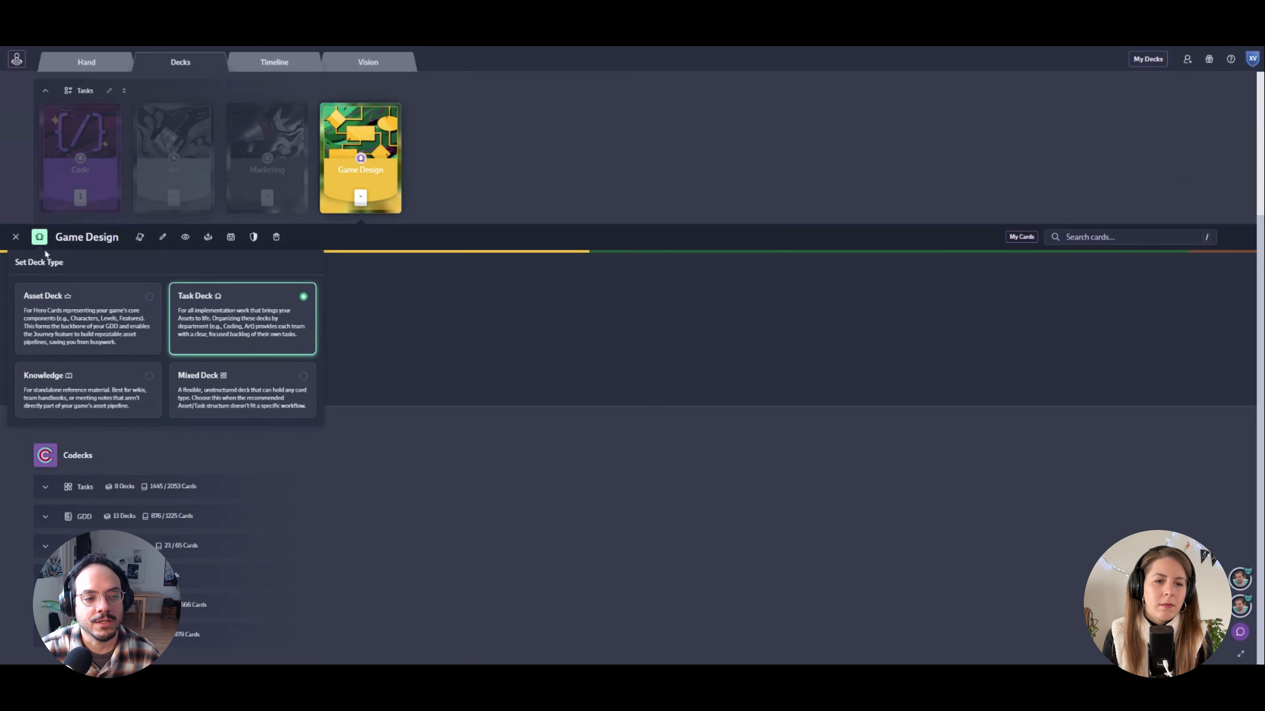
click(16, 236)
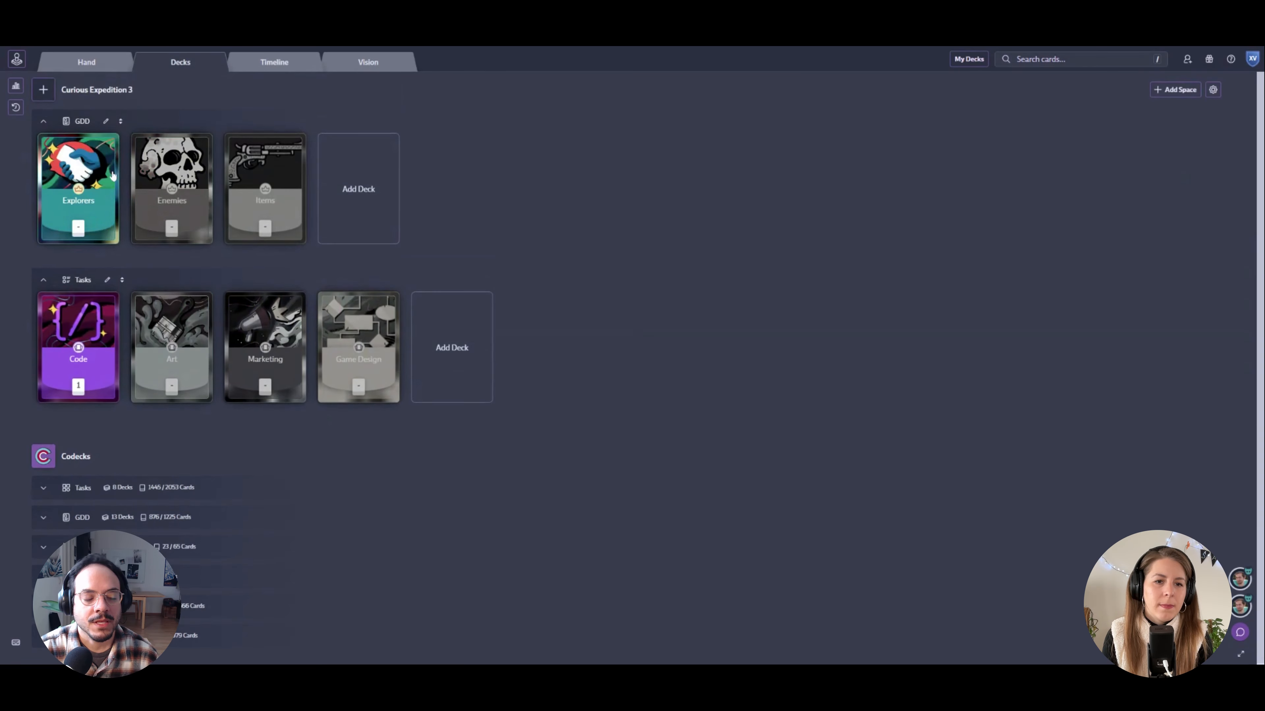
Step: Add a card titled Jules Verne to the Explorers deck in the GDD space
click(107, 204)
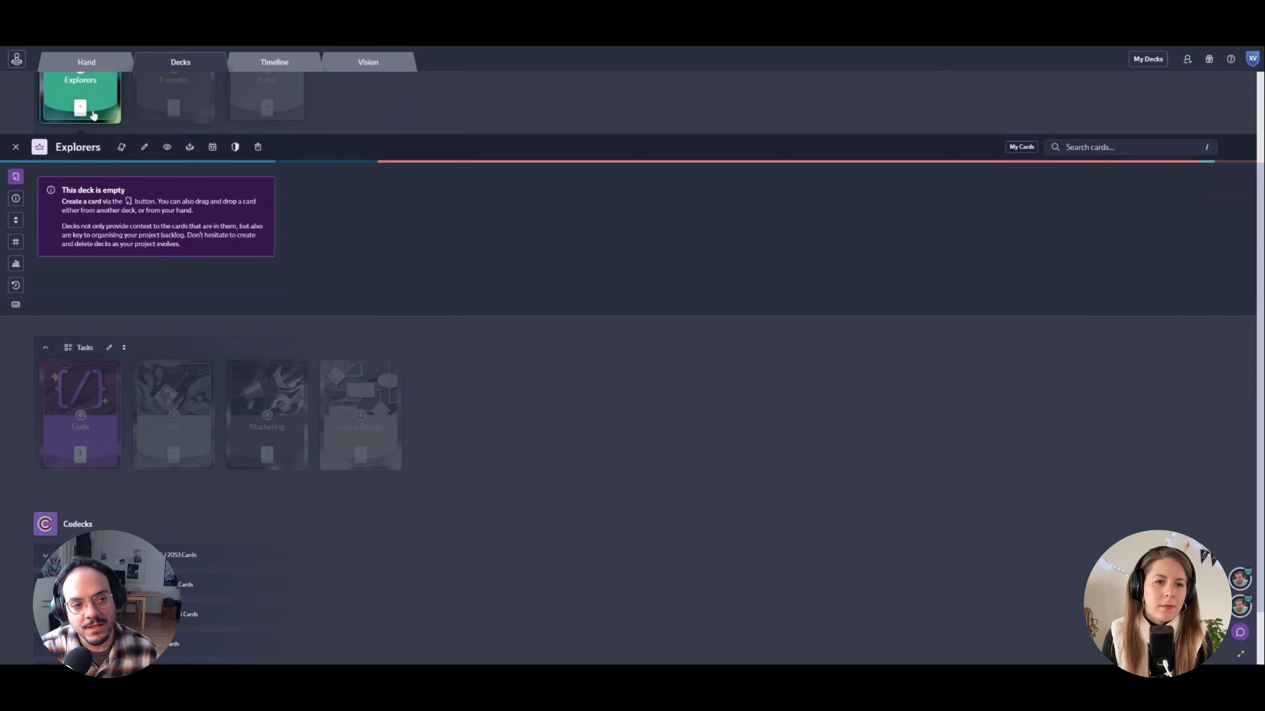
scroll(112, 90, up, 1)
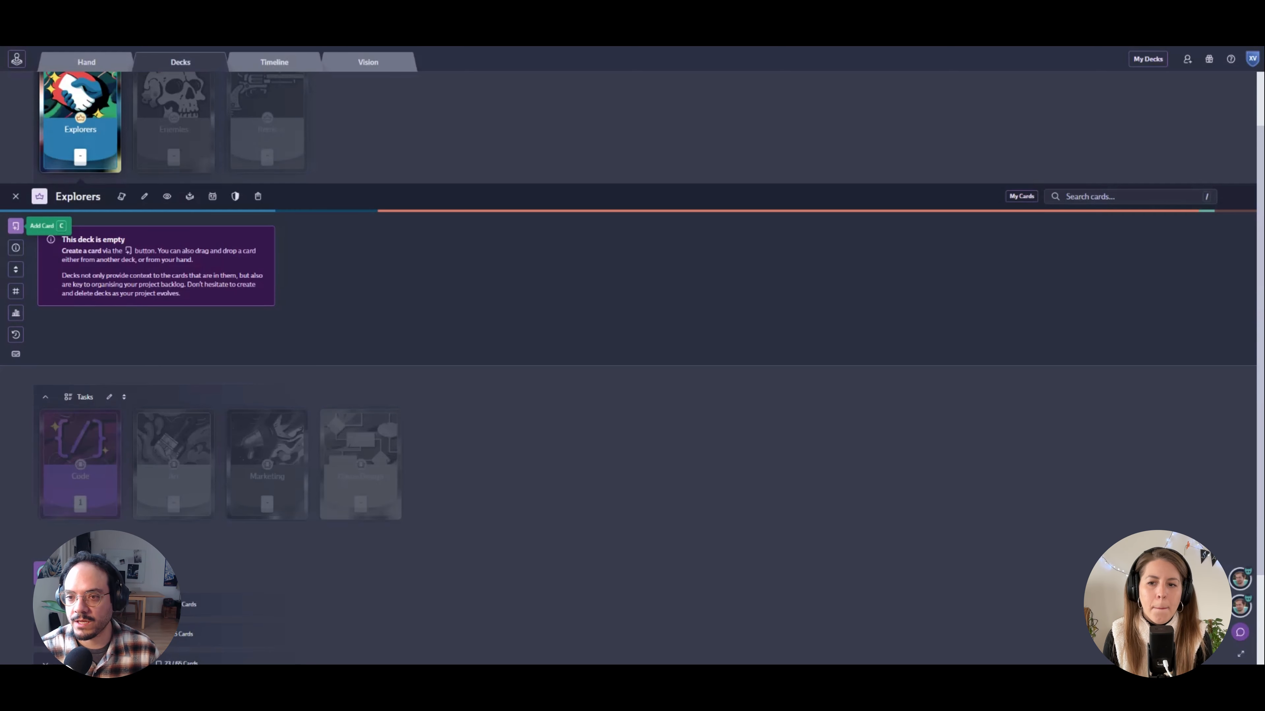
click(15, 225)
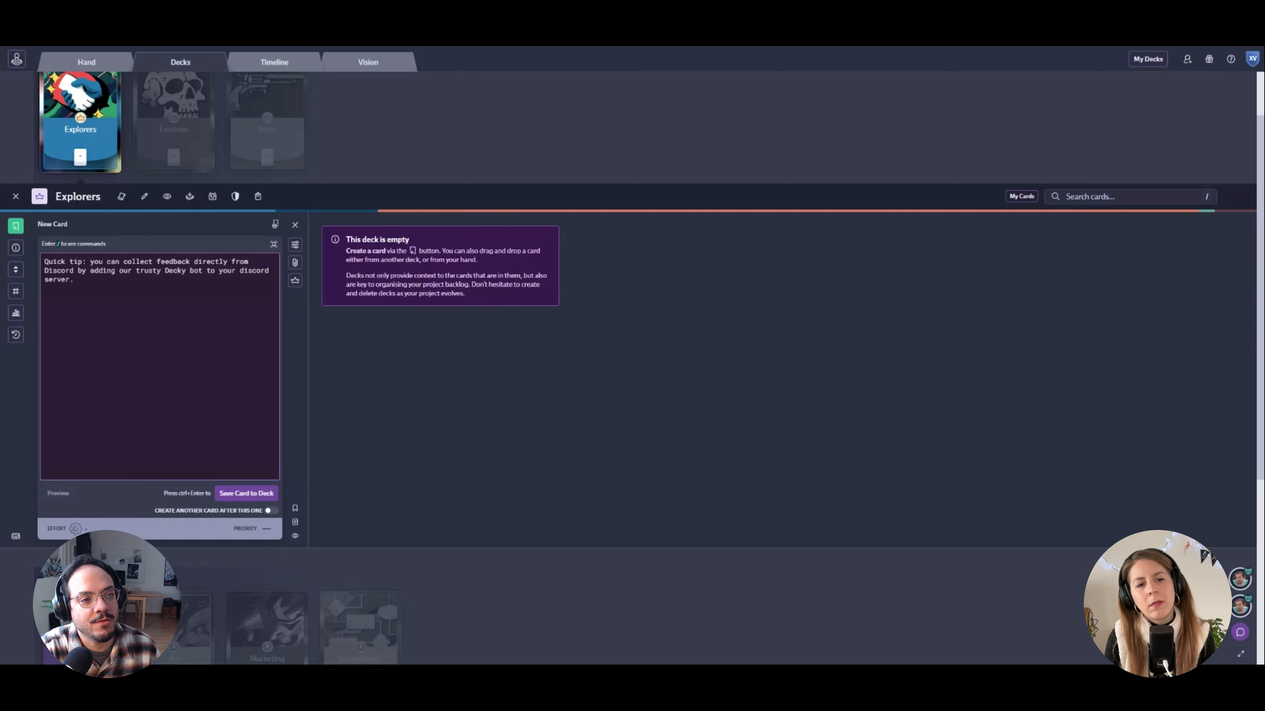
text(Jul)
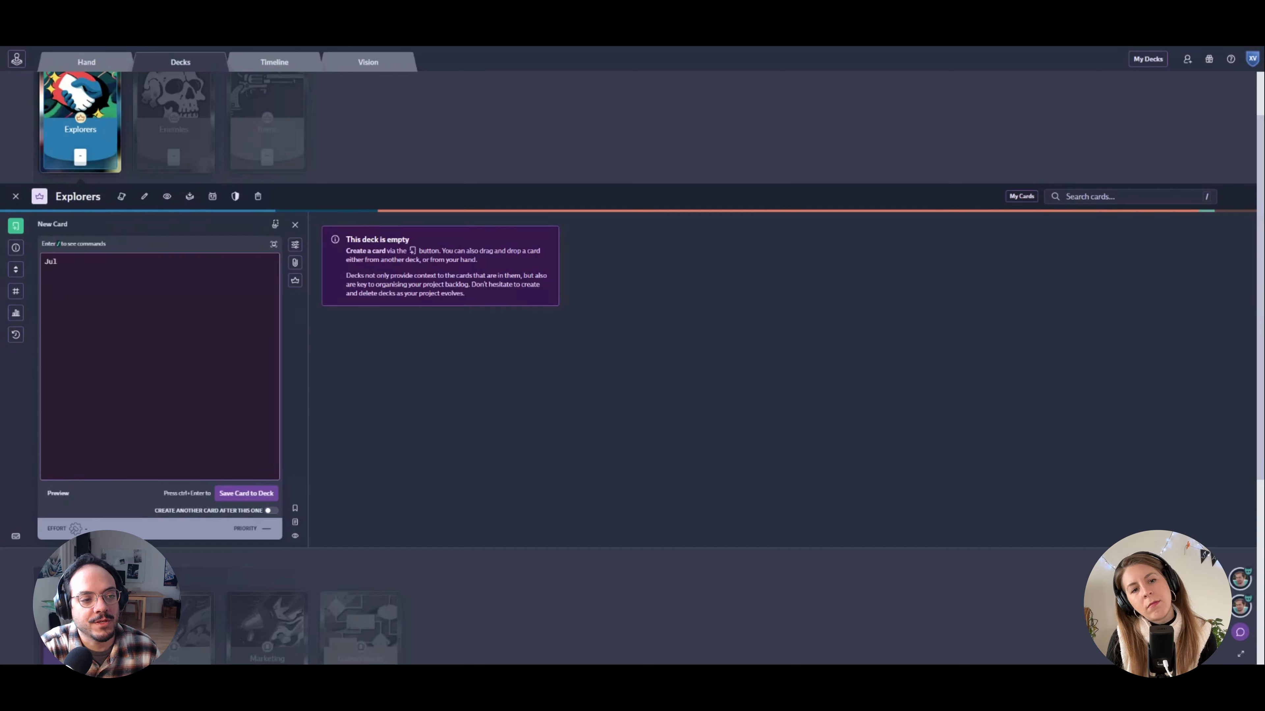
text(es V)
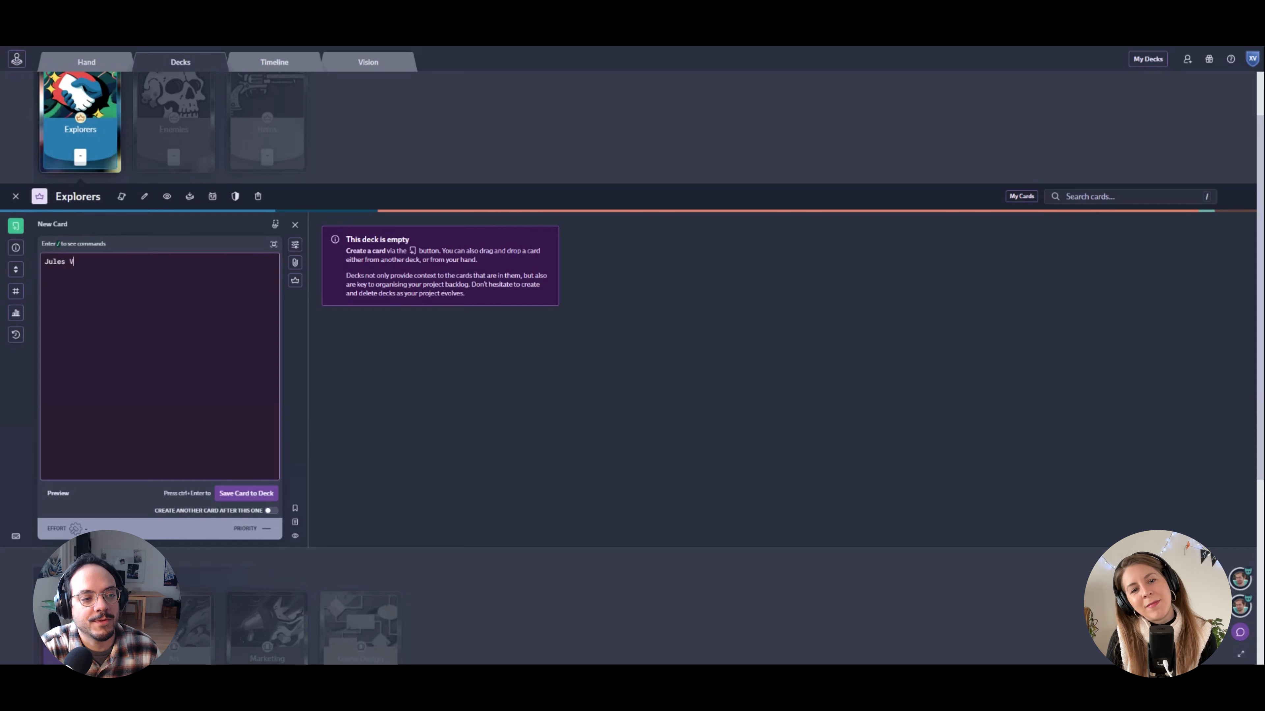
text(erne)
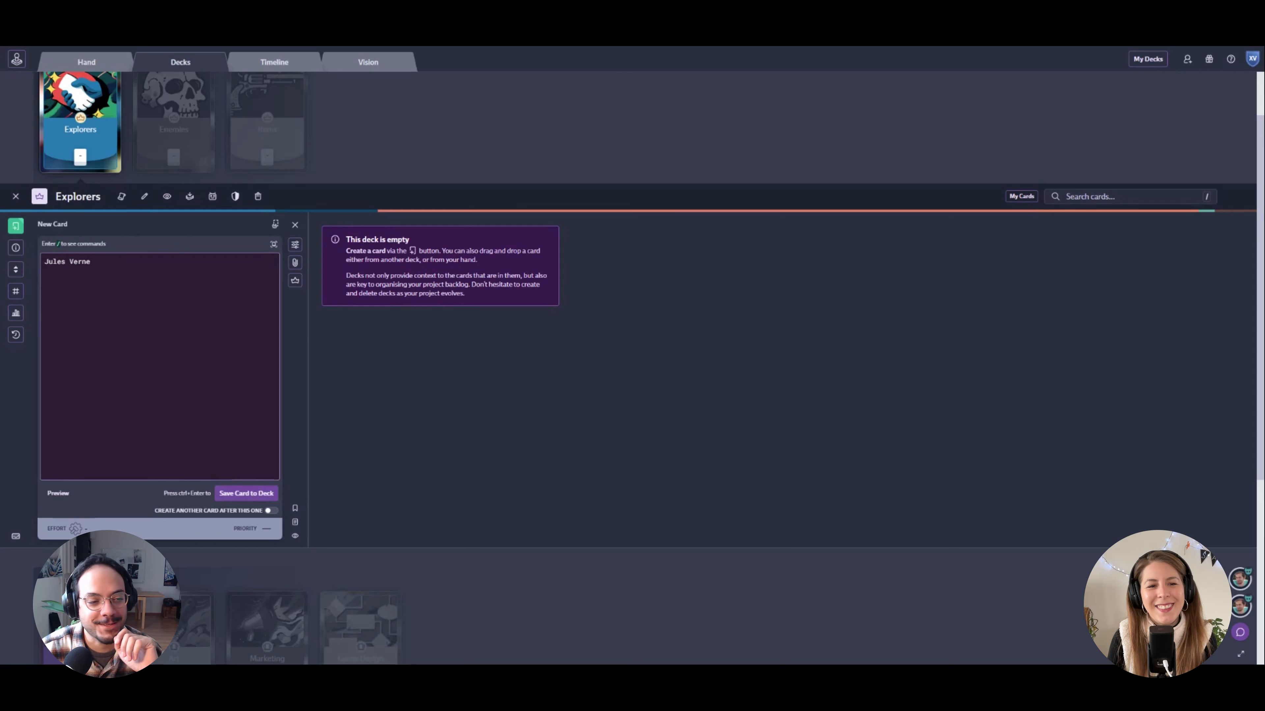
click(246, 493)
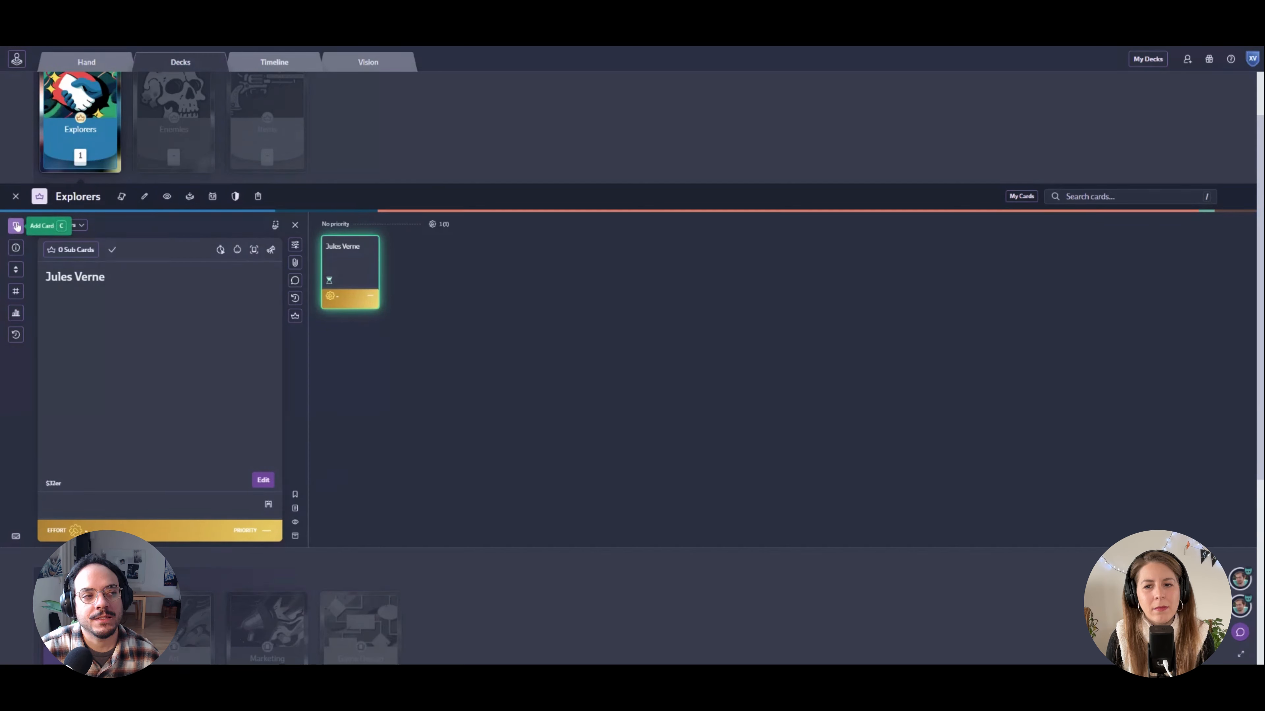
Step: Add a second card titled Ada Lovelace to the Explorers deck
key(c)
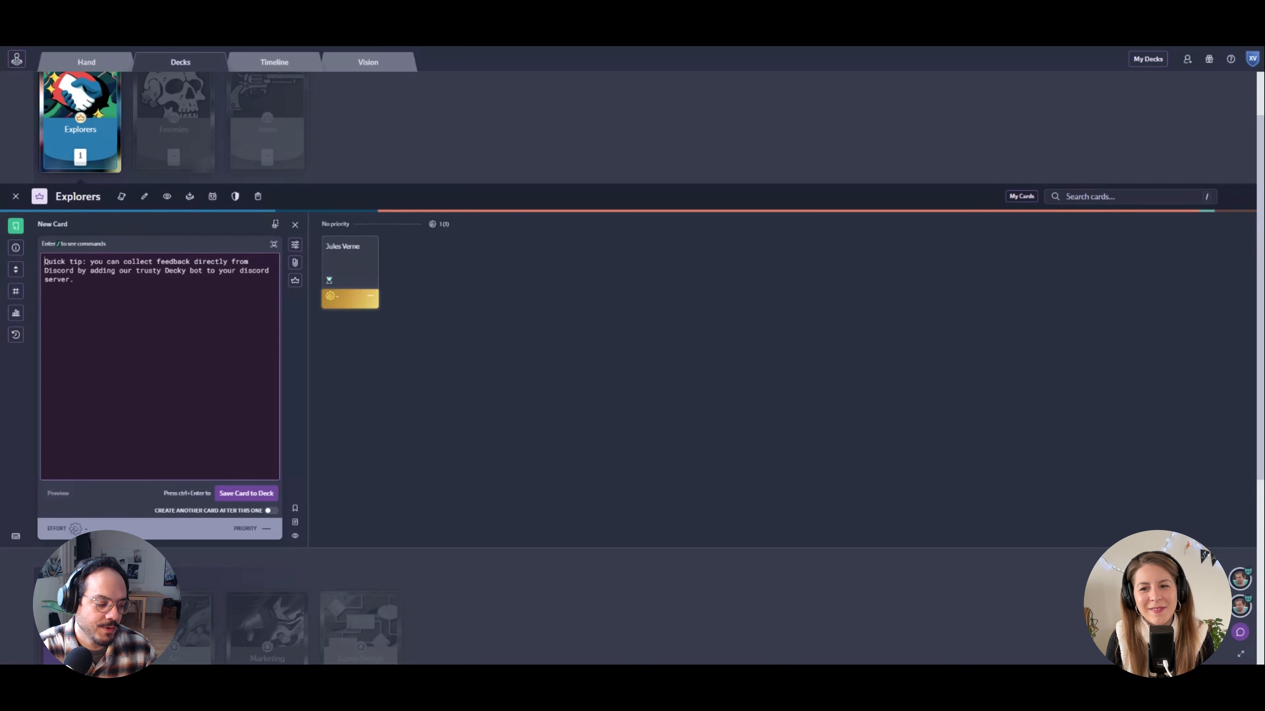
text(Ada)
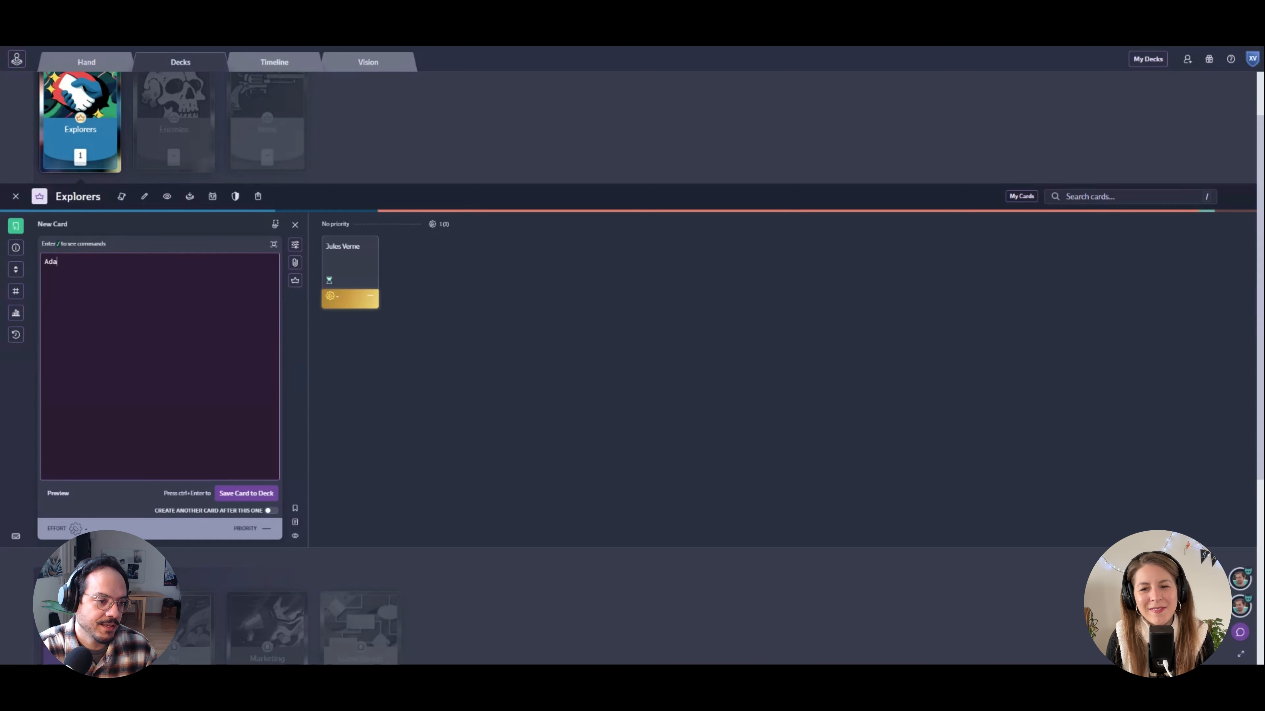
text( Lovel)
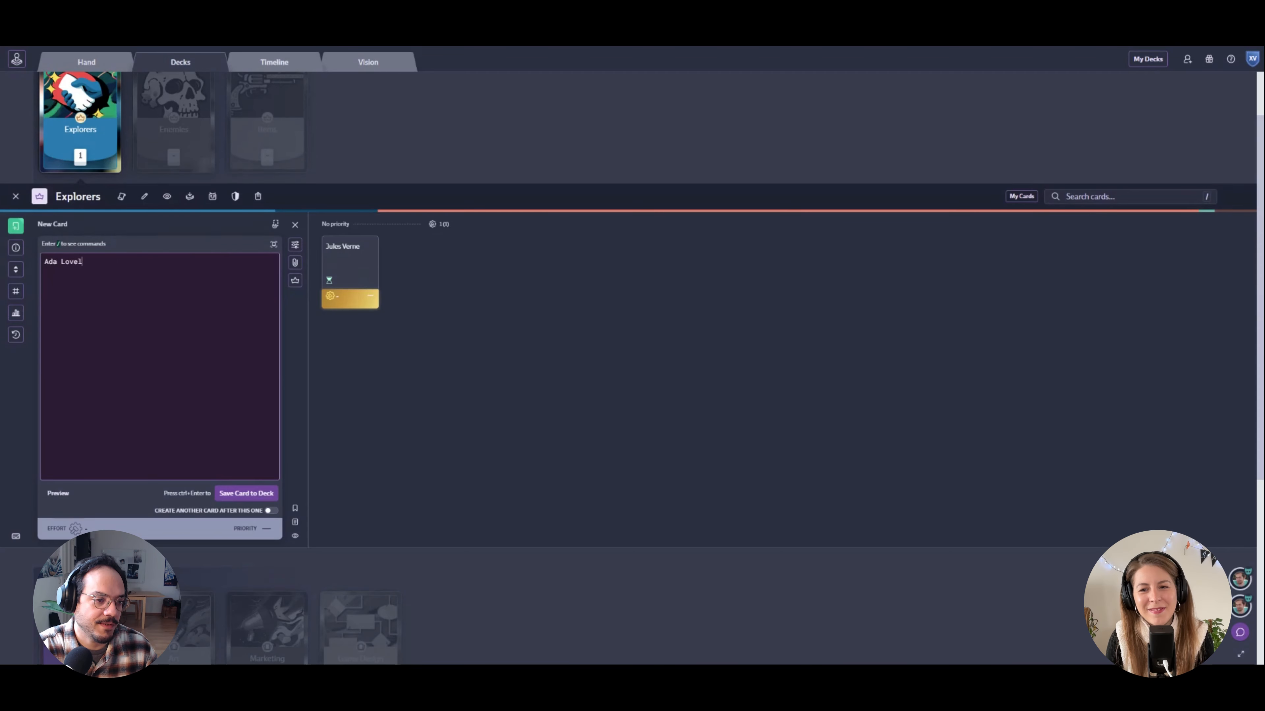
text(ace)
key(ctrl+Return)
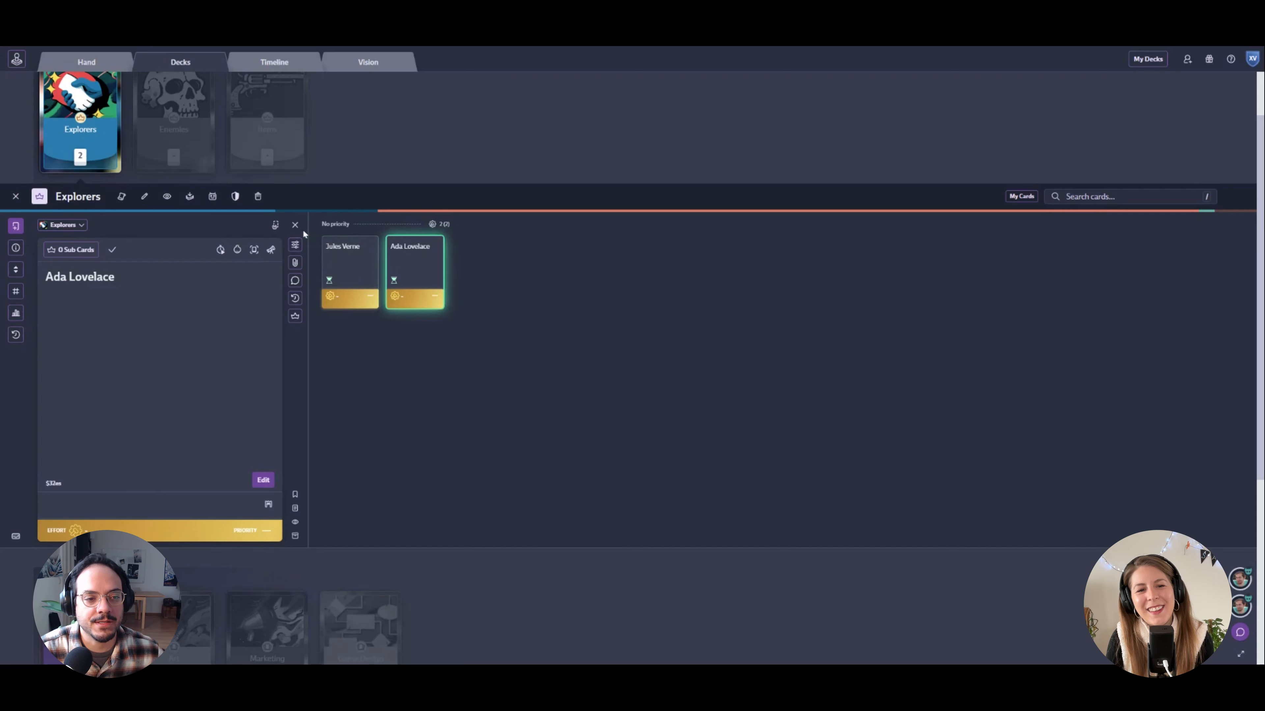
Step: View the Jules Verne card in the Explorers deck and return to the project's deck overview
click(357, 270)
scroll(434, 267, up, 2)
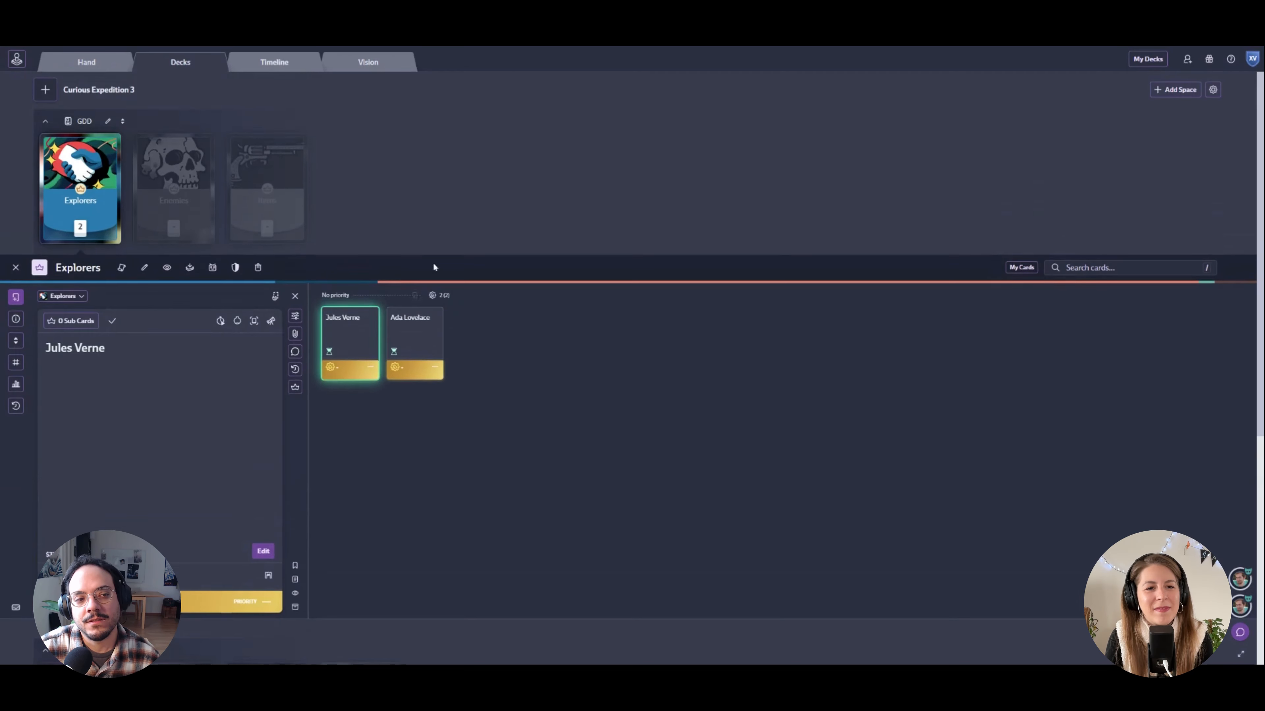
click(16, 267)
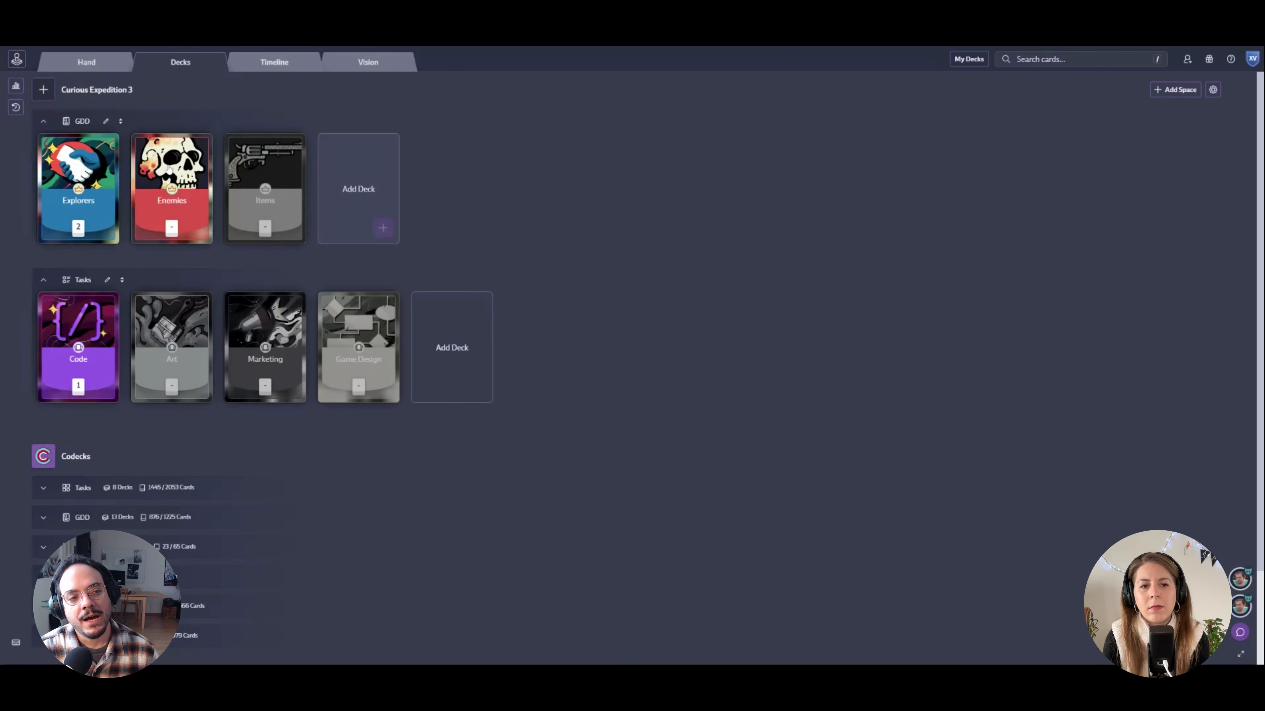
Step: Create a sub card titled Character Model in the Art deck under the Jules Verne hero card
click(97, 176)
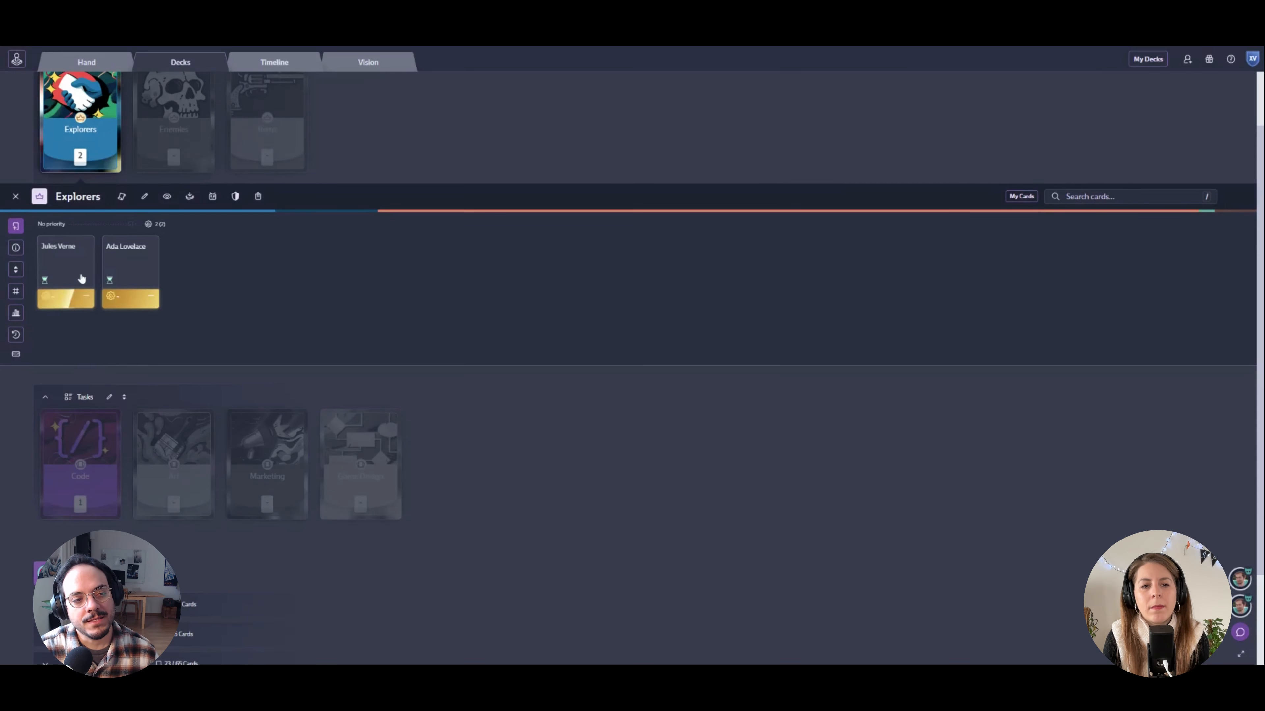
click(65, 279)
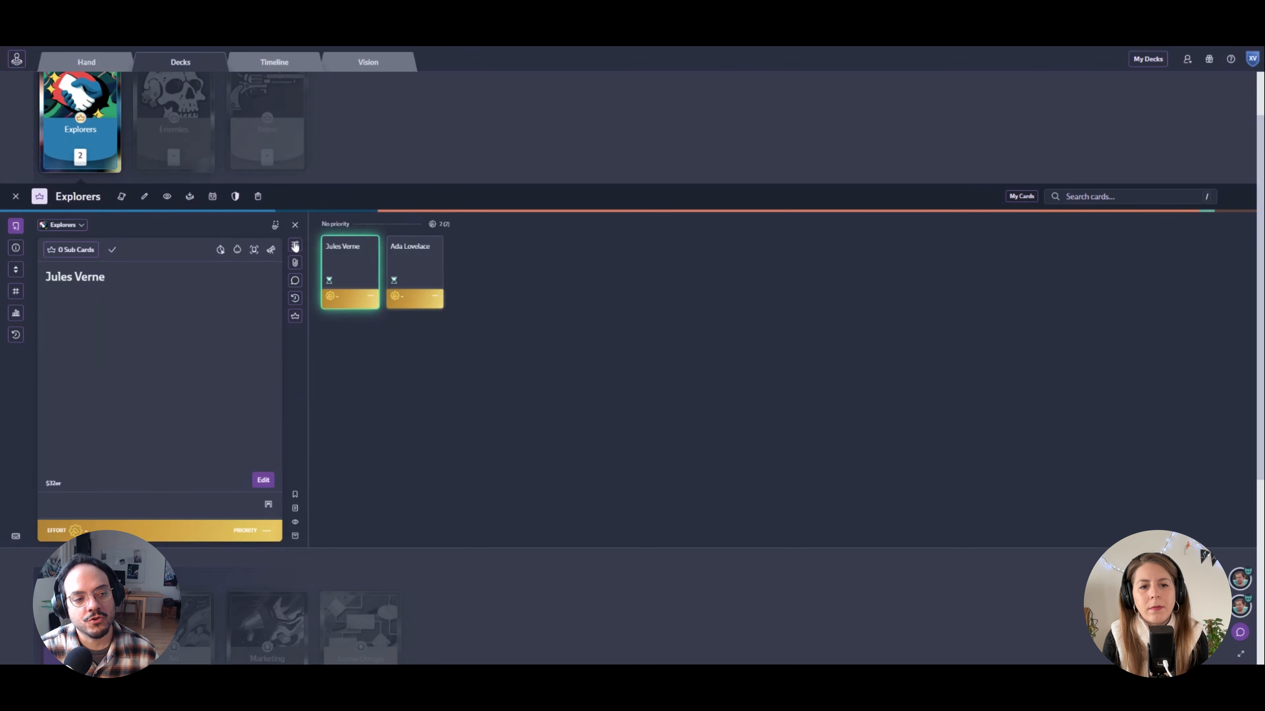
click(295, 315)
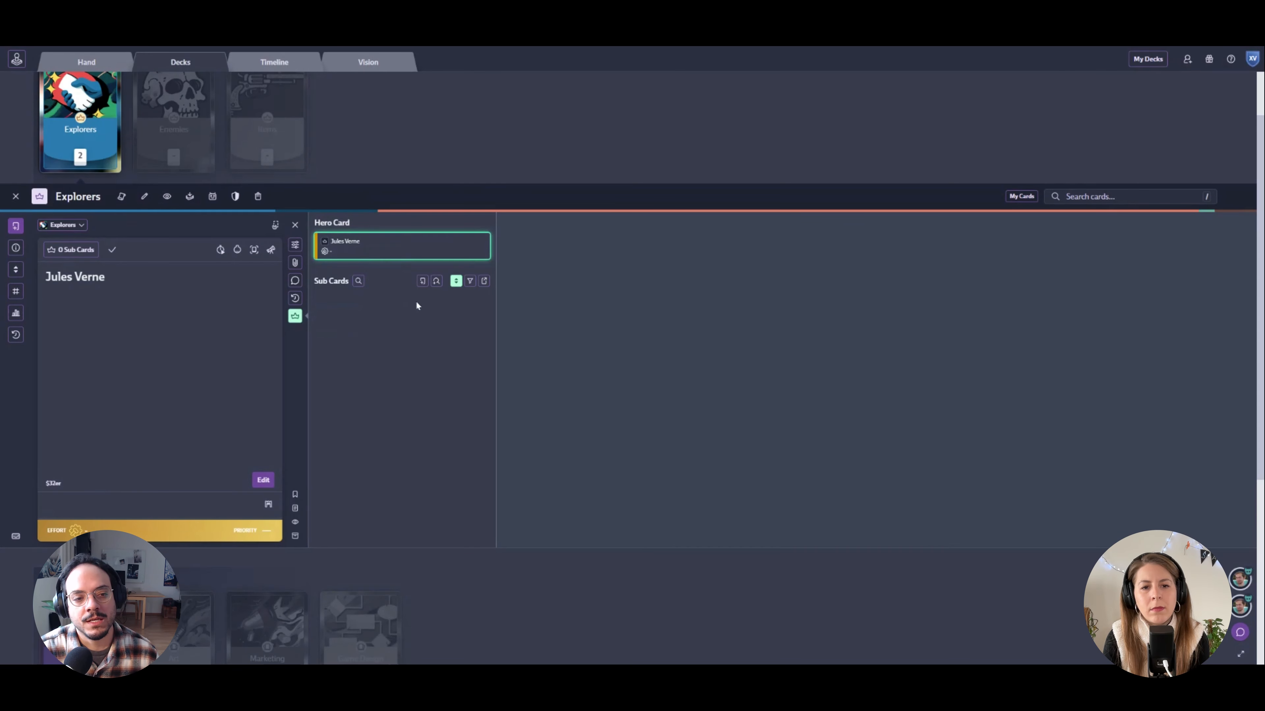
click(422, 282)
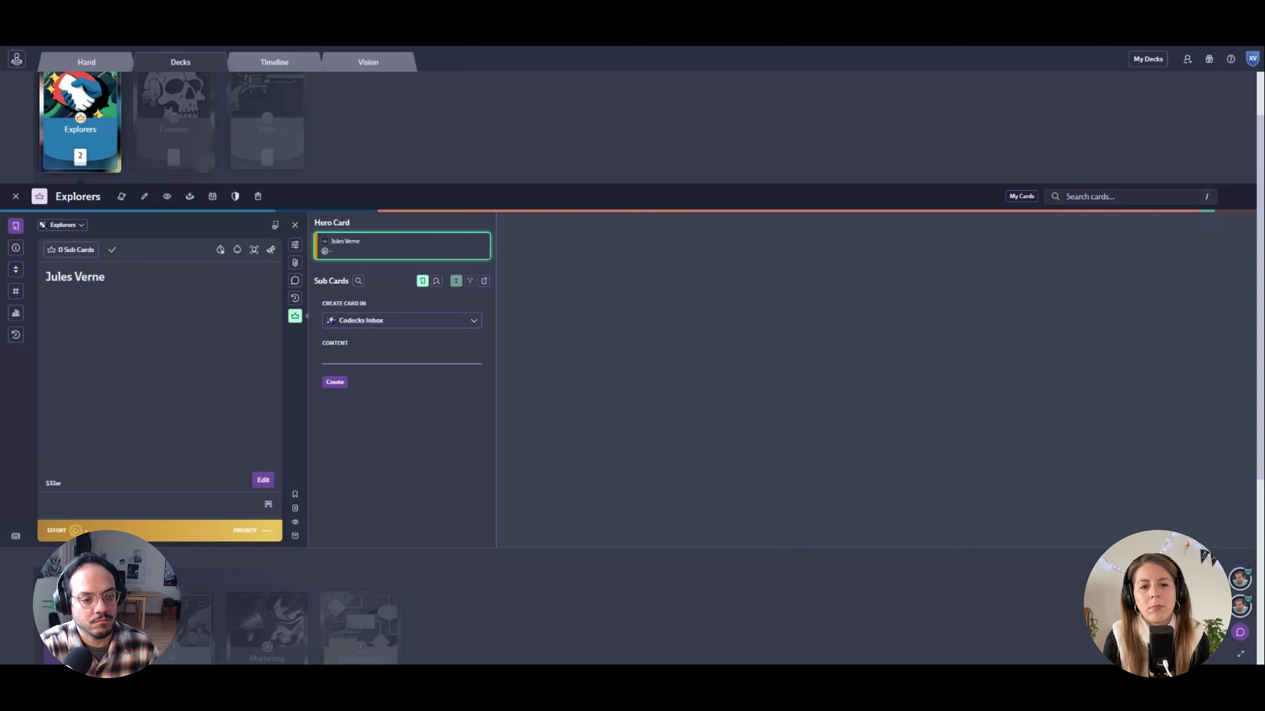
text(Character Model)
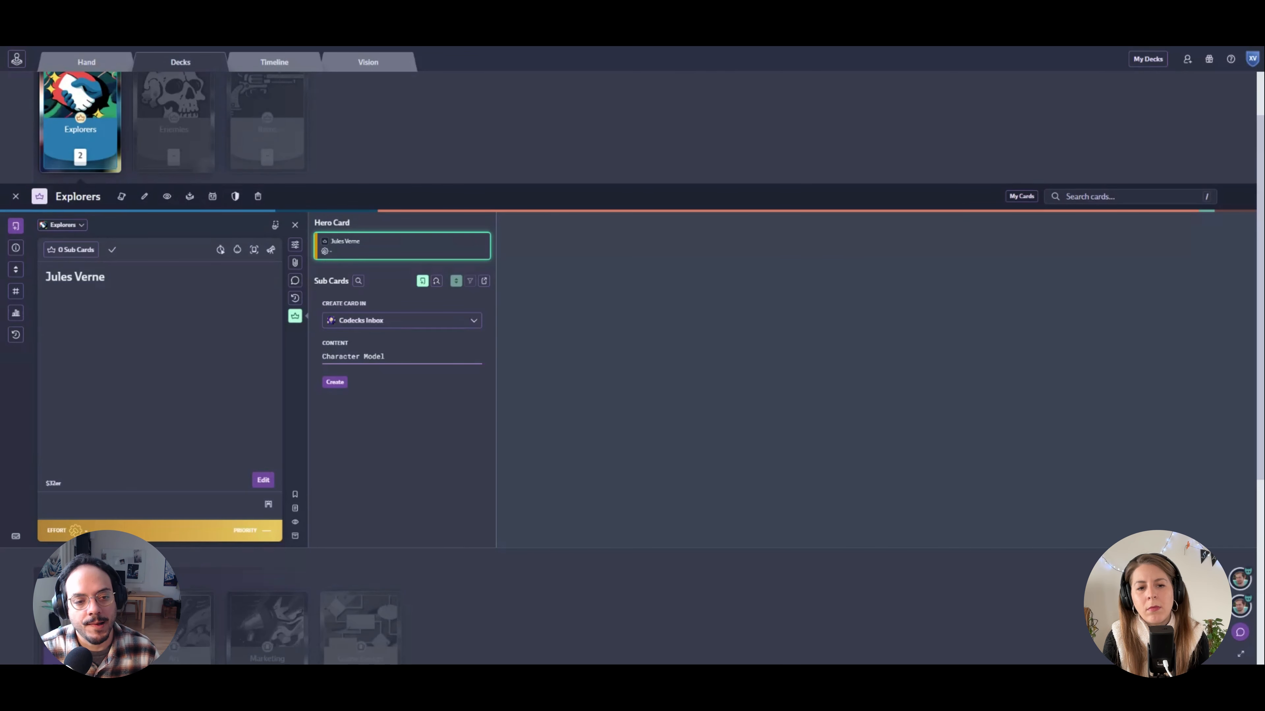
click(391, 324)
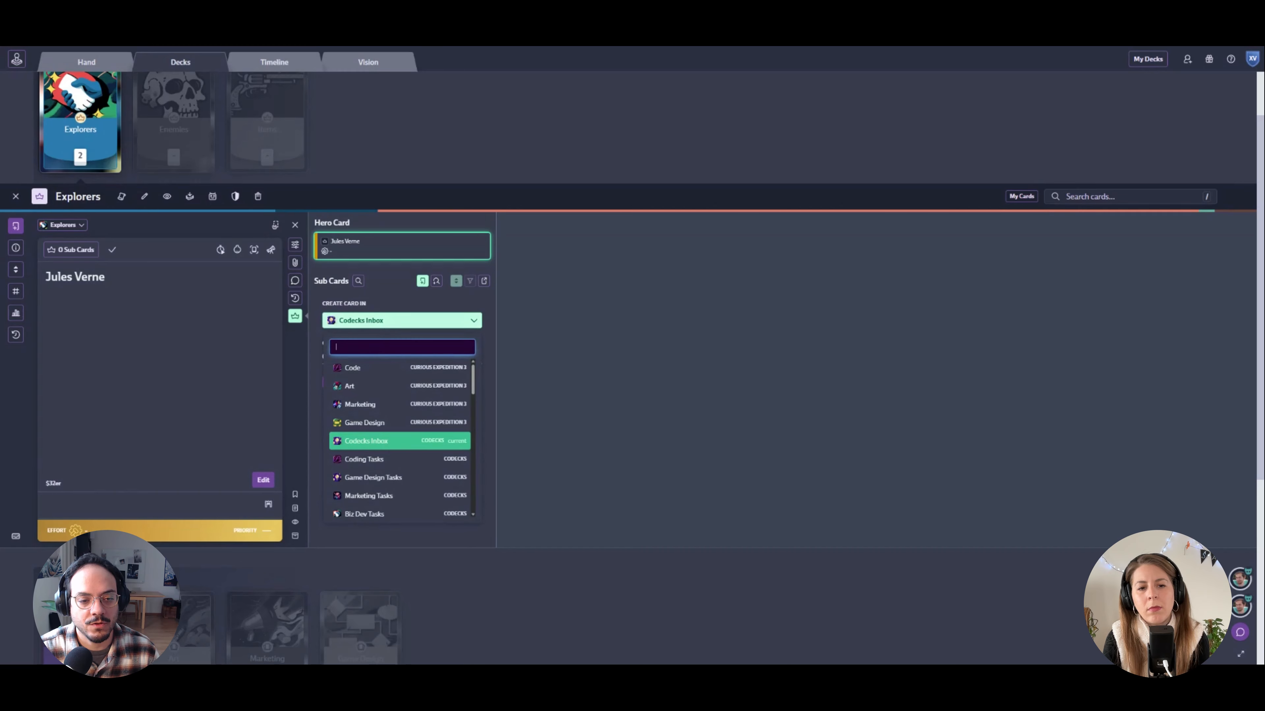
click(384, 389)
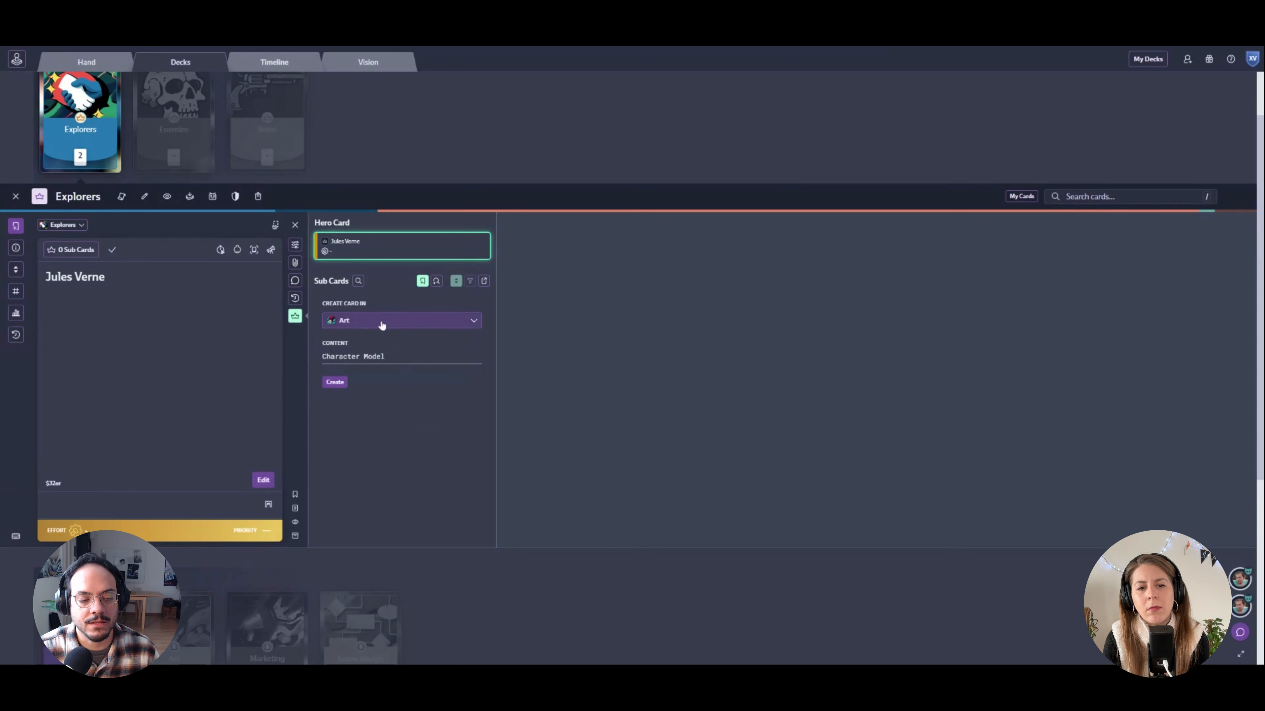
click(335, 381)
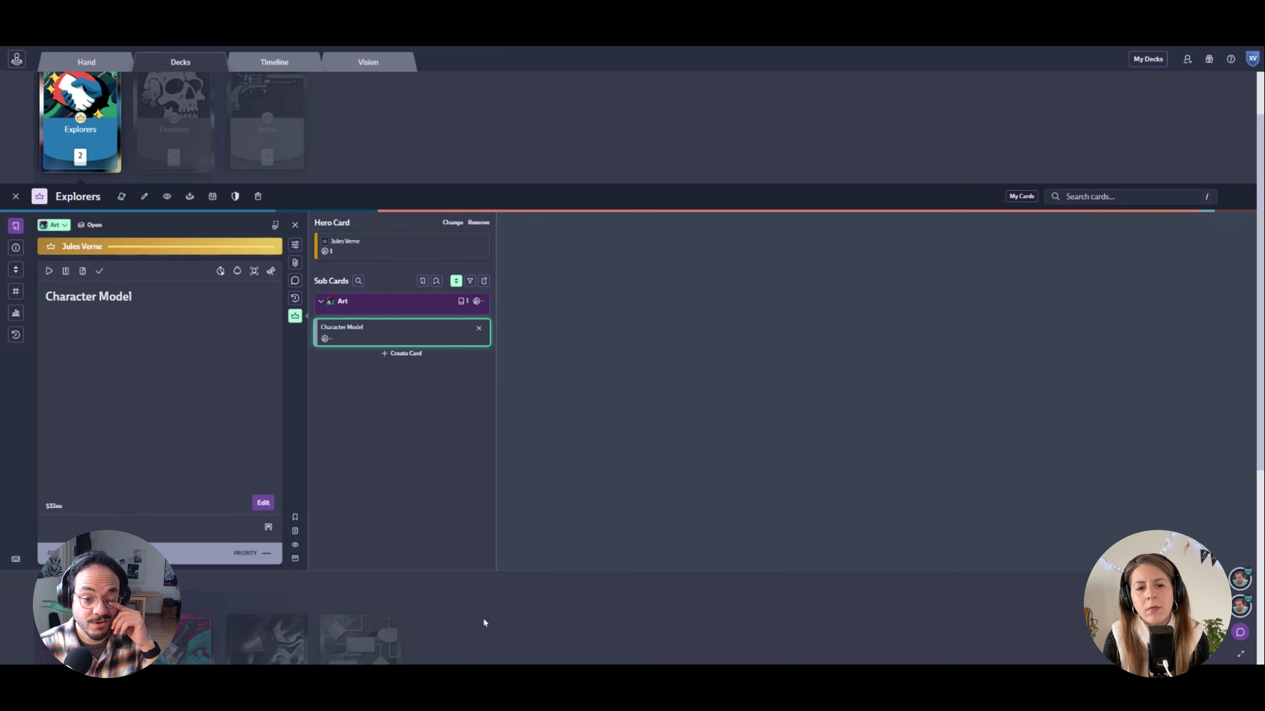
Step: Check the deck overview and reopen the sub cards of the Jules Verne card in the Explorers deck
click(15, 196)
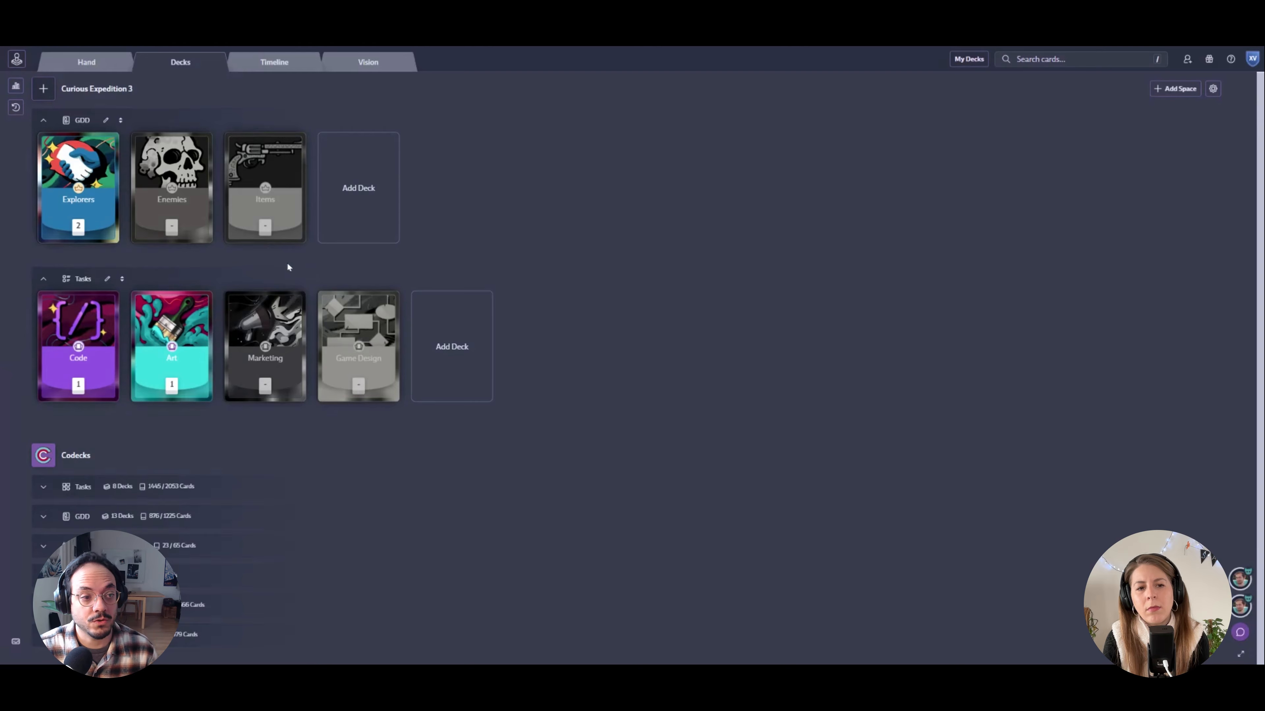
click(79, 195)
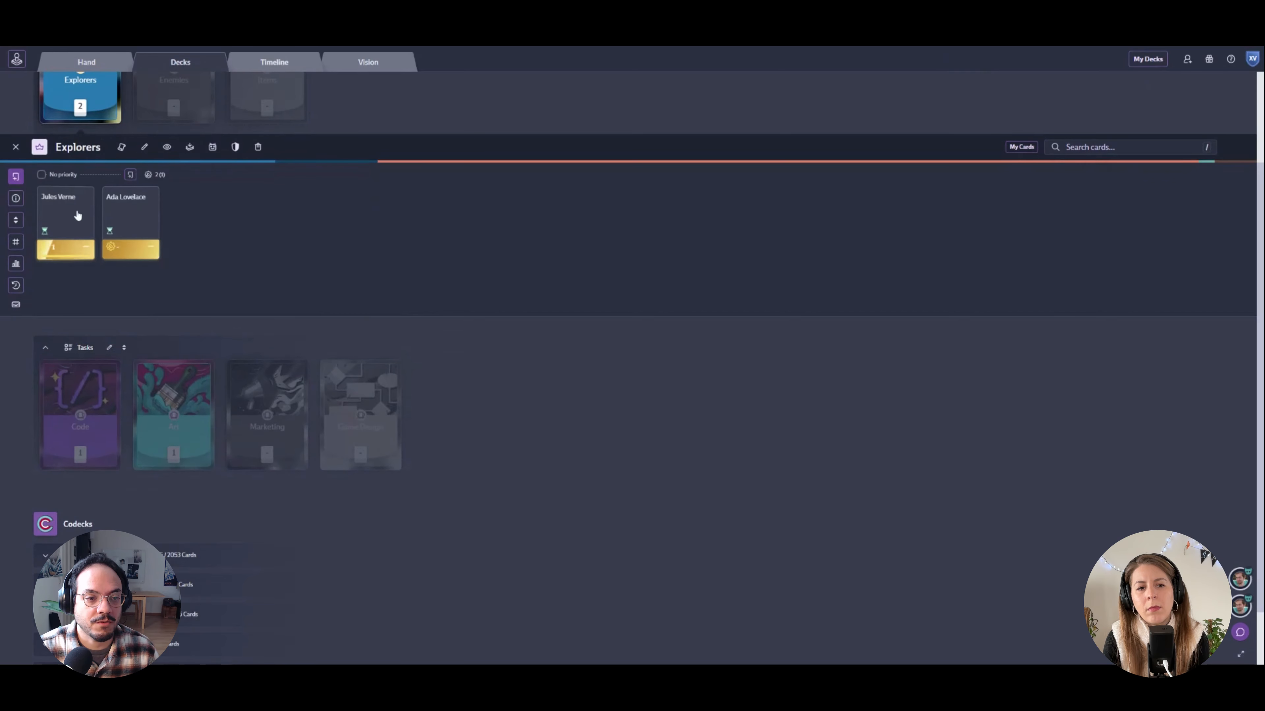
click(80, 217)
click(296, 266)
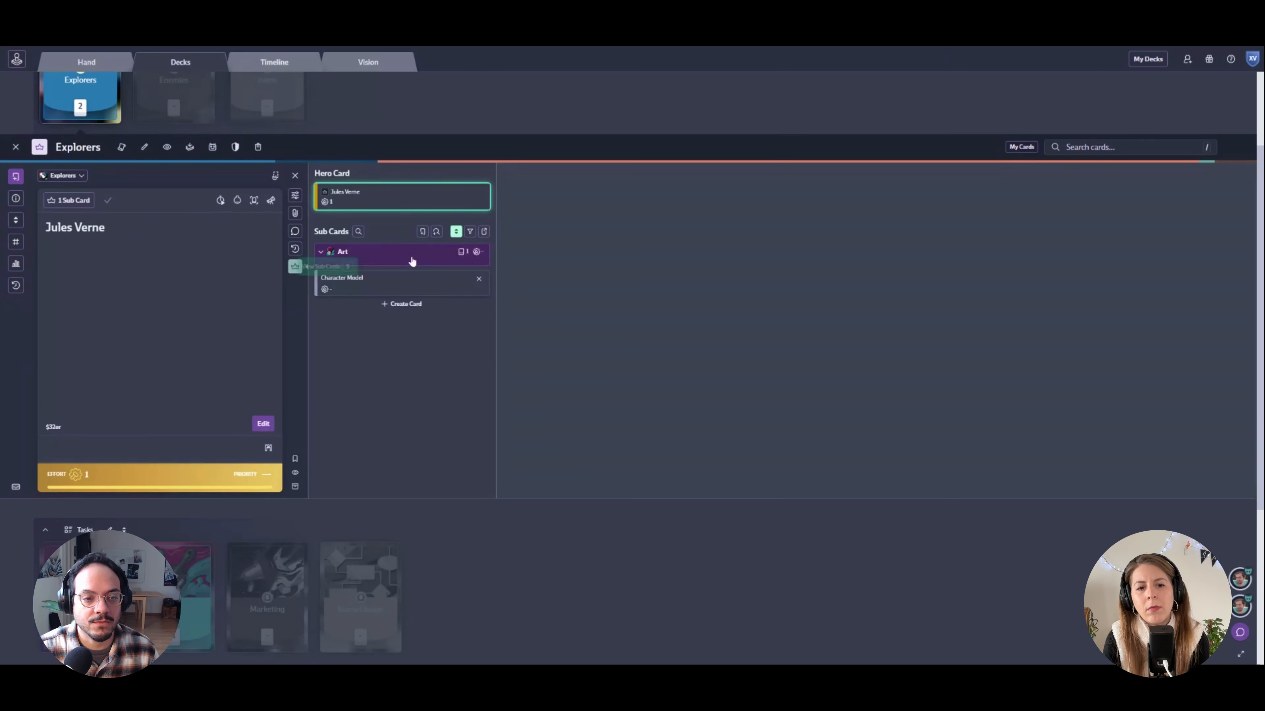
Step: Create a sub card titled Character Balancing in the Game Design deck under the Jules Verne hero card
click(407, 305)
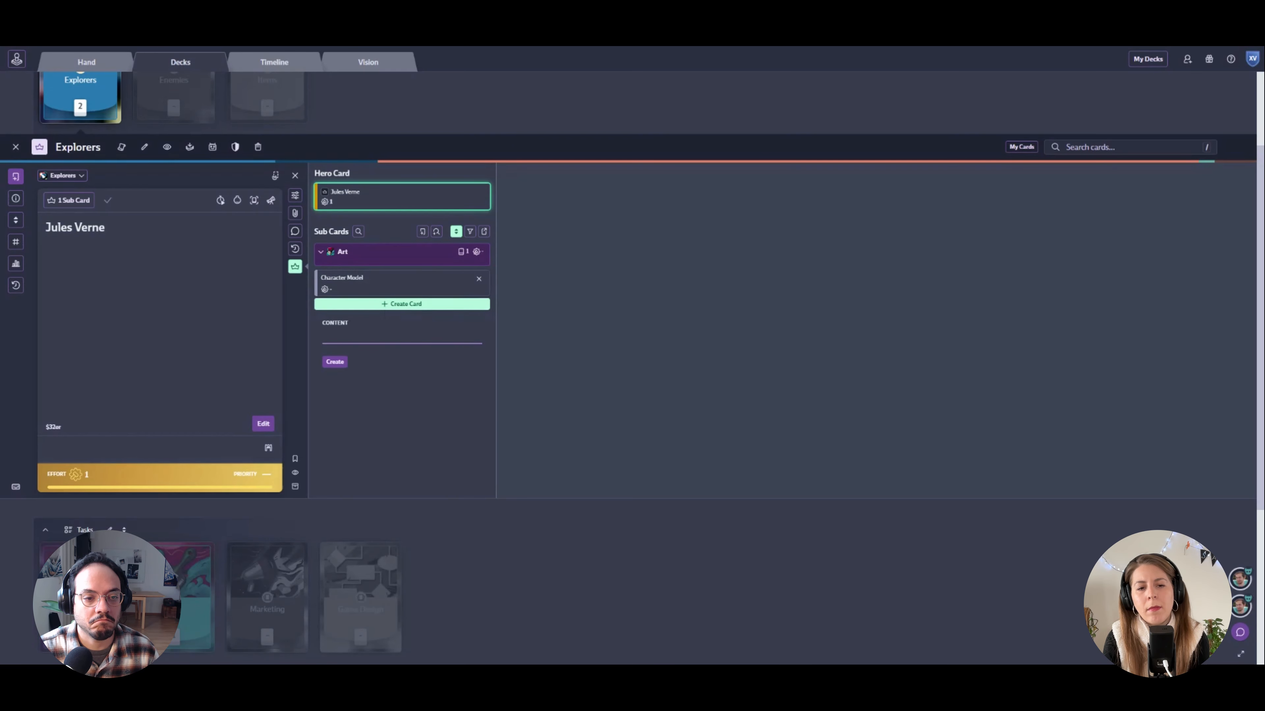
click(422, 232)
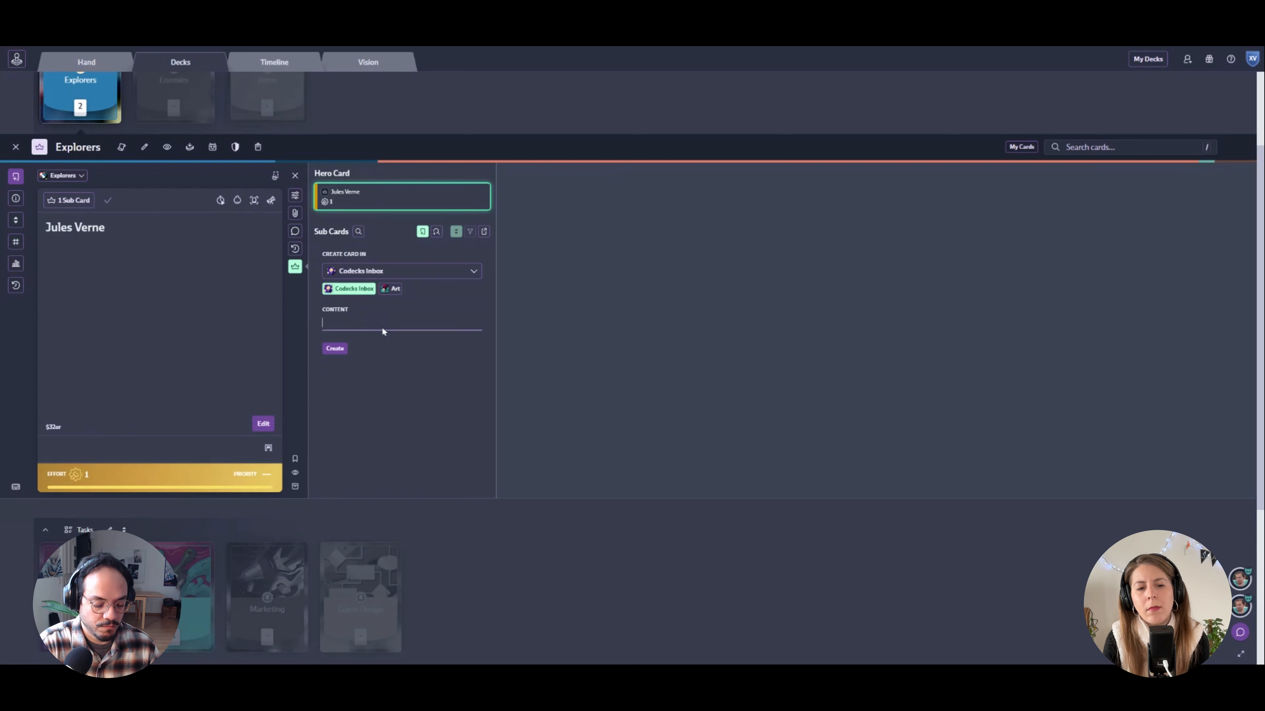
text(C)
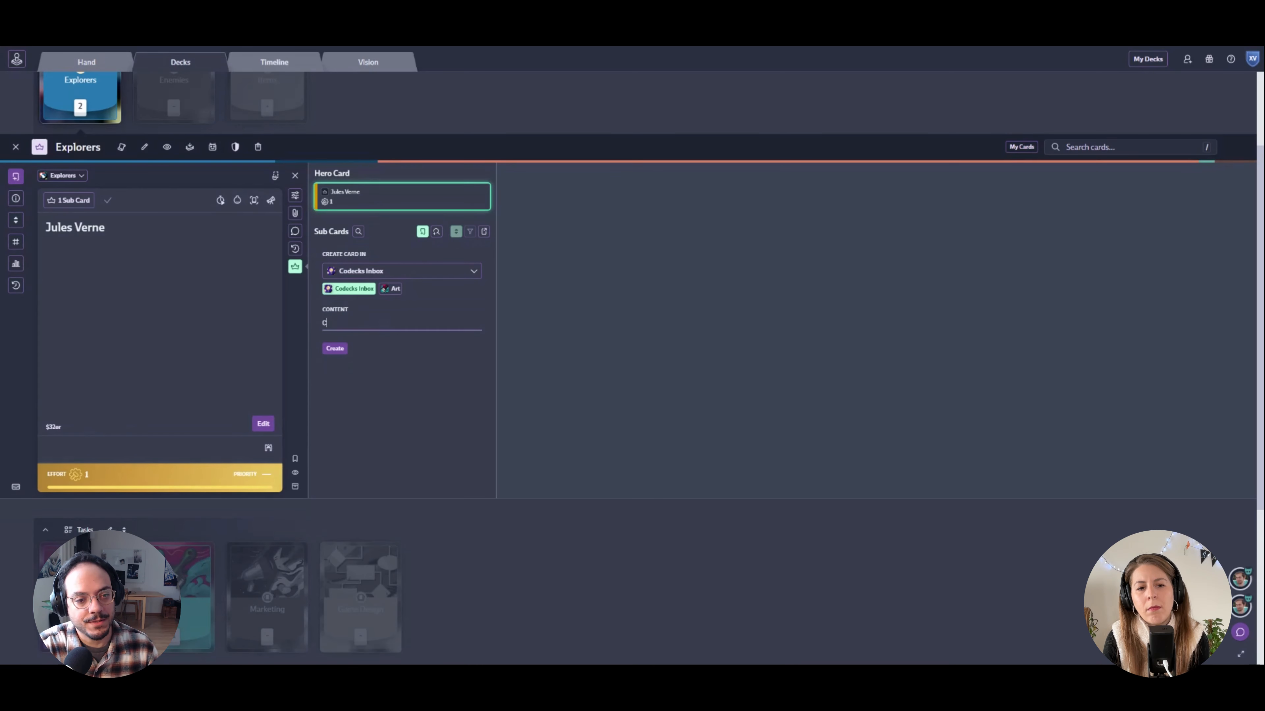
text(haracter Balanc)
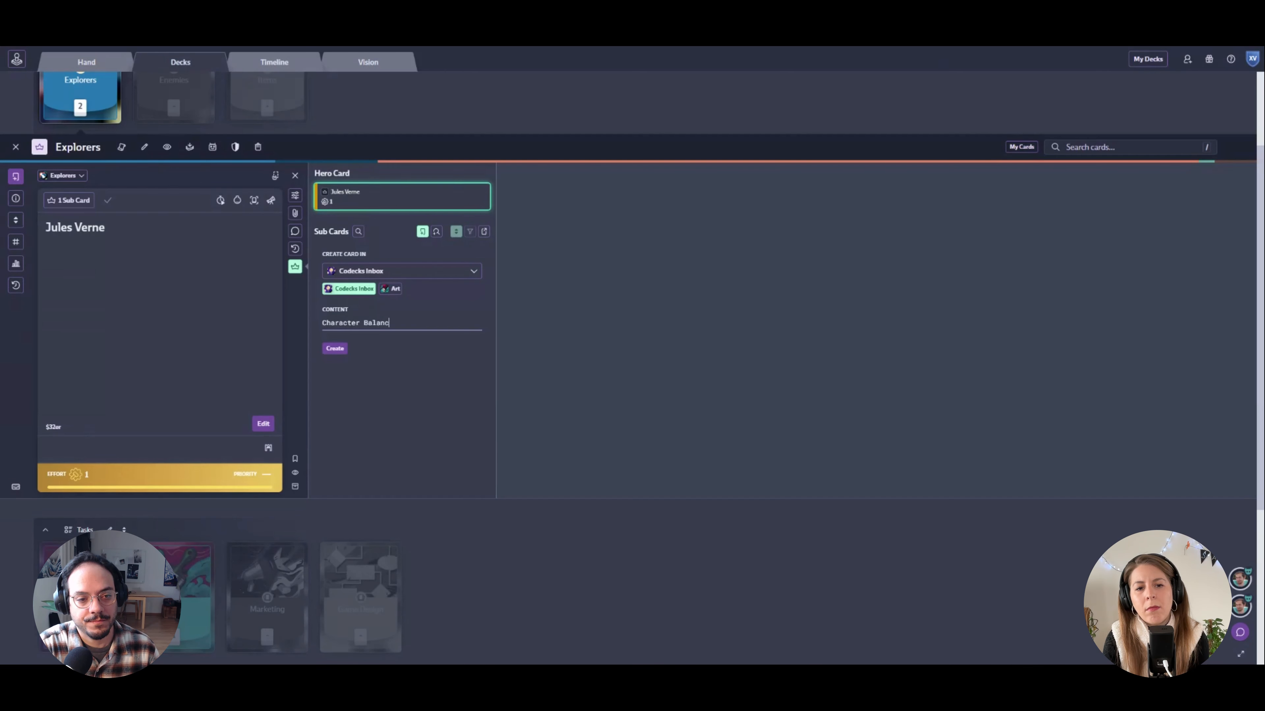
text(ing)
click(377, 272)
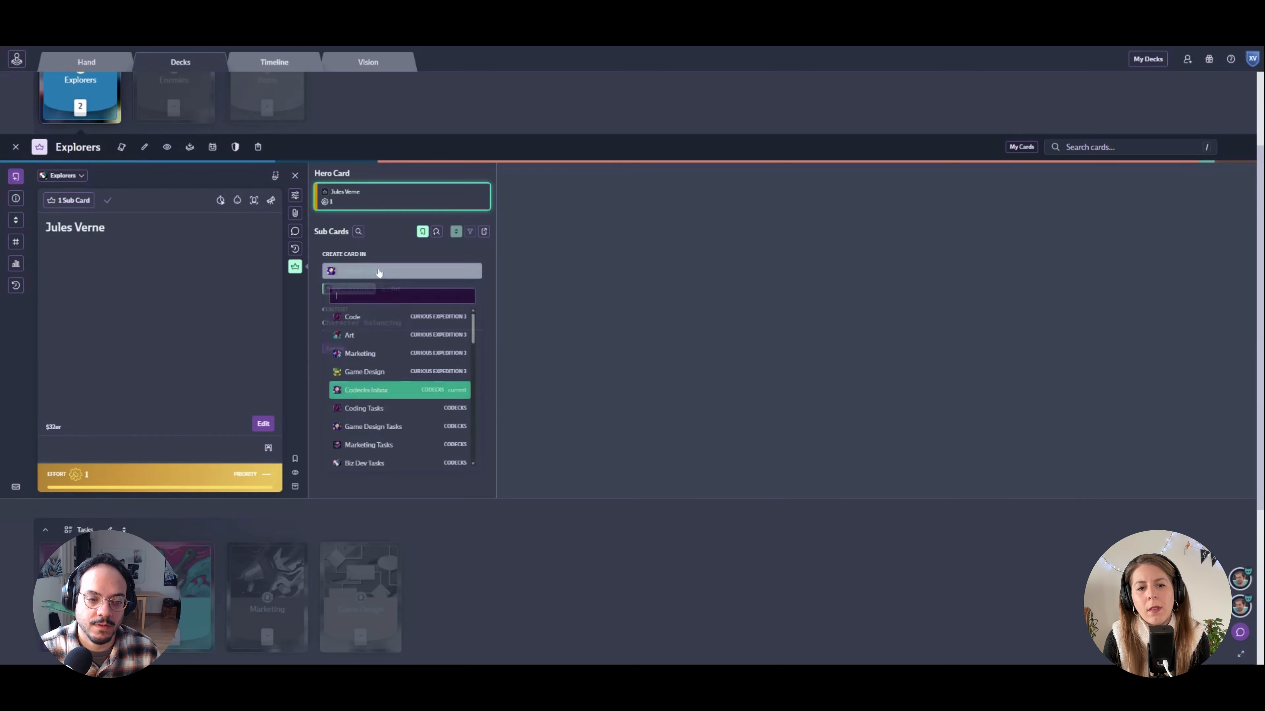
click(406, 373)
click(341, 349)
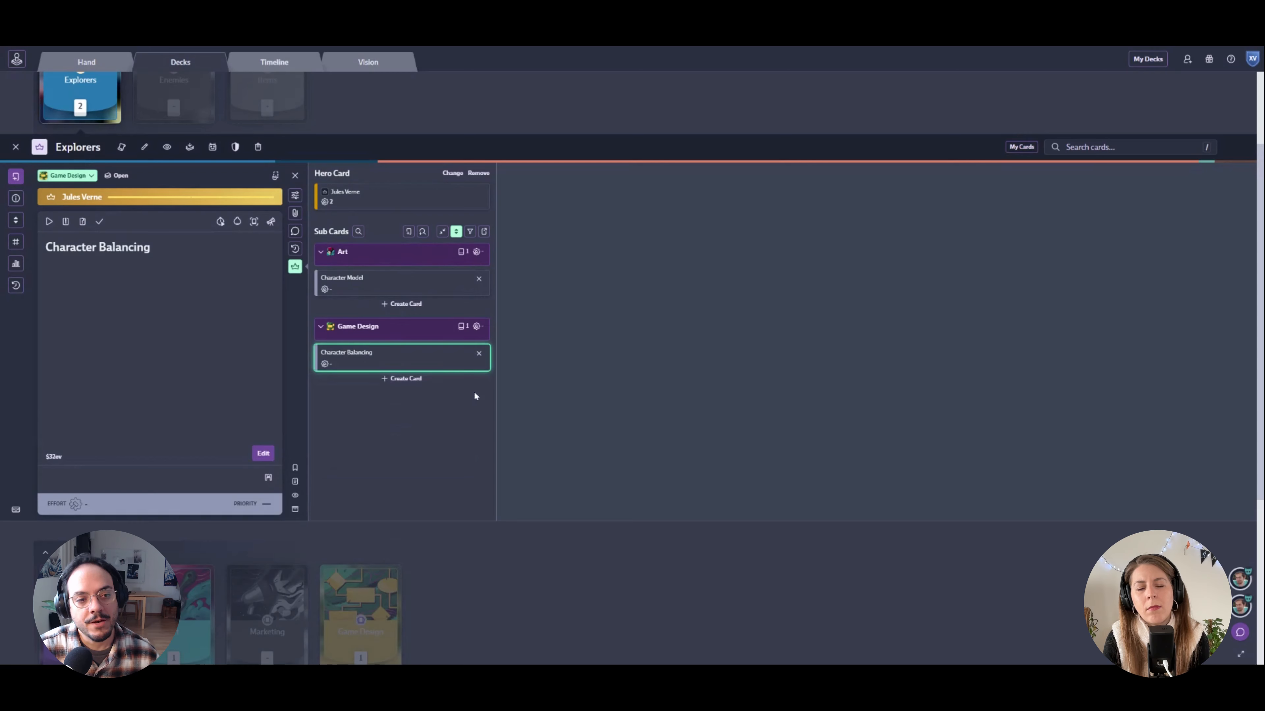
Step: Return to the Explorers deck's cards and preview the sub cards of the Jules Verne card
scroll(149, 159, up, 1)
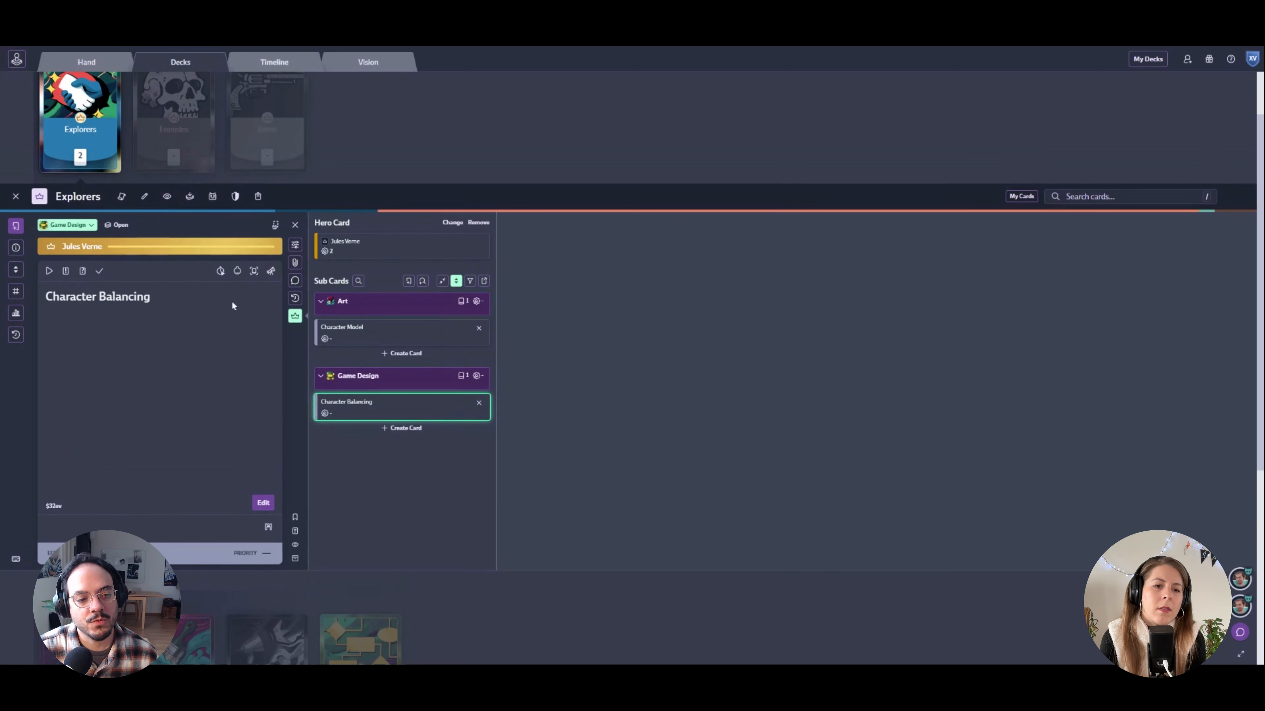
click(294, 315)
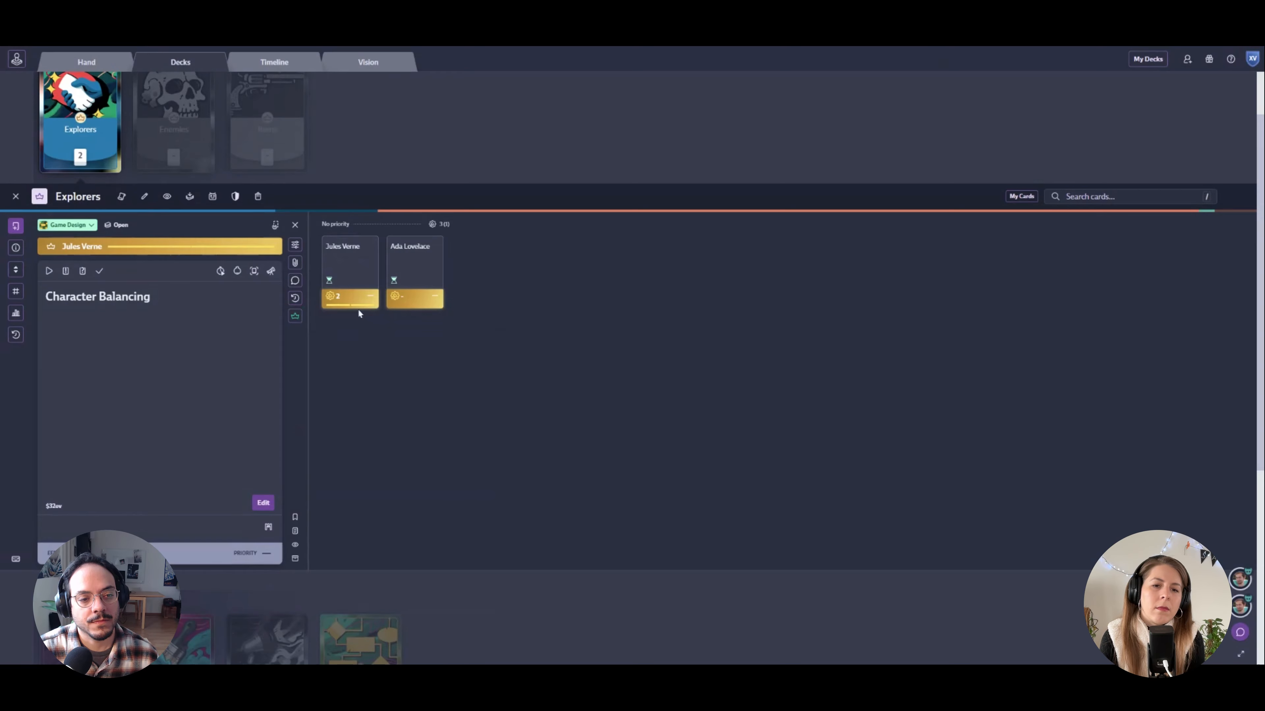
mouse_move(353, 308)
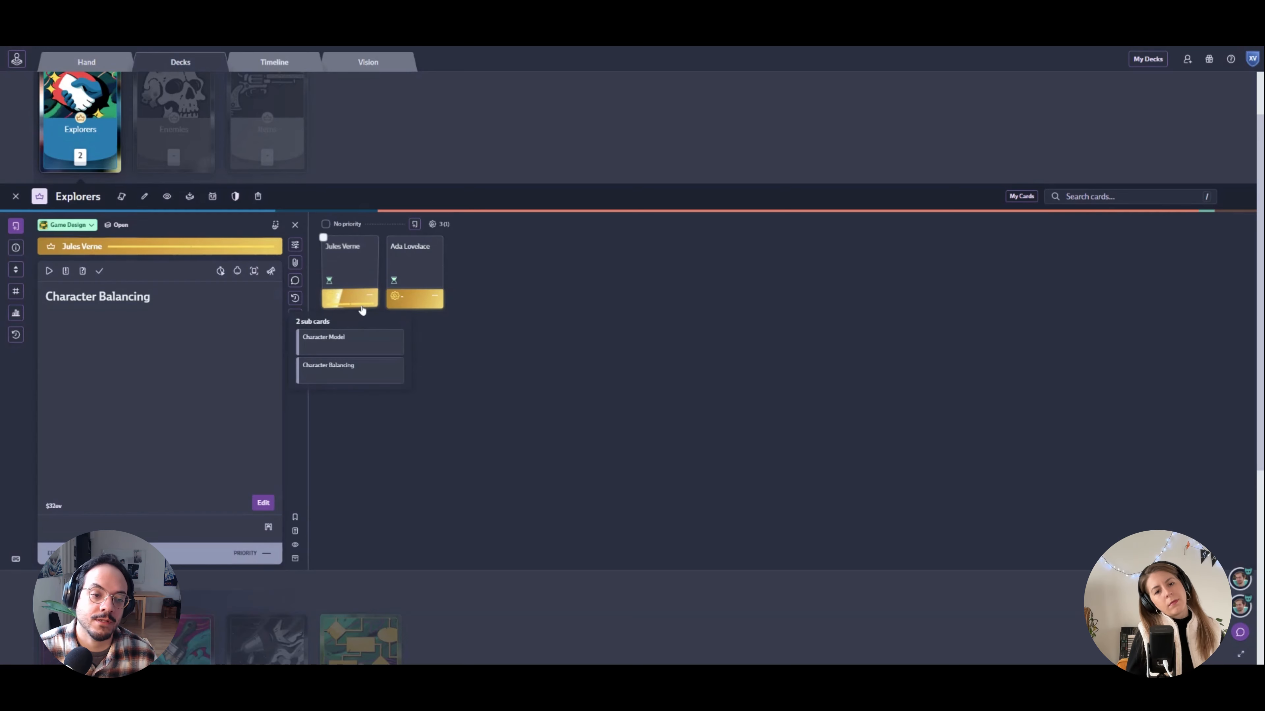
Step: Reopen the Jules Verne sub cards, switch them to Manual order and try to reorder them
click(295, 316)
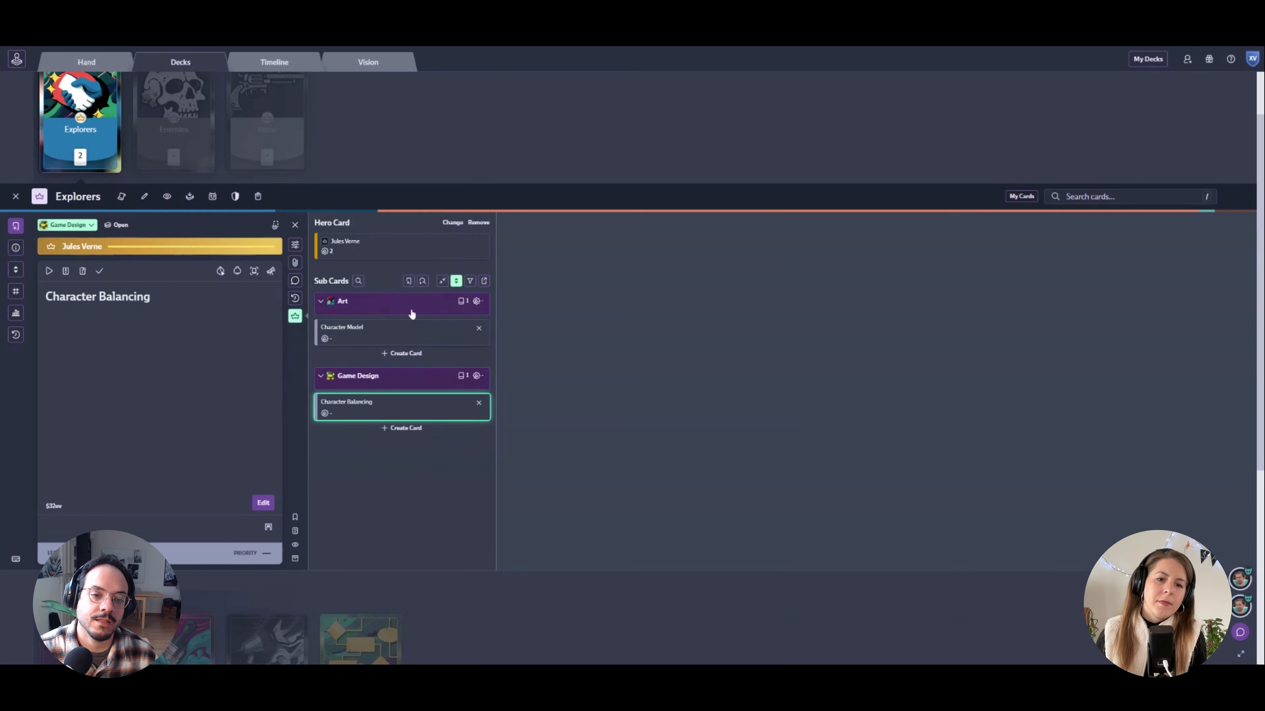
click(456, 281)
click(451, 297)
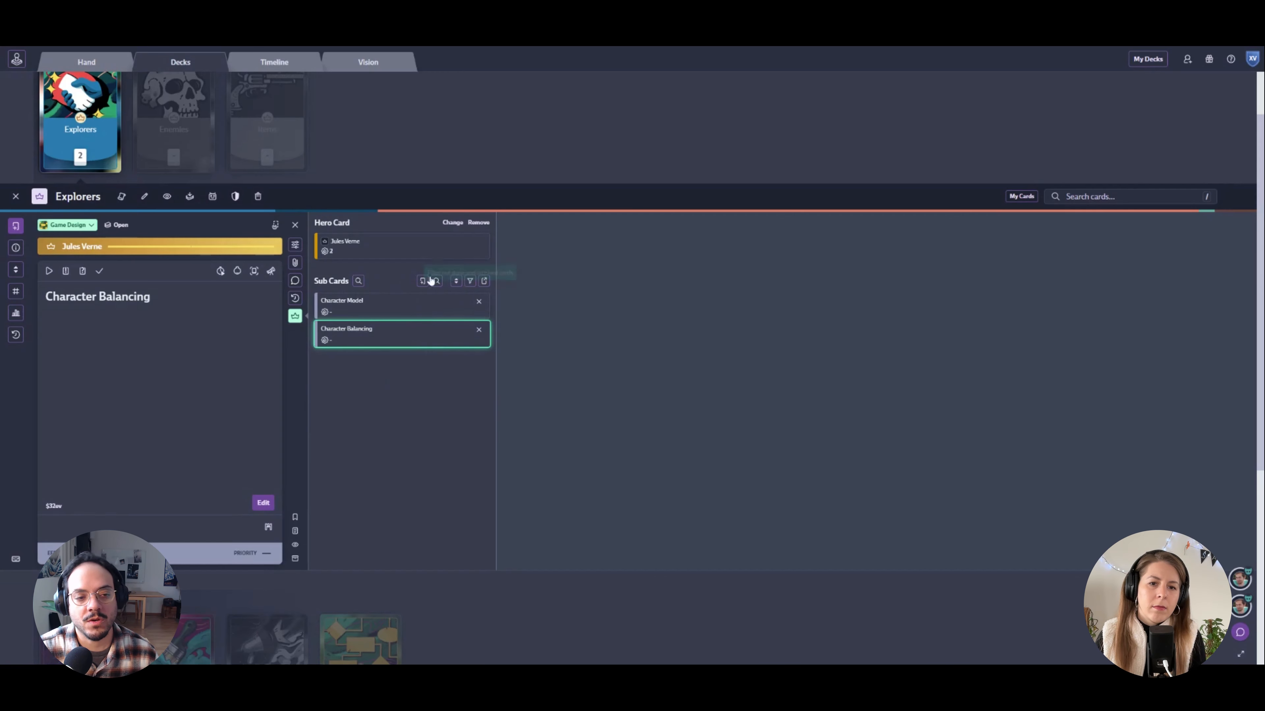
mouse_move(404, 303)
mouse_down()
mouse_move(406, 345)
mouse_move(406, 317)
mouse_up()
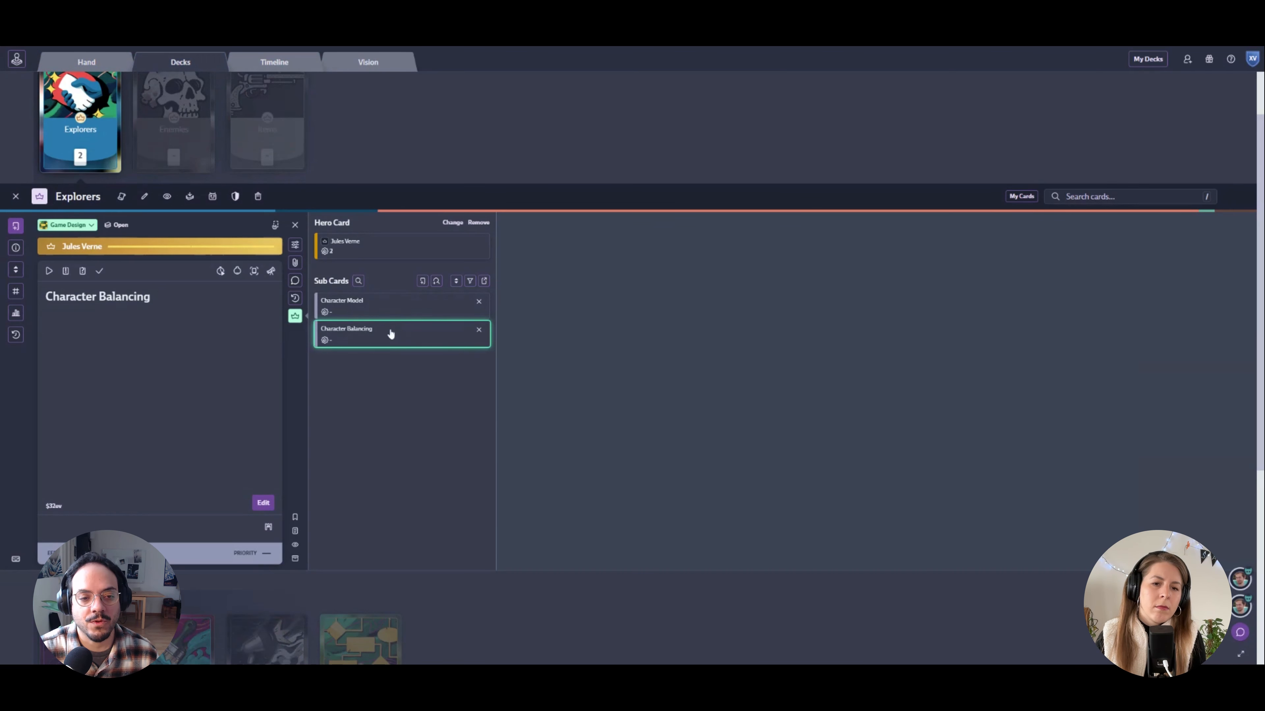
Step: Group the Jules Verne sub cards by Priority and switch the grouping back to Deck
click(455, 281)
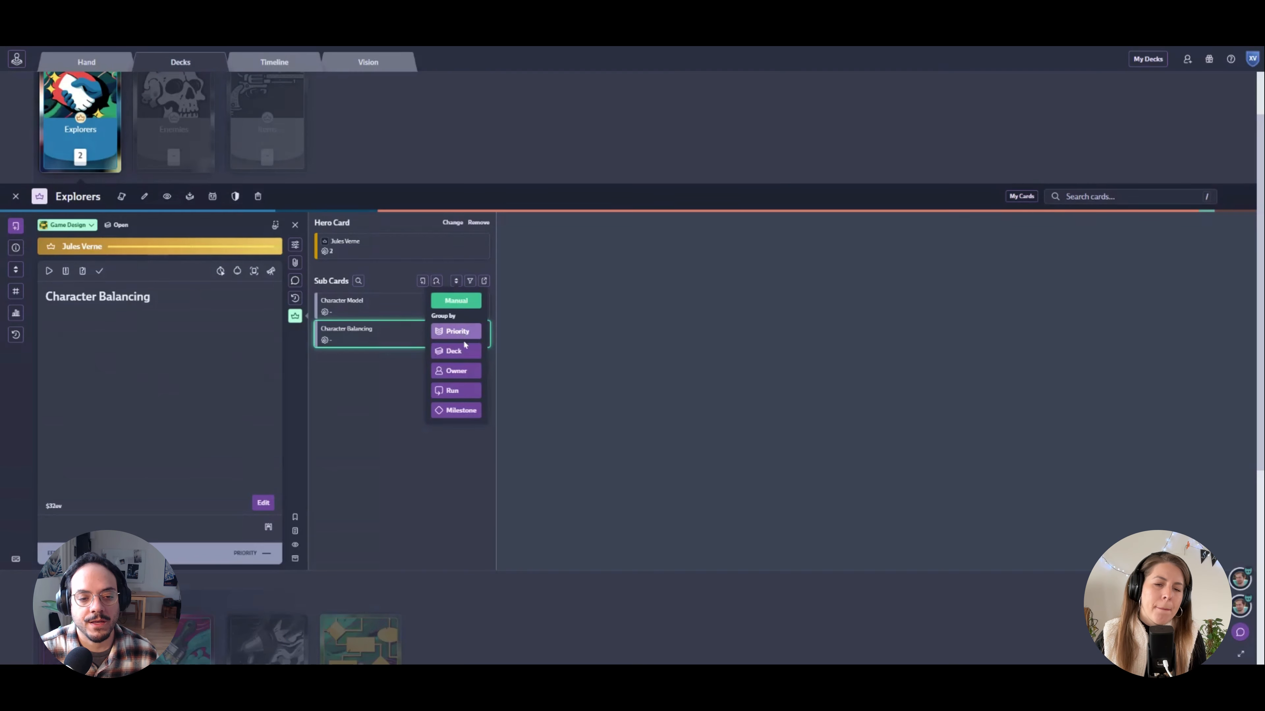
click(459, 331)
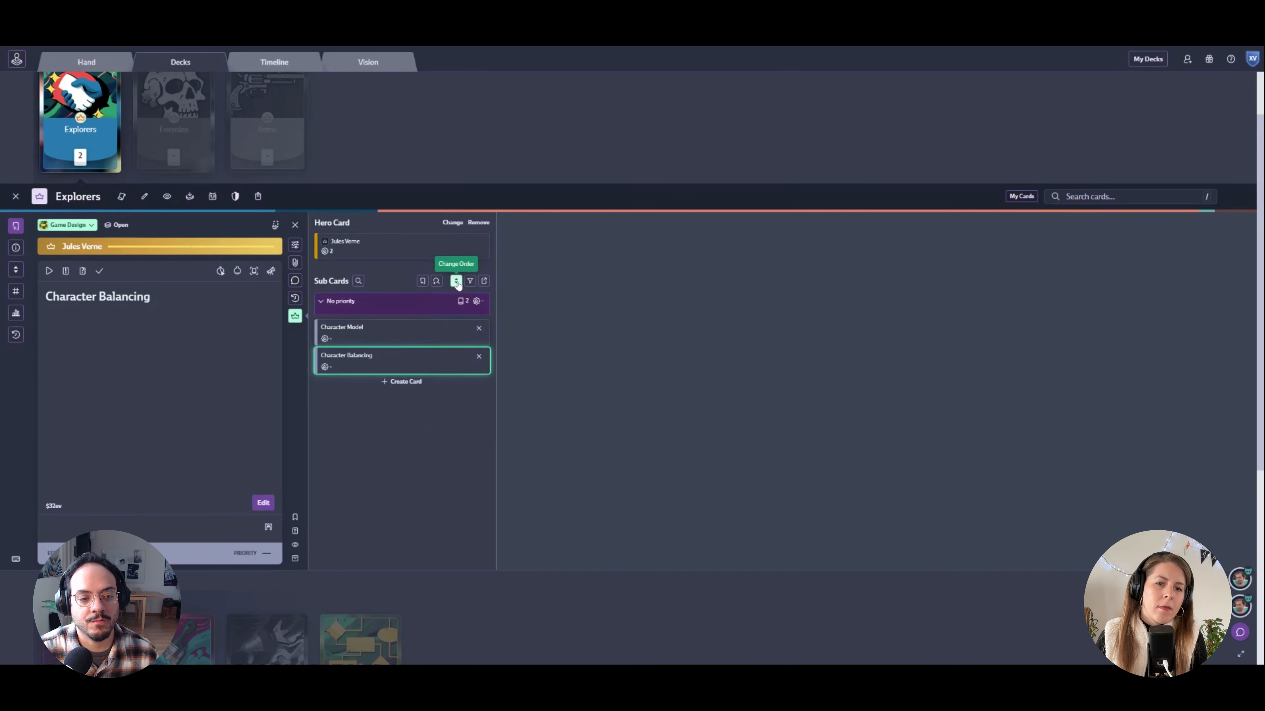
click(456, 281)
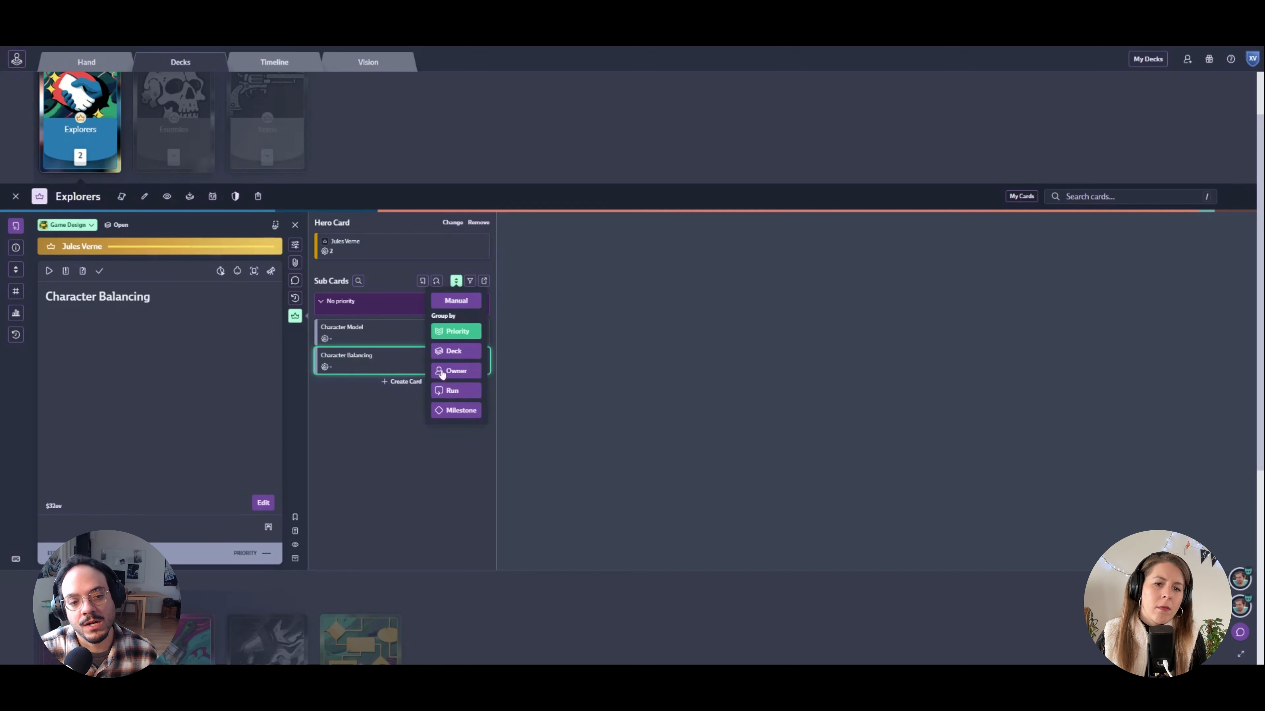
click(456, 354)
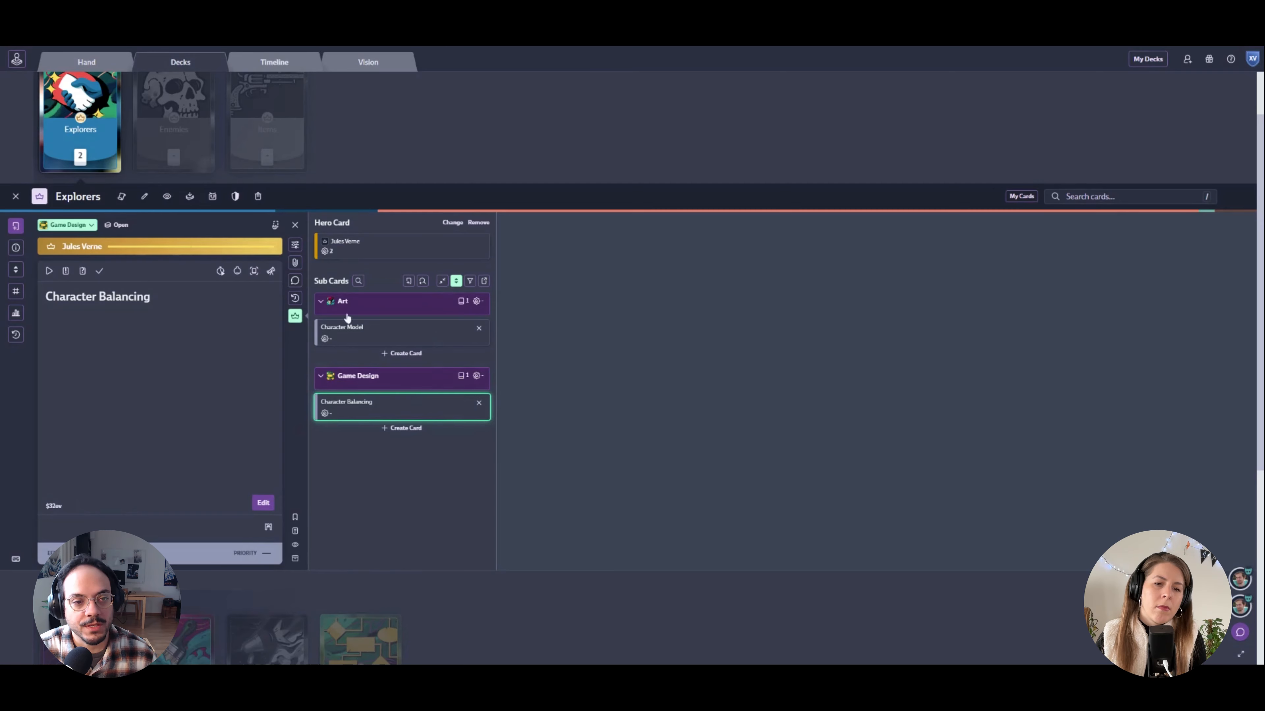
Step: View the Character Model card in the Art deck and the contents of the Game Design deck
click(15, 196)
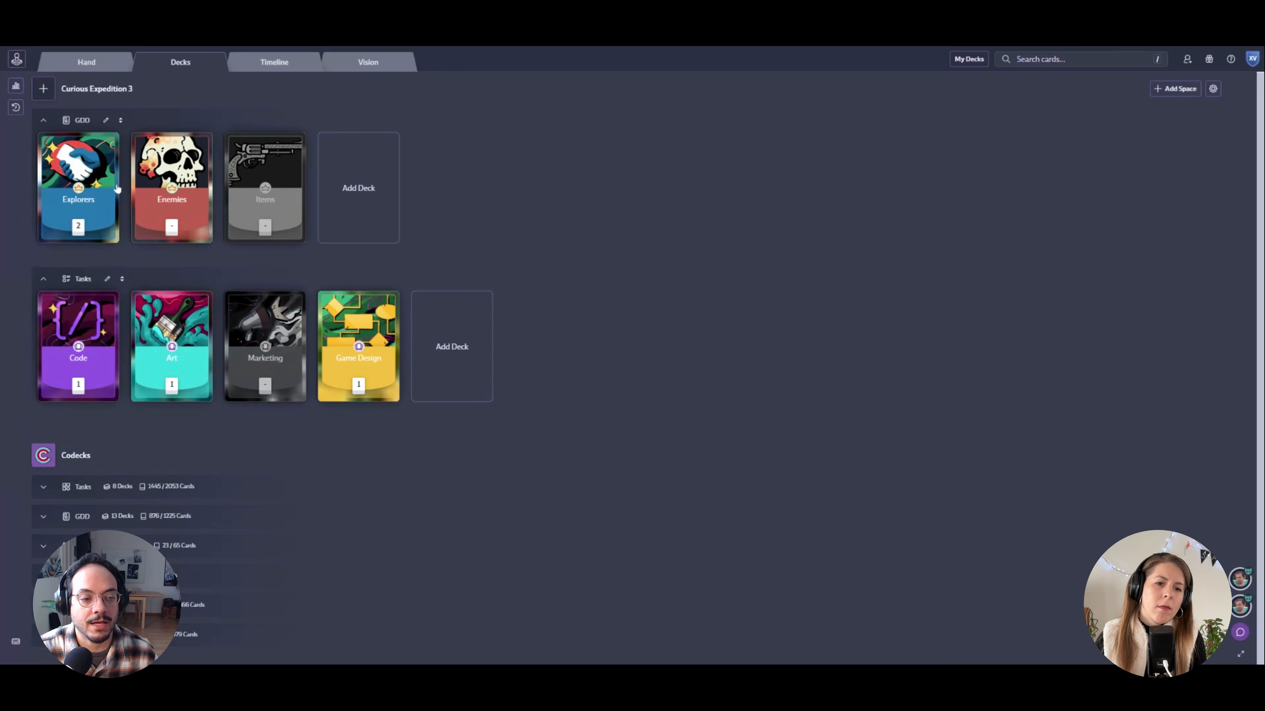
click(200, 345)
click(384, 285)
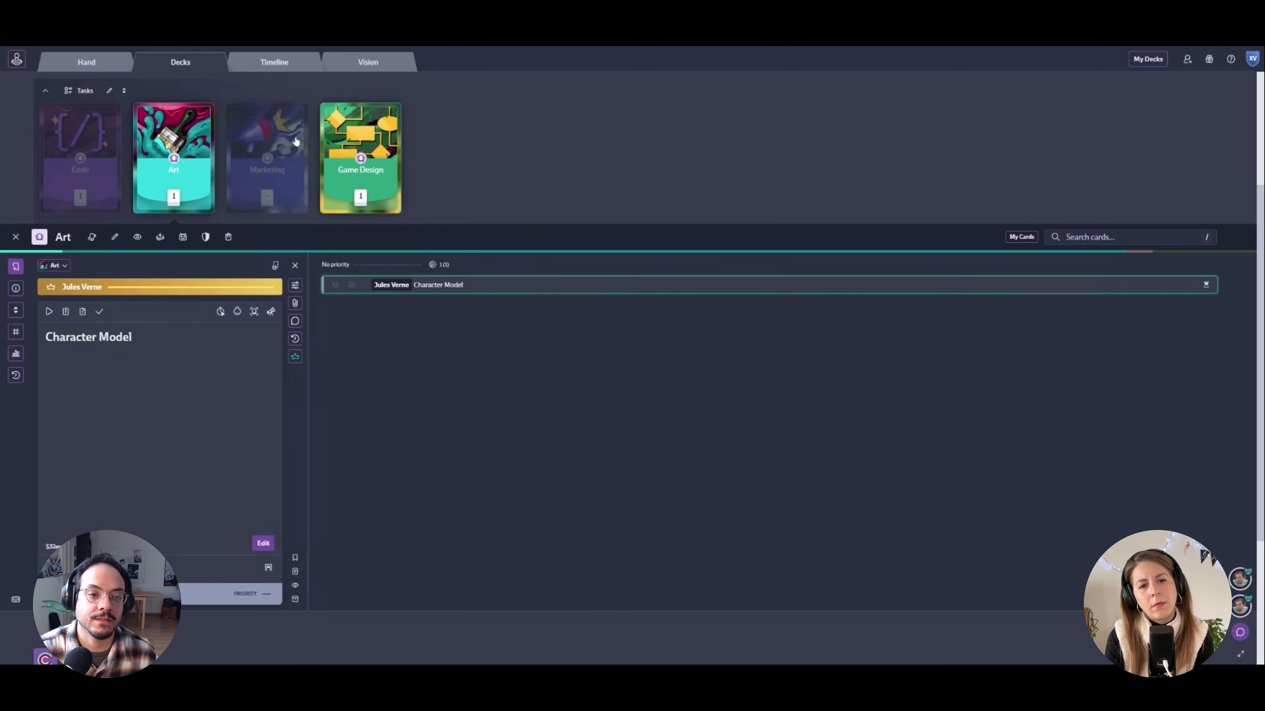
click(359, 150)
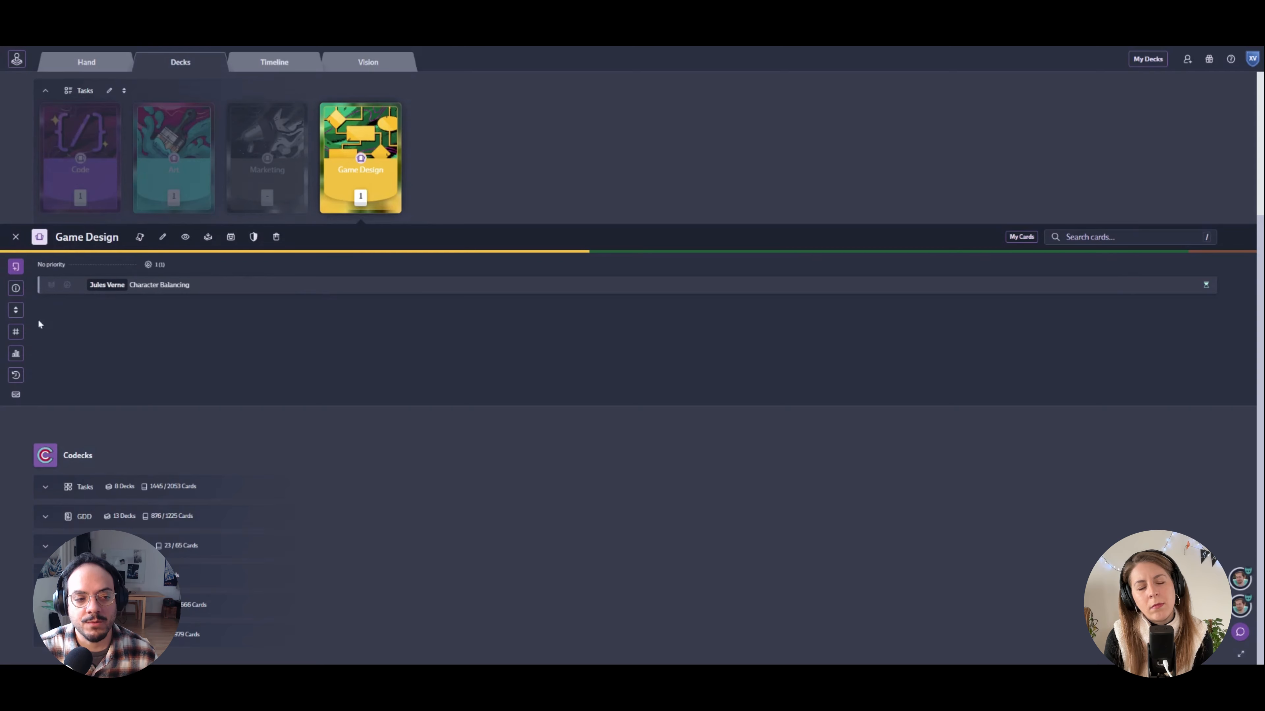
Step: Toggle the Table display of the Game Design deck off and on, and return to the deck overview
click(15, 310)
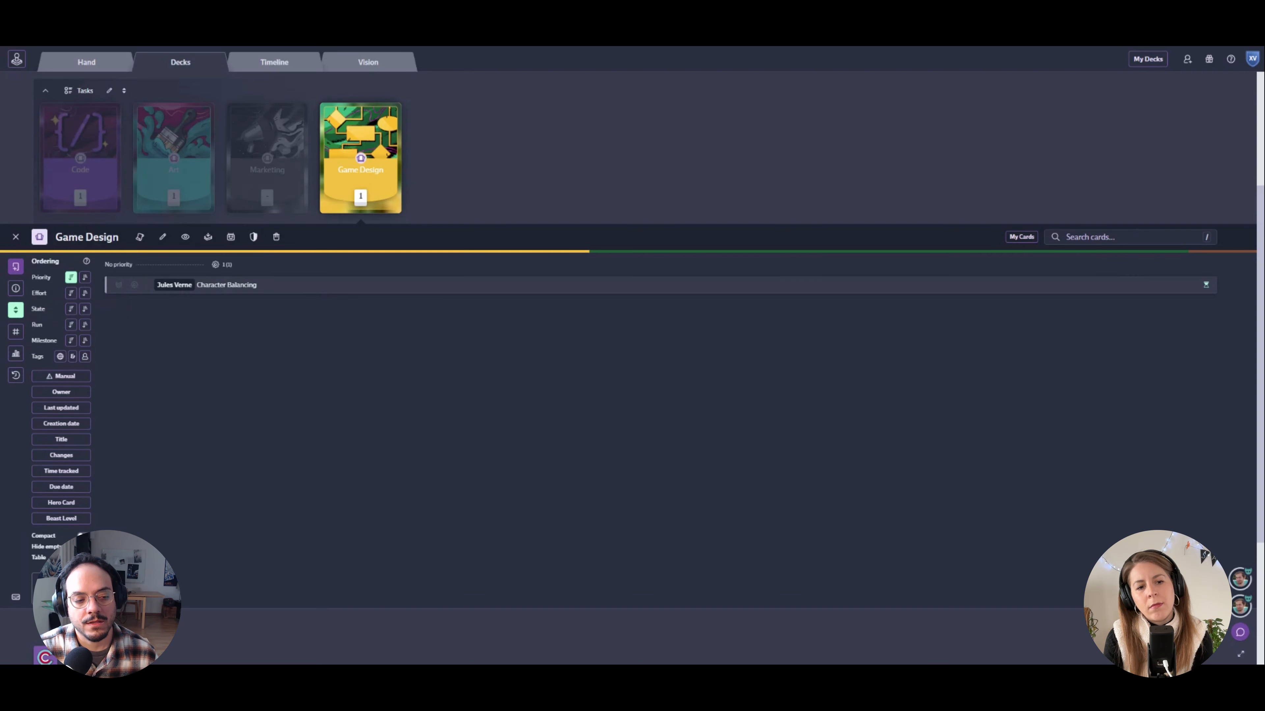
click(84, 557)
click(84, 558)
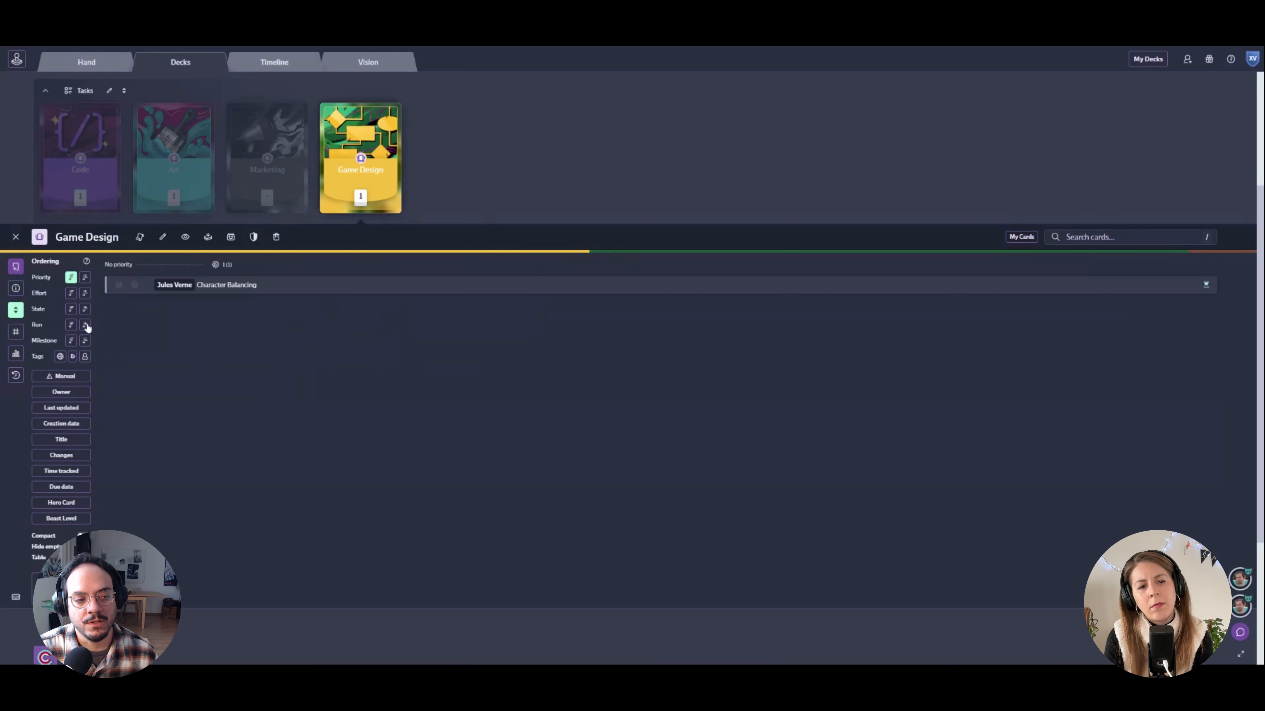
click(15, 311)
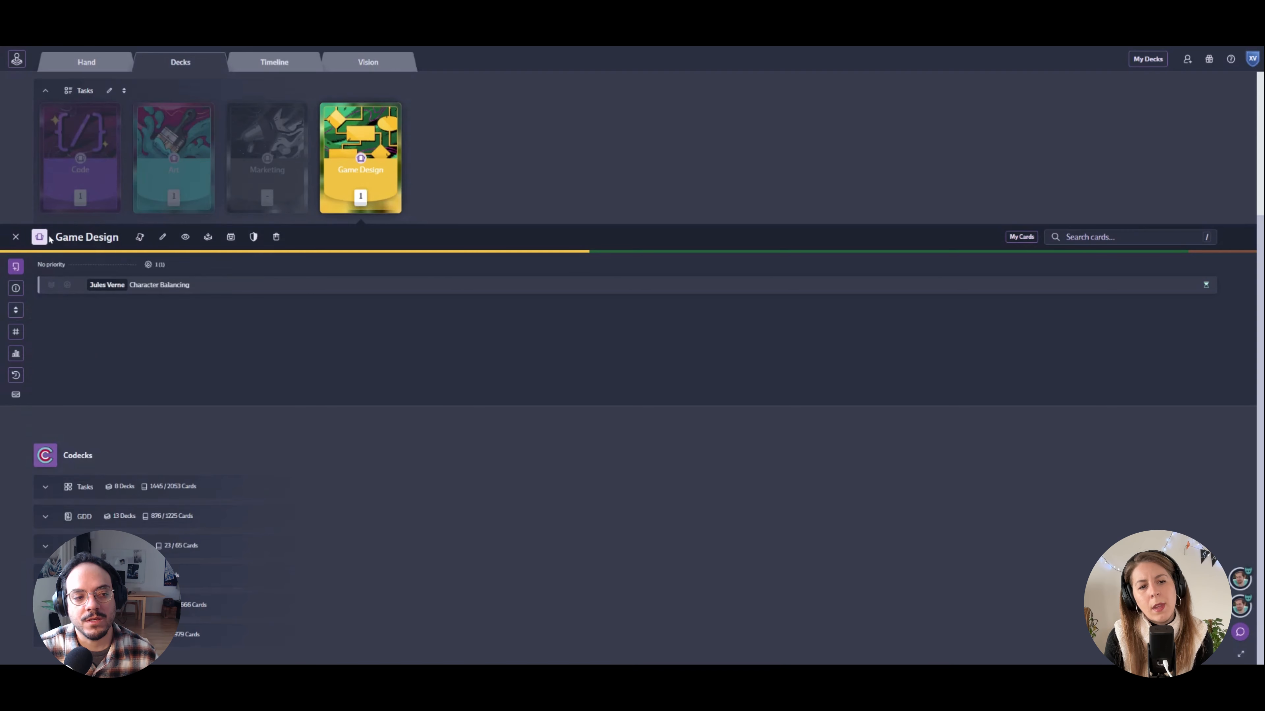
mouse_move(45, 240)
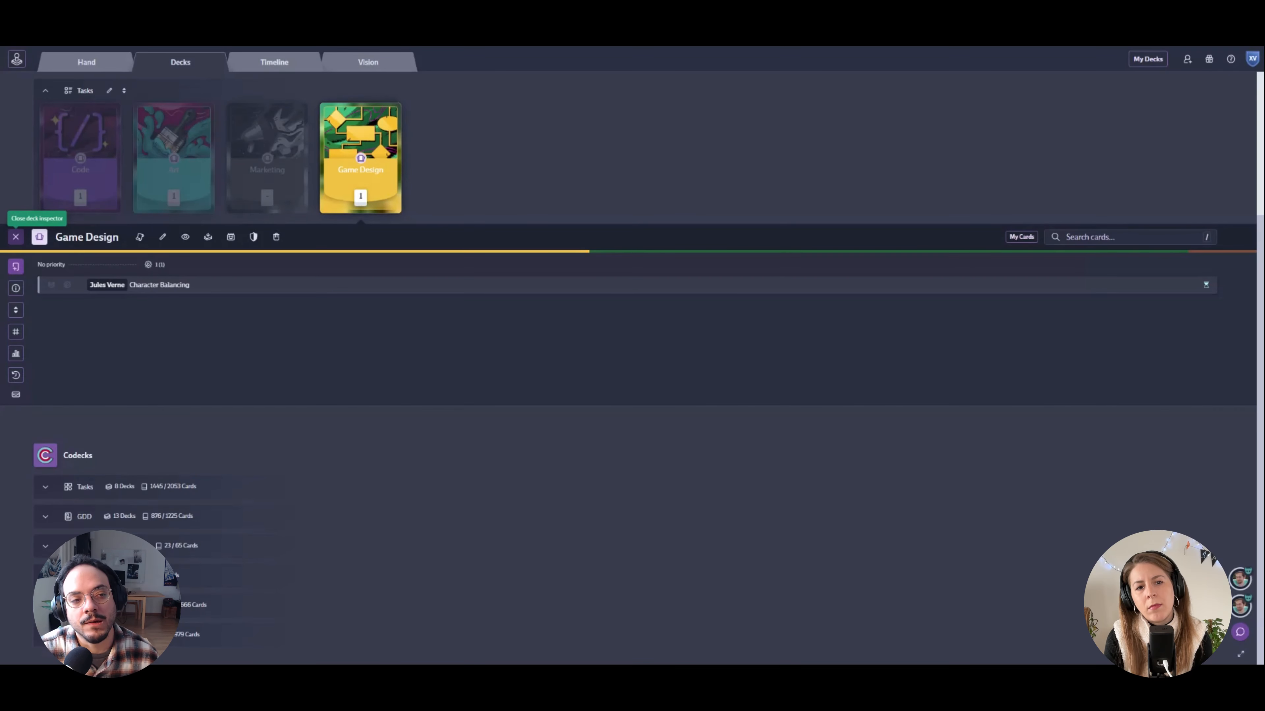
click(16, 237)
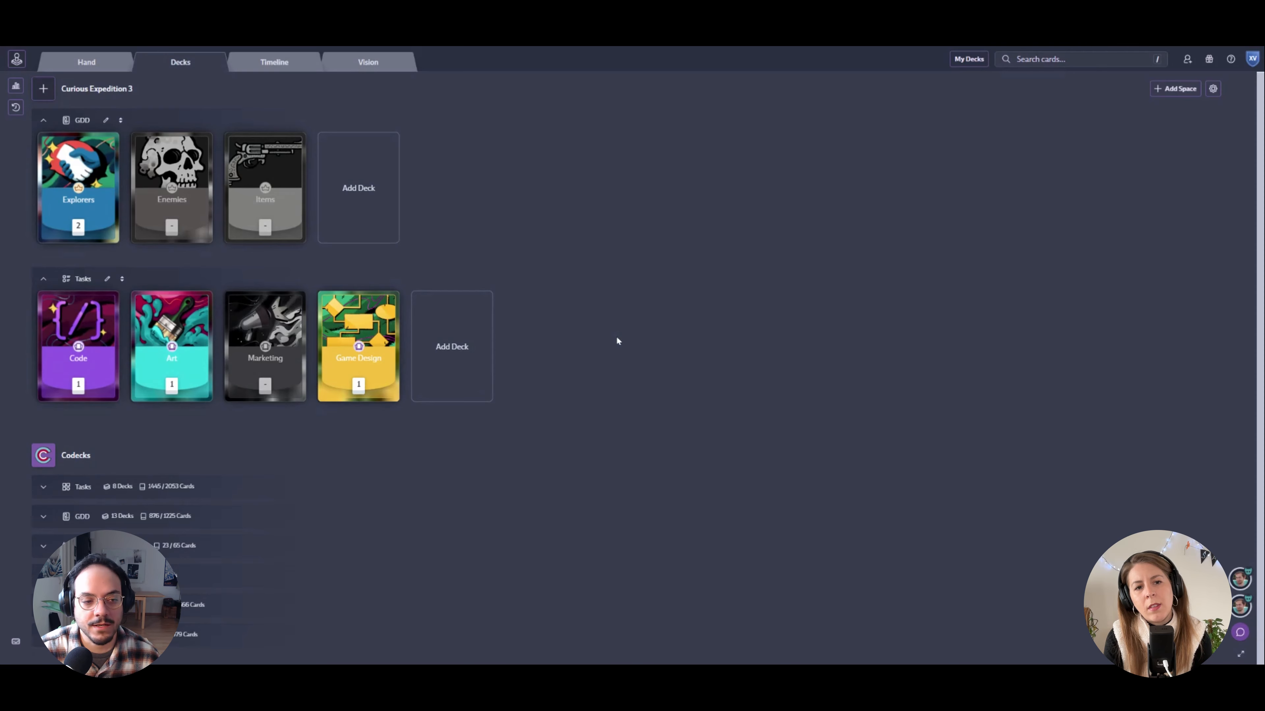
Step: Add a card titled Write Background Story to the Game Design deck
click(378, 333)
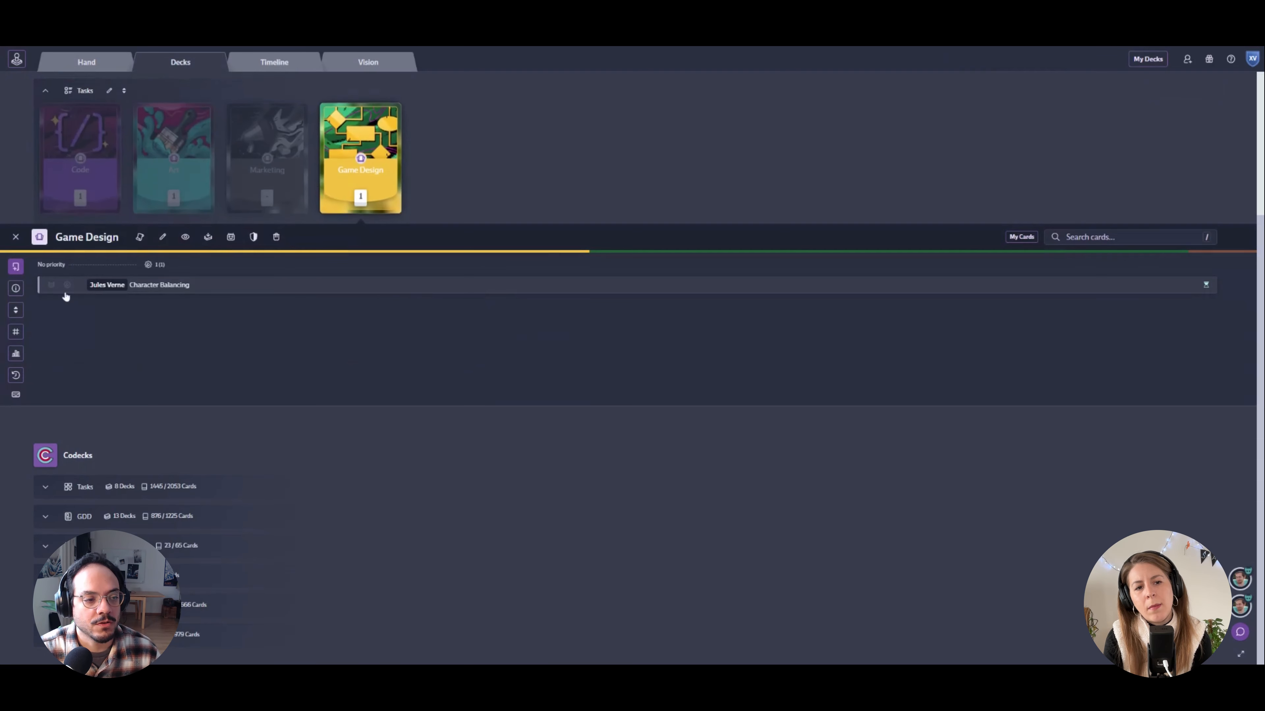
click(16, 267)
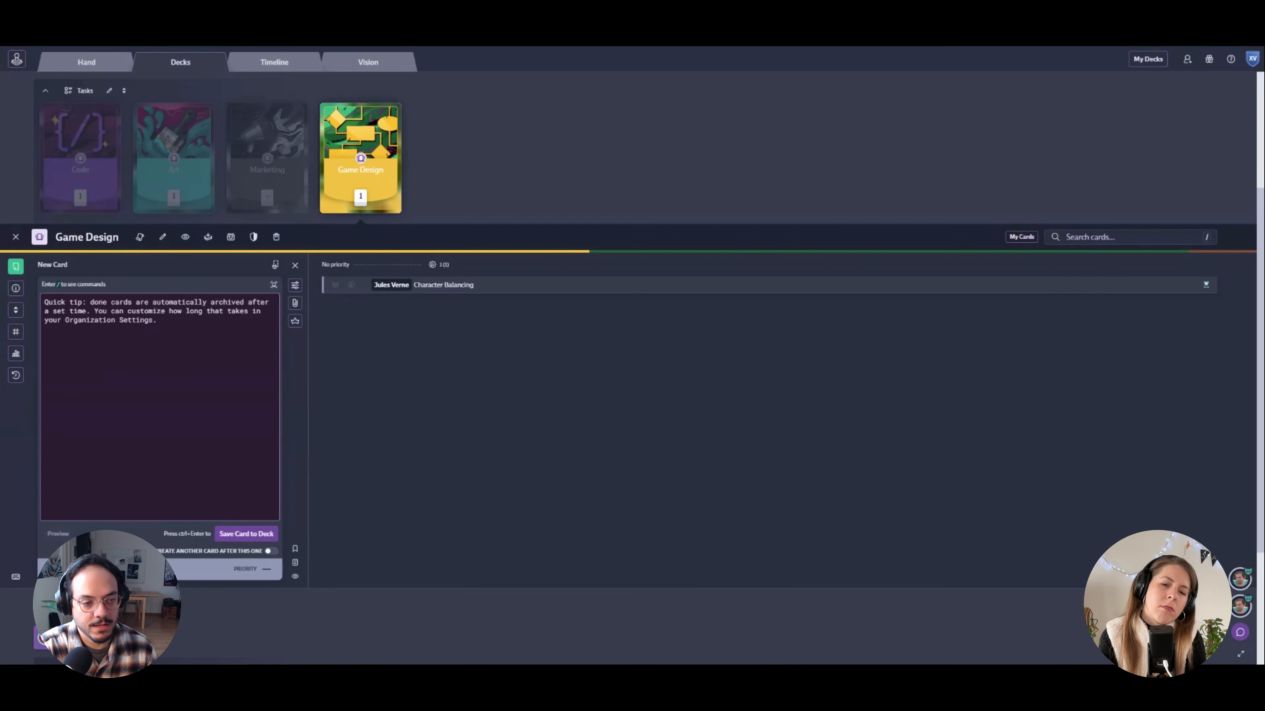
text(Write Bac)
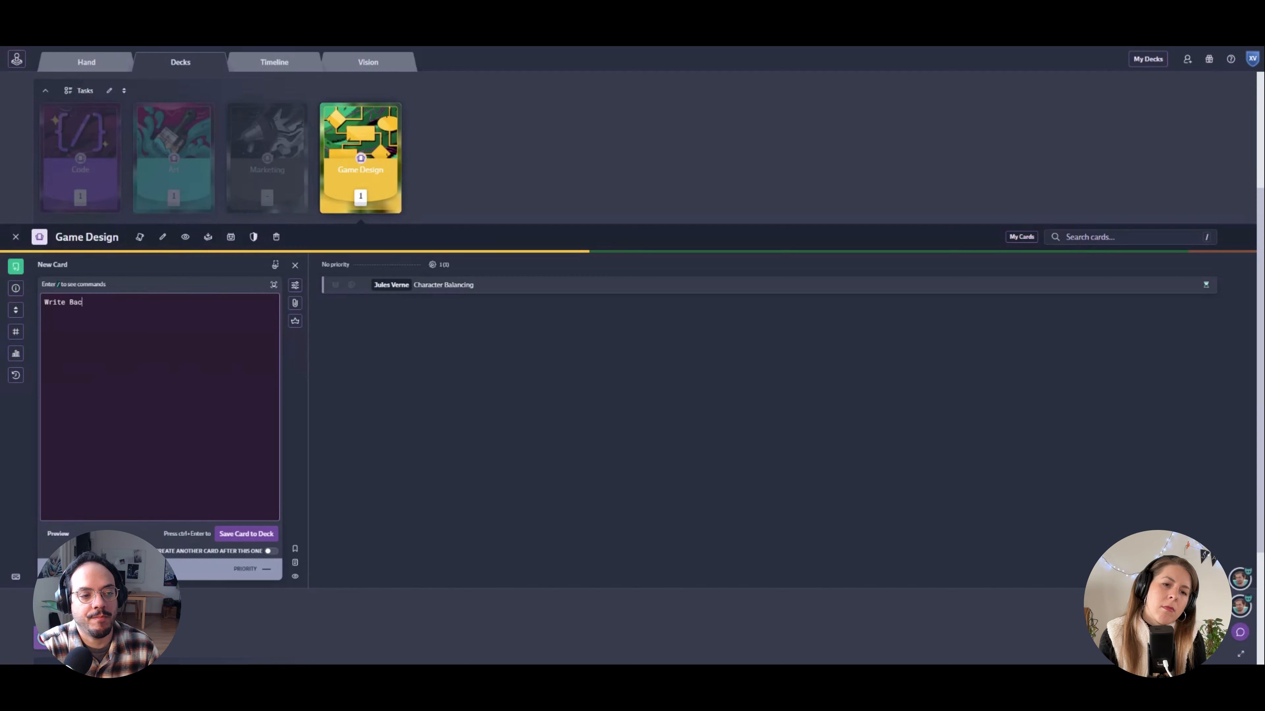
text(kgrund S)
key(BackSpace)
key(BackSpace)
key(BackSpace)
key(BackSpace)
key(BackSpace)
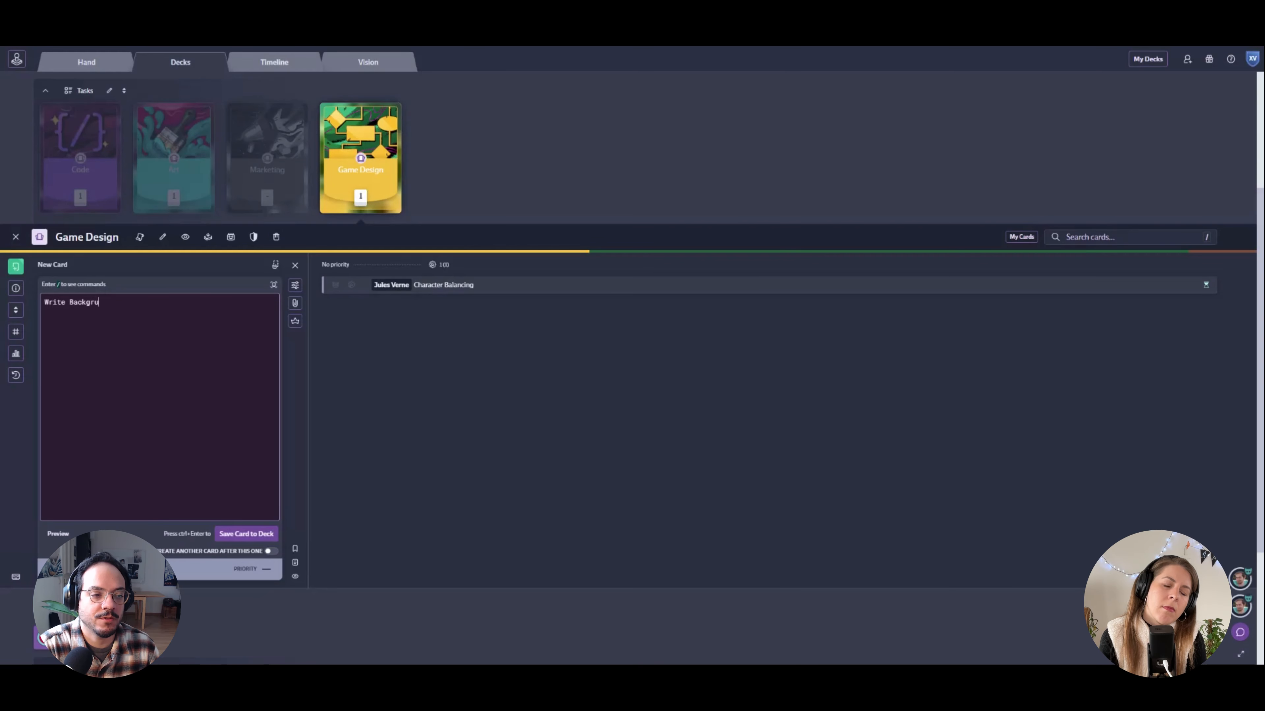
text(ound Storz)
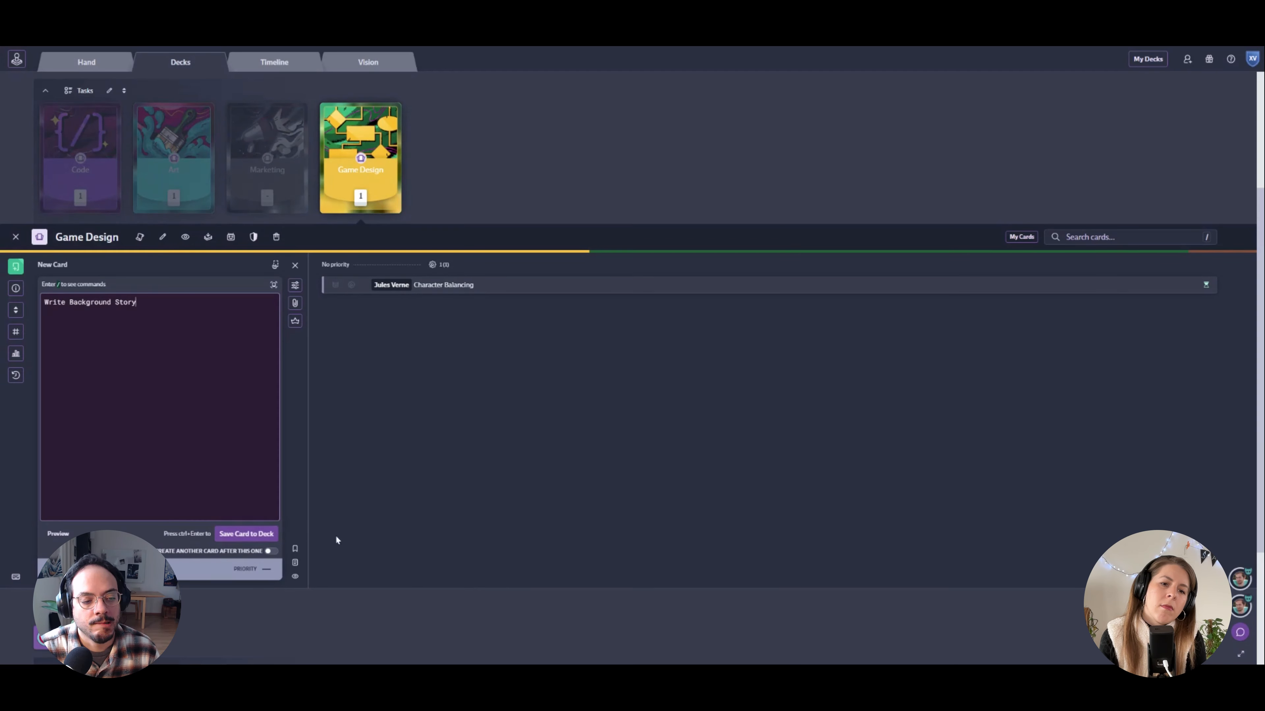
click(247, 534)
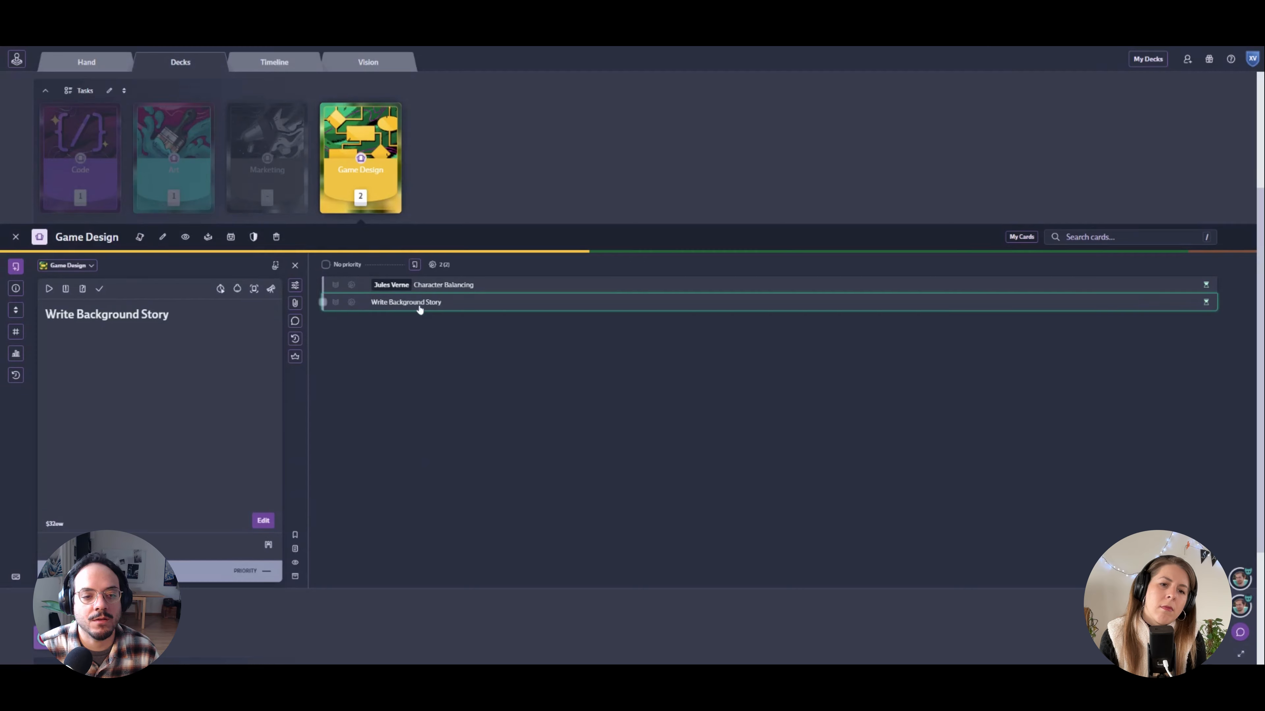
Step: Assign Jules Verne as the hero card of the Write Background Story card and return to the deck overview
click(295, 357)
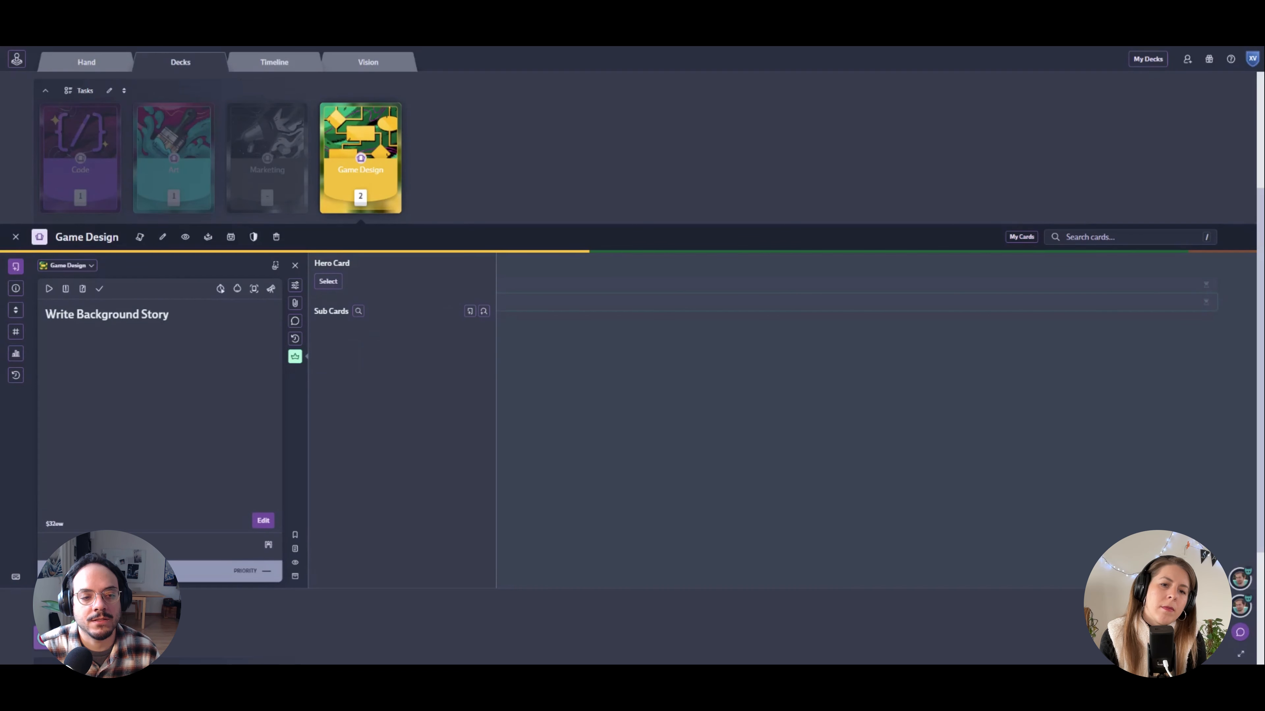
click(334, 284)
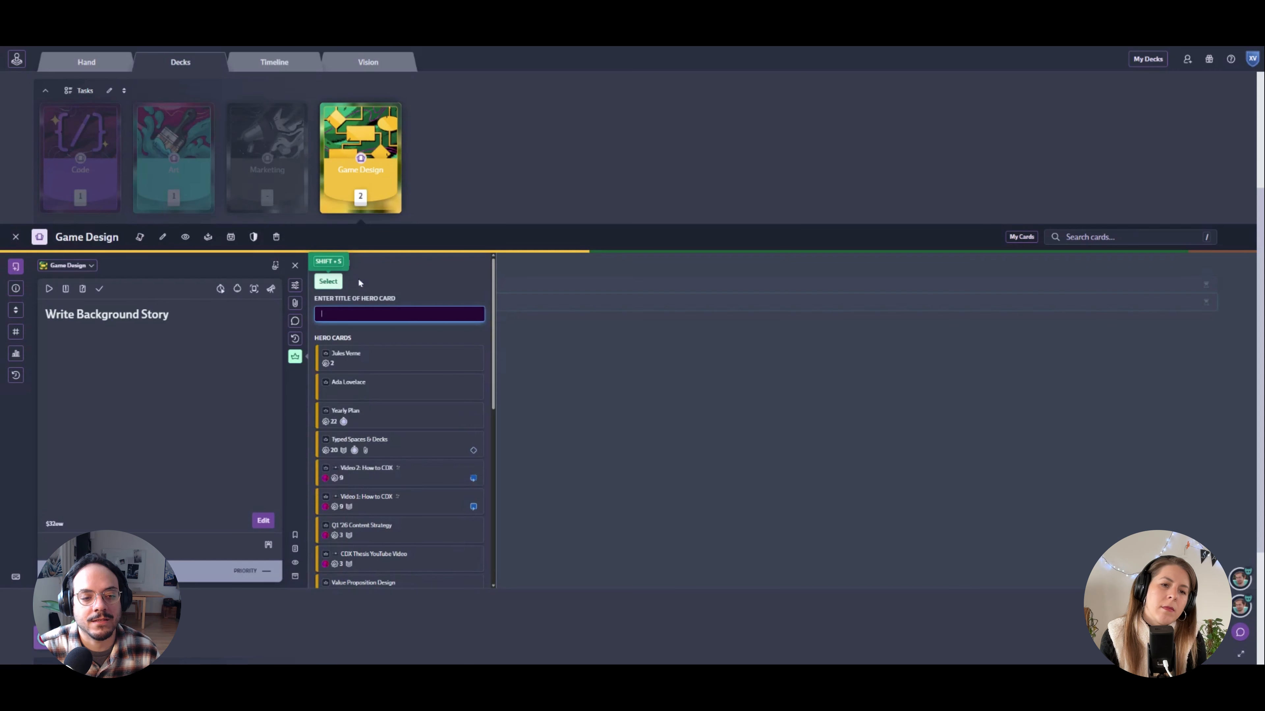
click(389, 357)
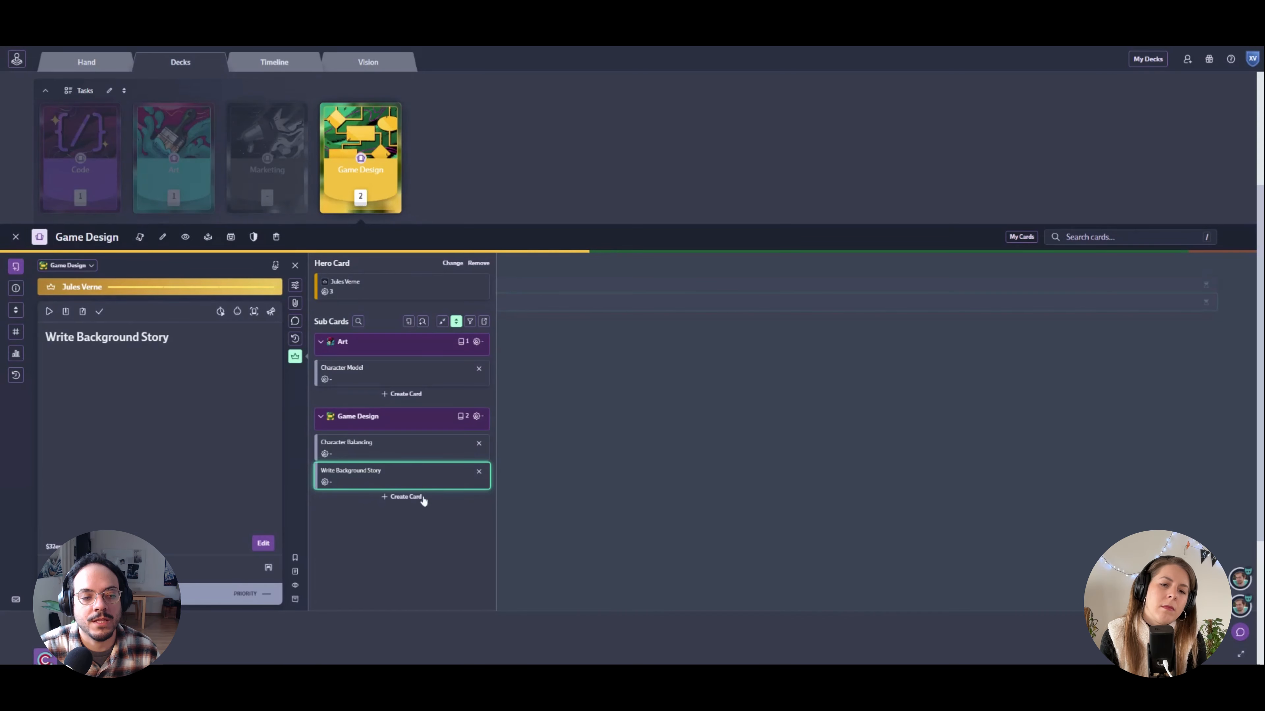
click(561, 362)
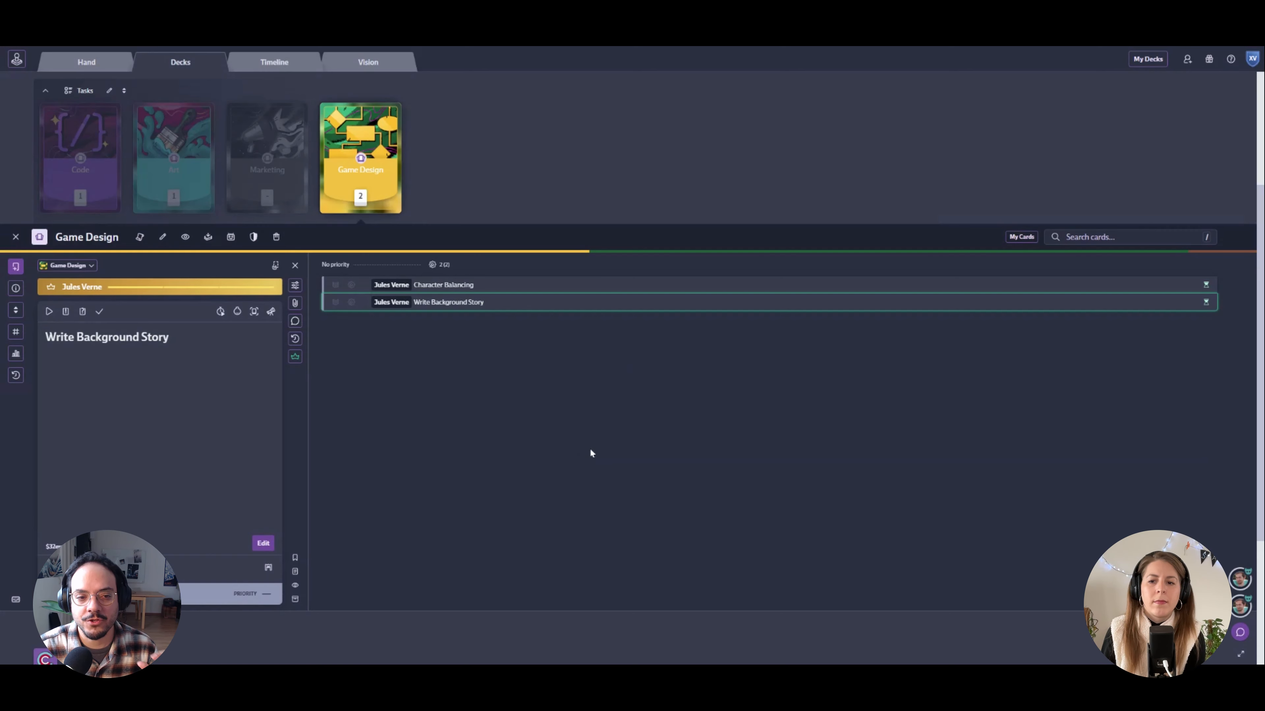
click(15, 237)
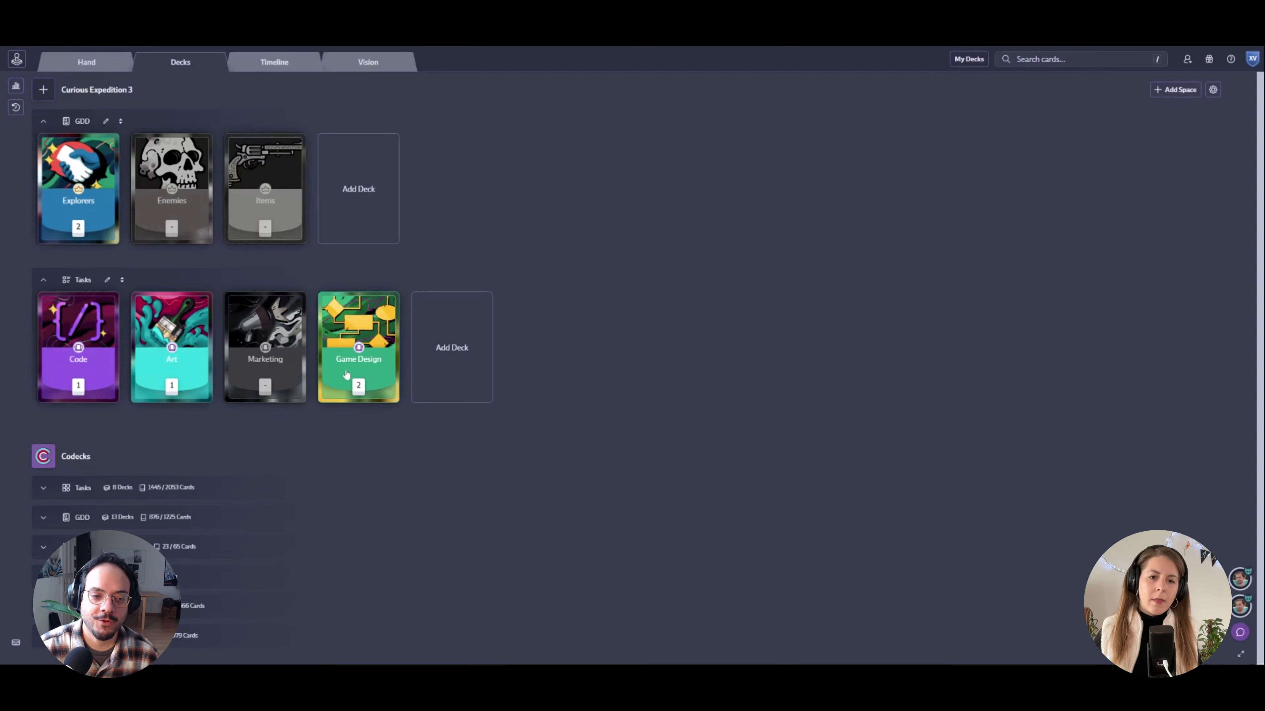
Step: View the cards in the Game Design deck and the Explorers deck, and return to the deck overview
click(351, 340)
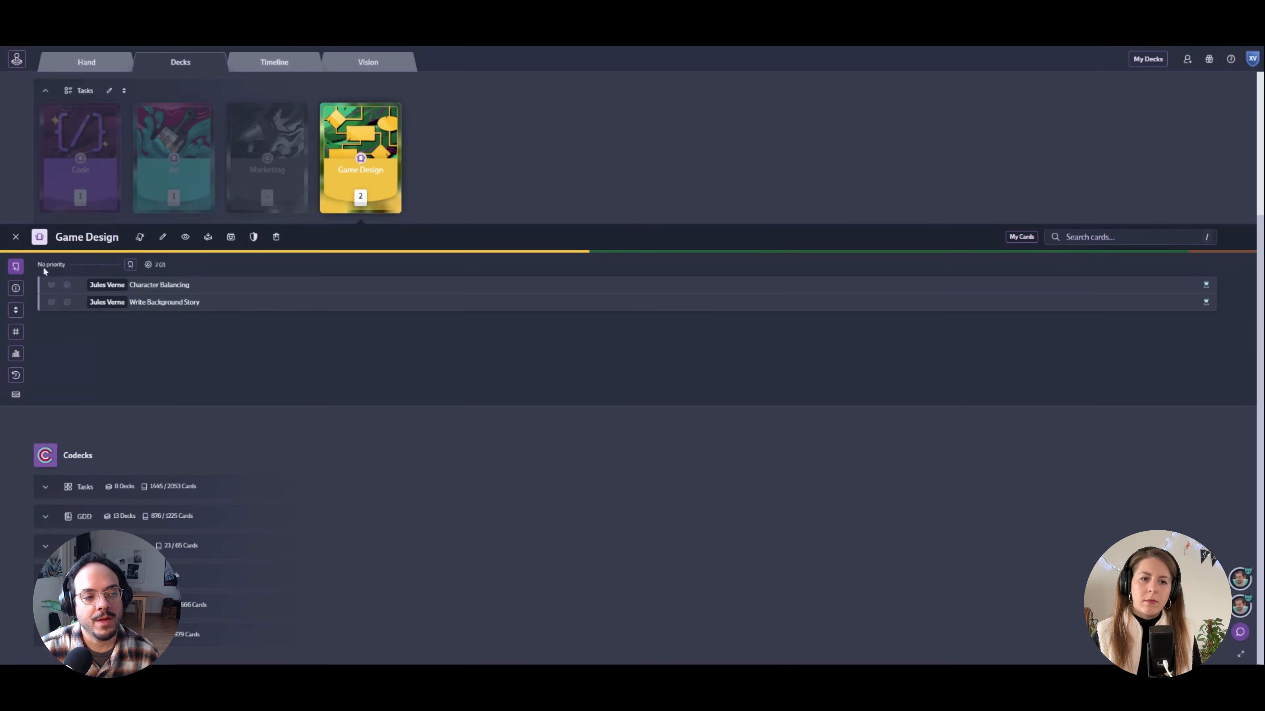
click(15, 236)
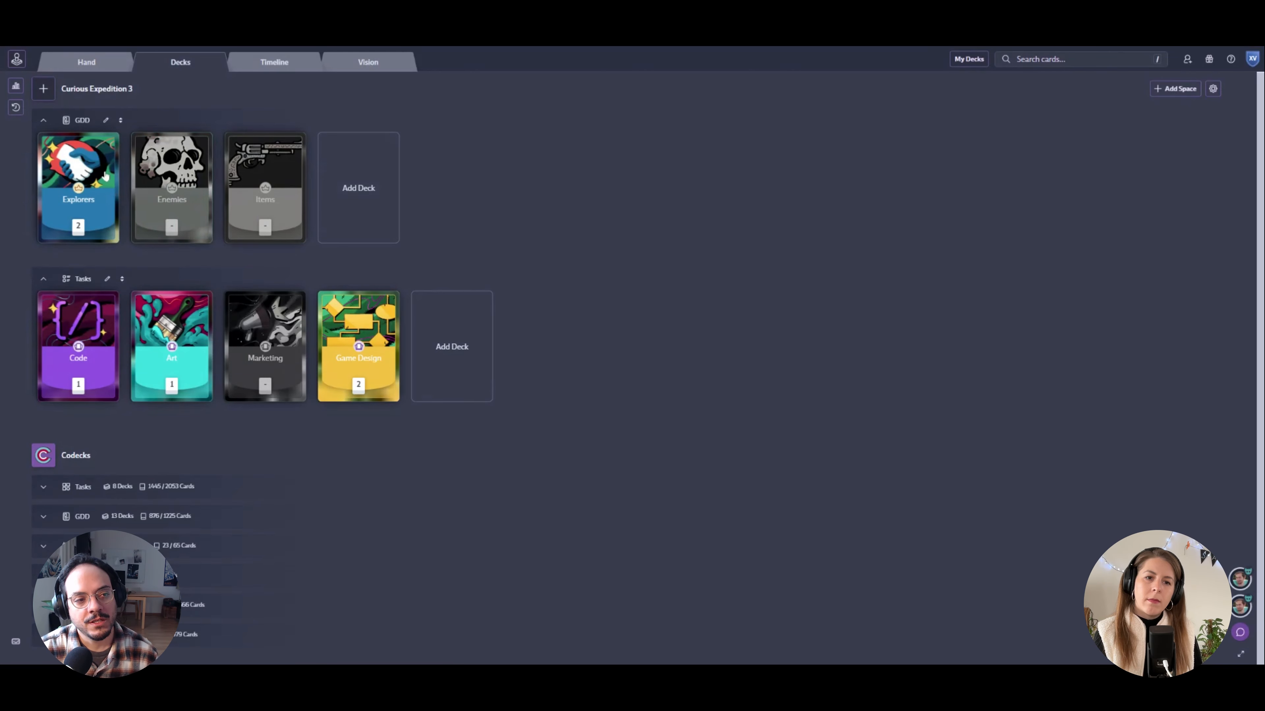
click(50, 223)
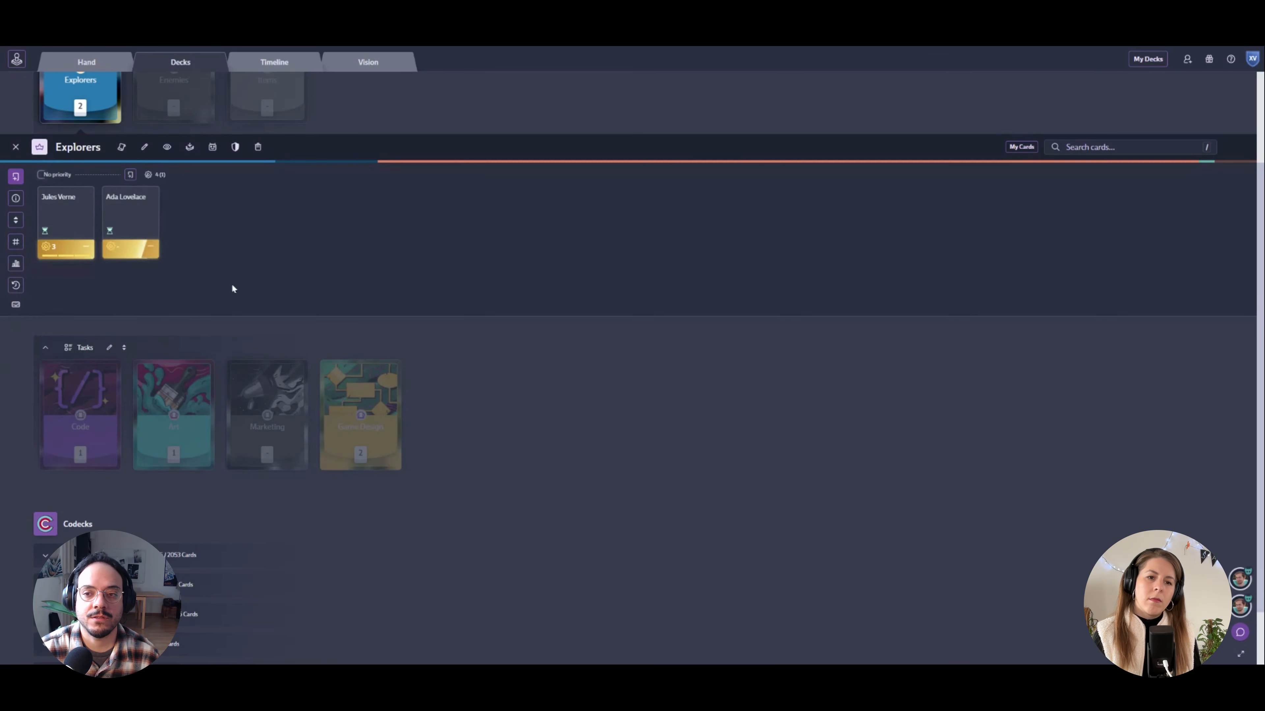
scroll(442, 291, up, 2)
click(15, 246)
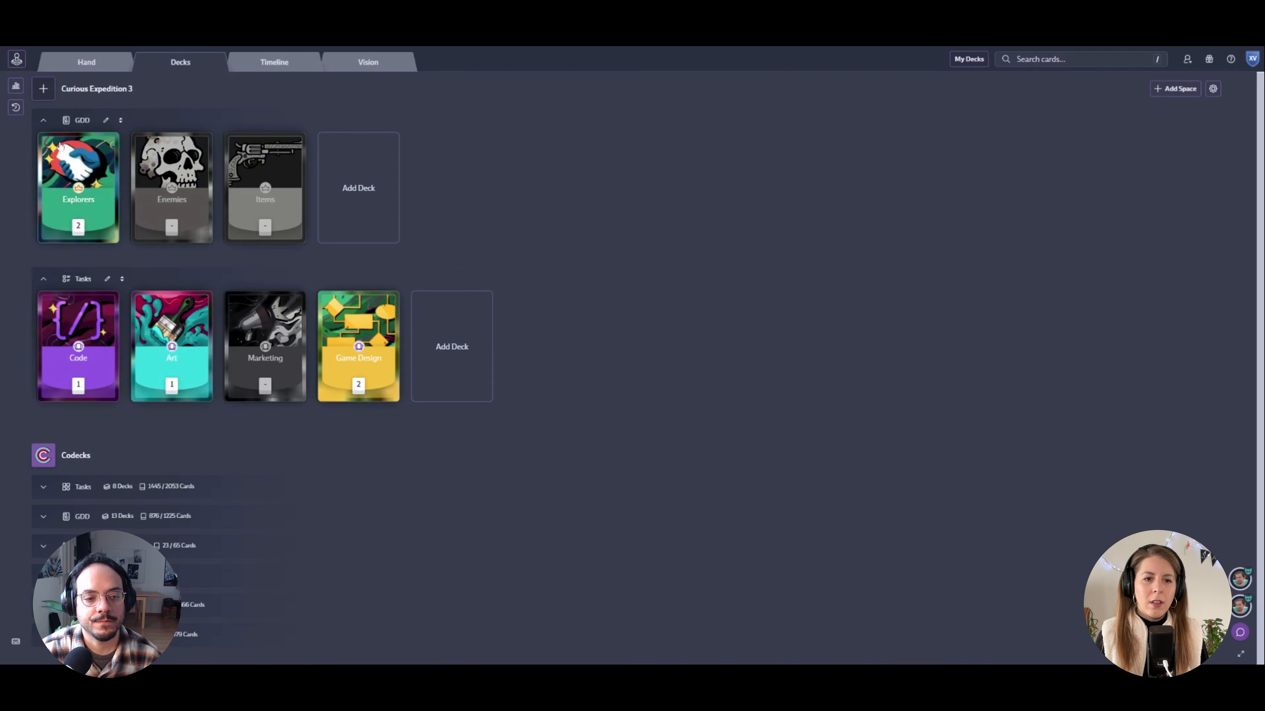
Step: Insert a checklist into the description of the Character Balancing card in the Game Design deck
click(366, 318)
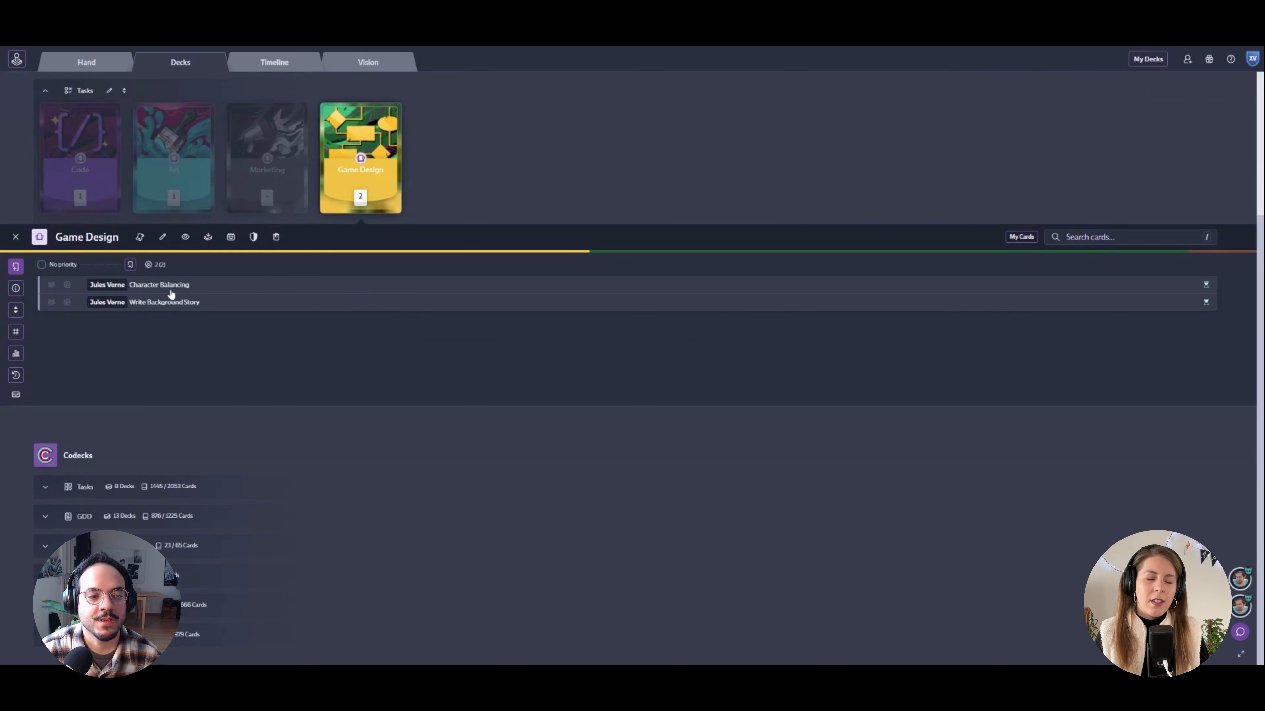
click(250, 290)
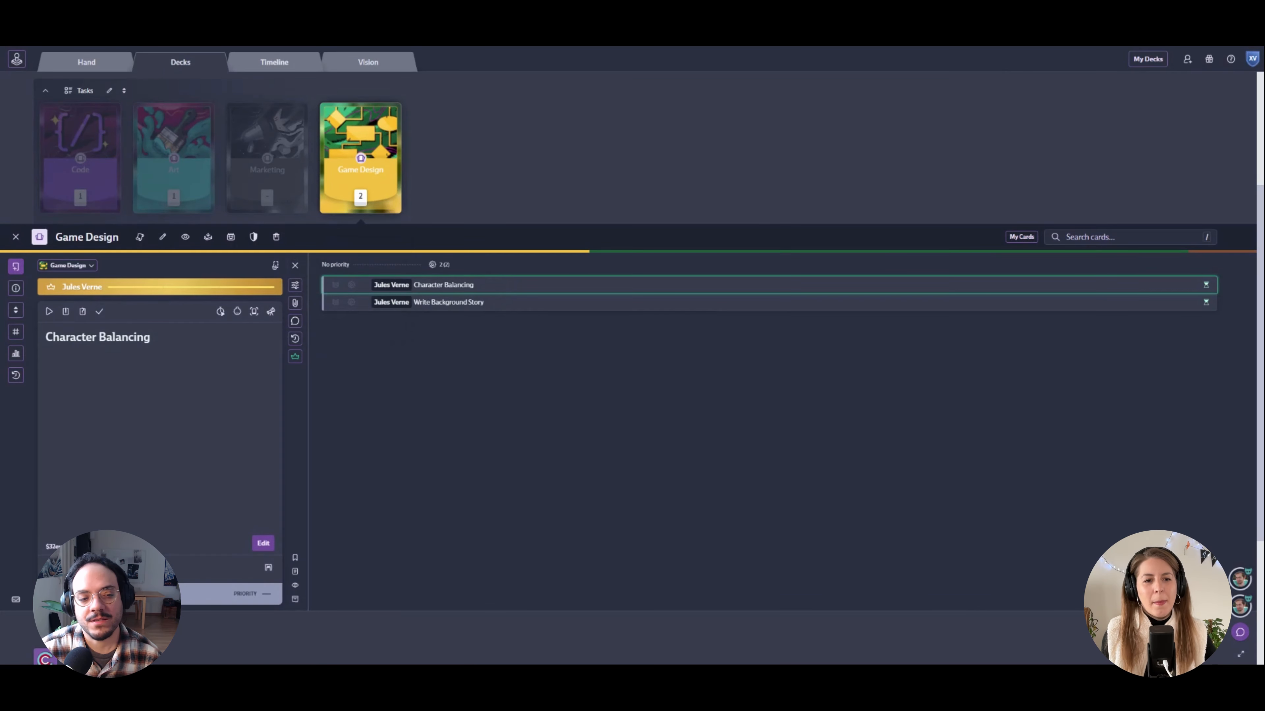
click(261, 543)
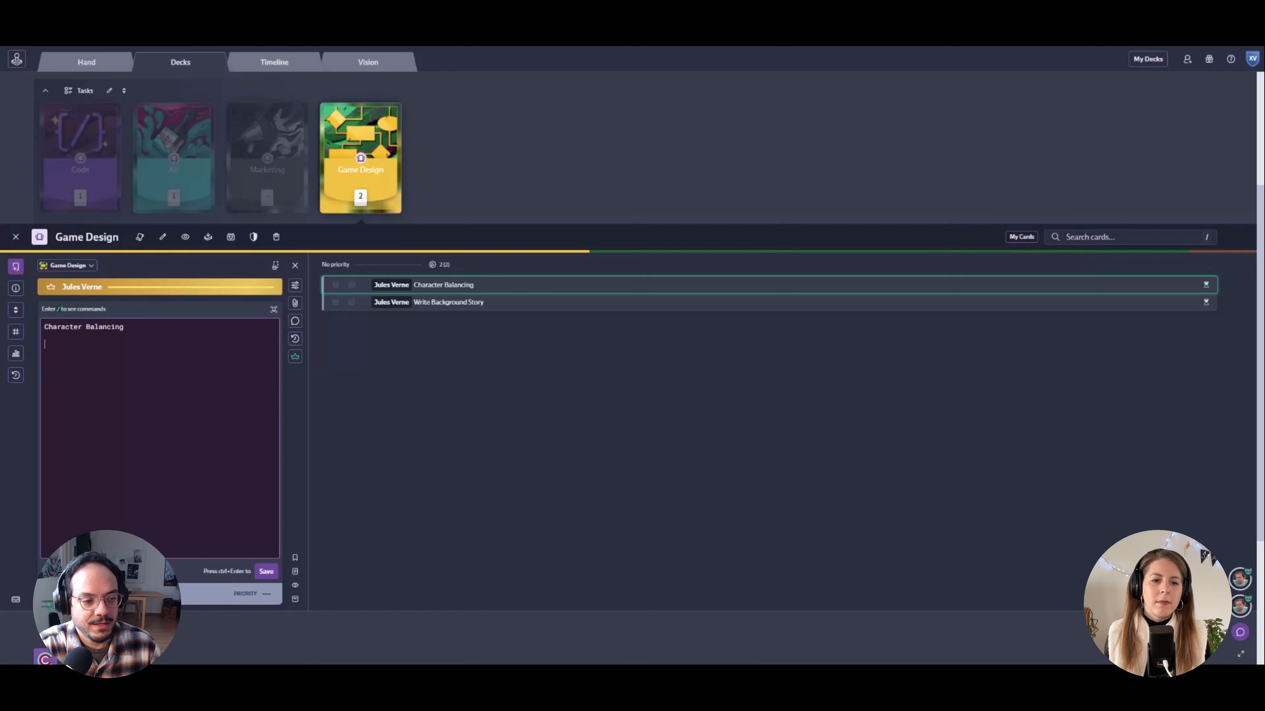
text(/)
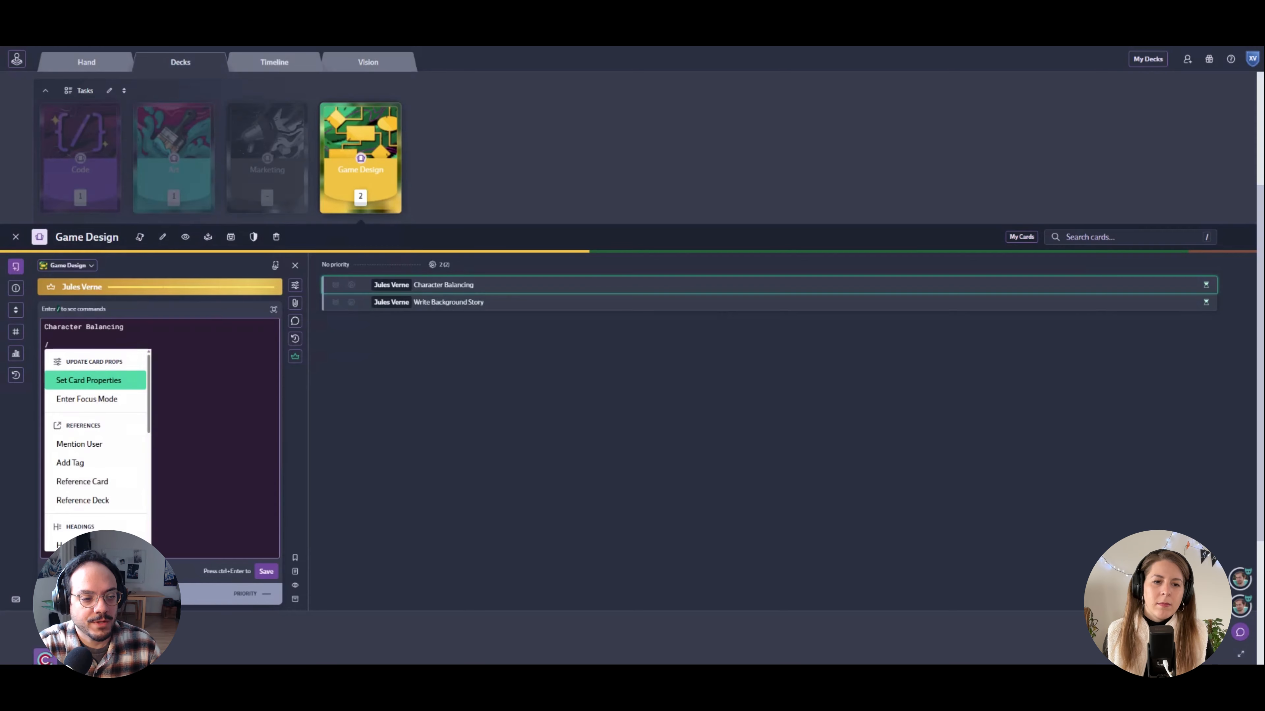
key(Down)
key(Down)
key(Down)
key(Down)
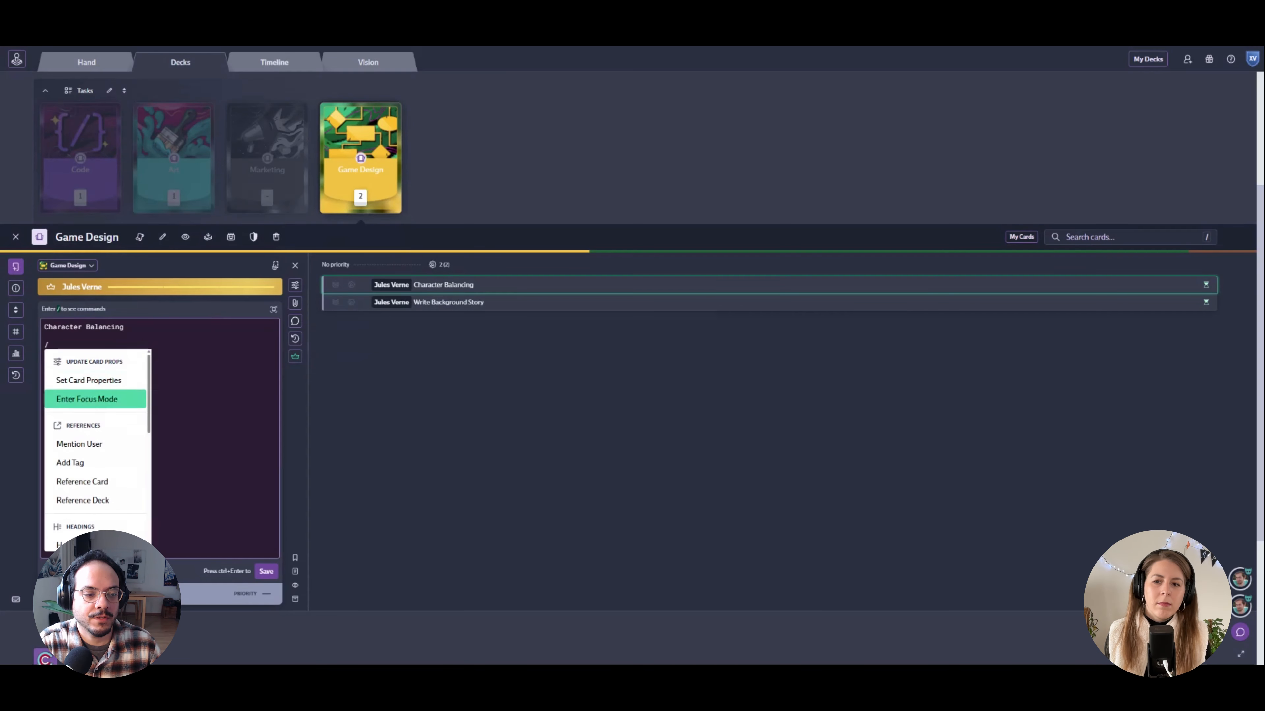
key(Up)
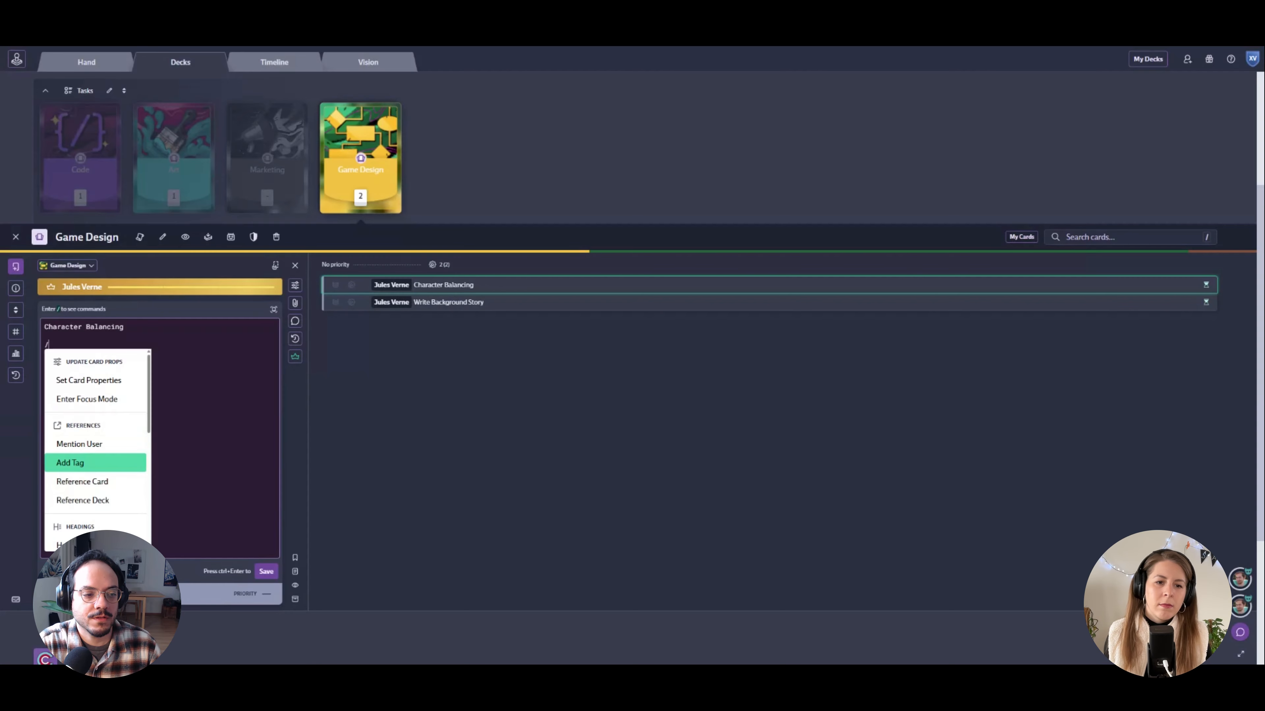
key(Down)
key(Down)
key(Down)
key(Down)
key(Down)
key(Down)
key(Down)
key(Down)
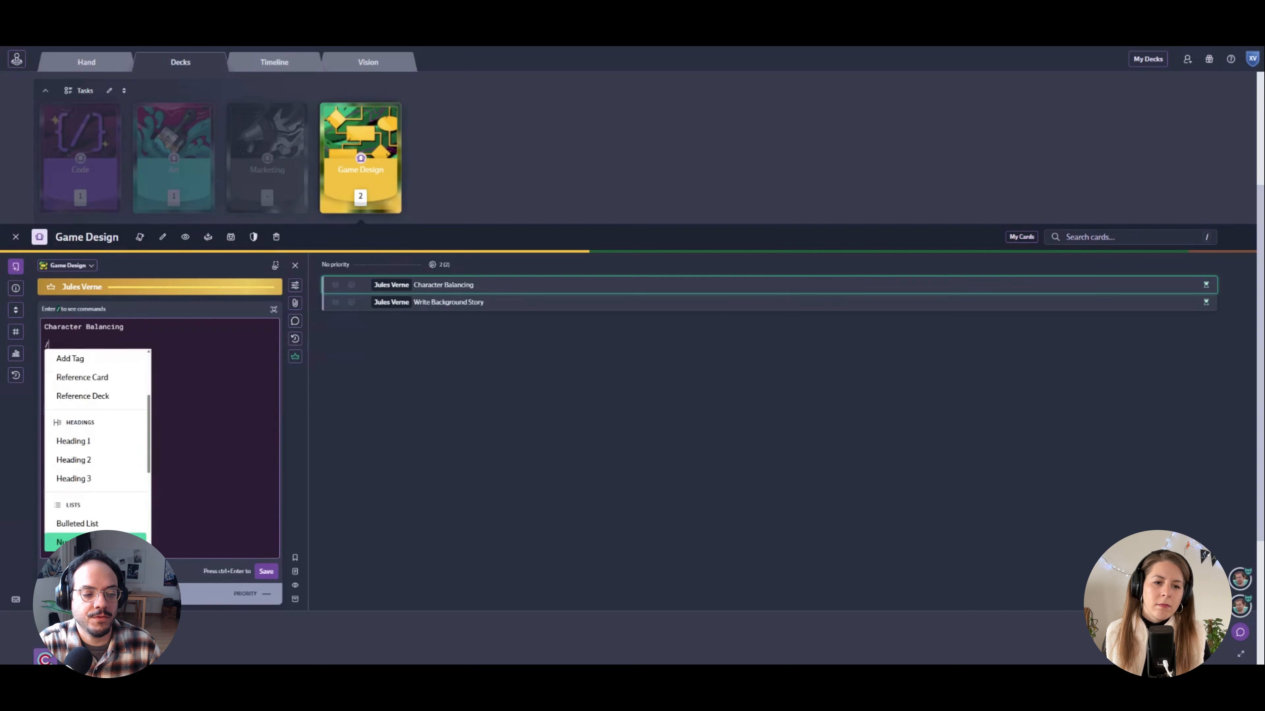
key(Down)
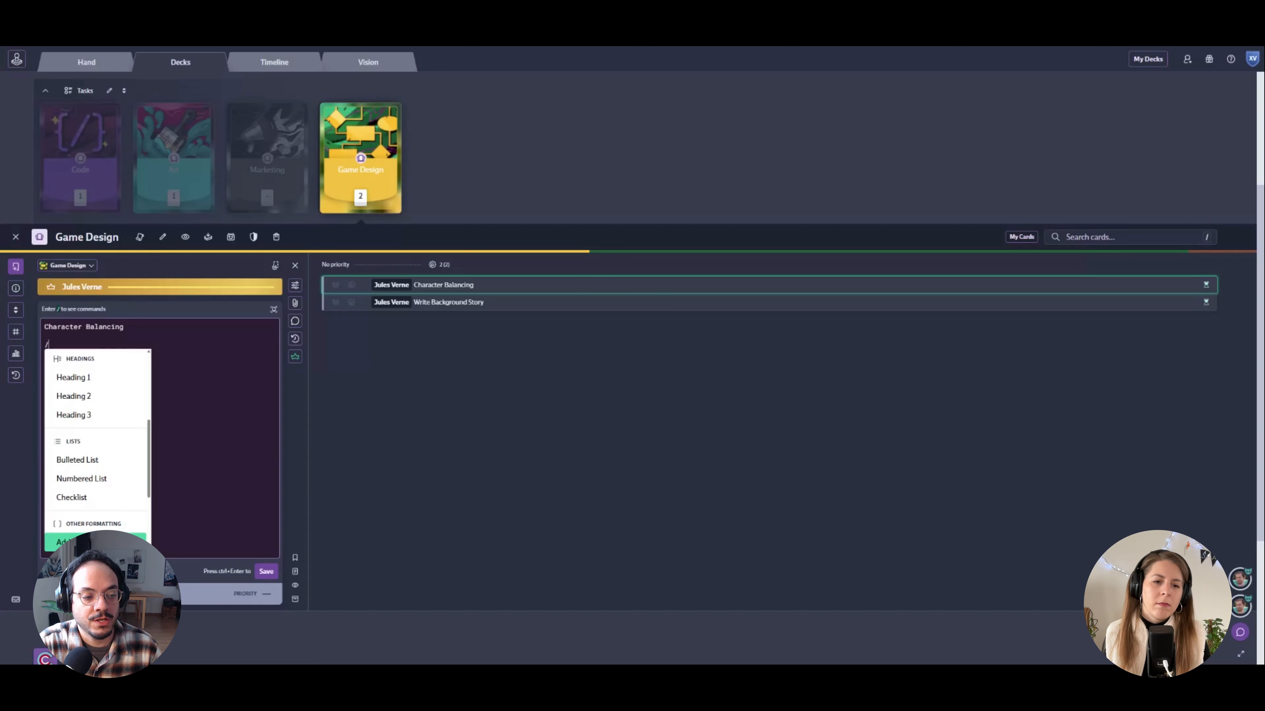
key(Up)
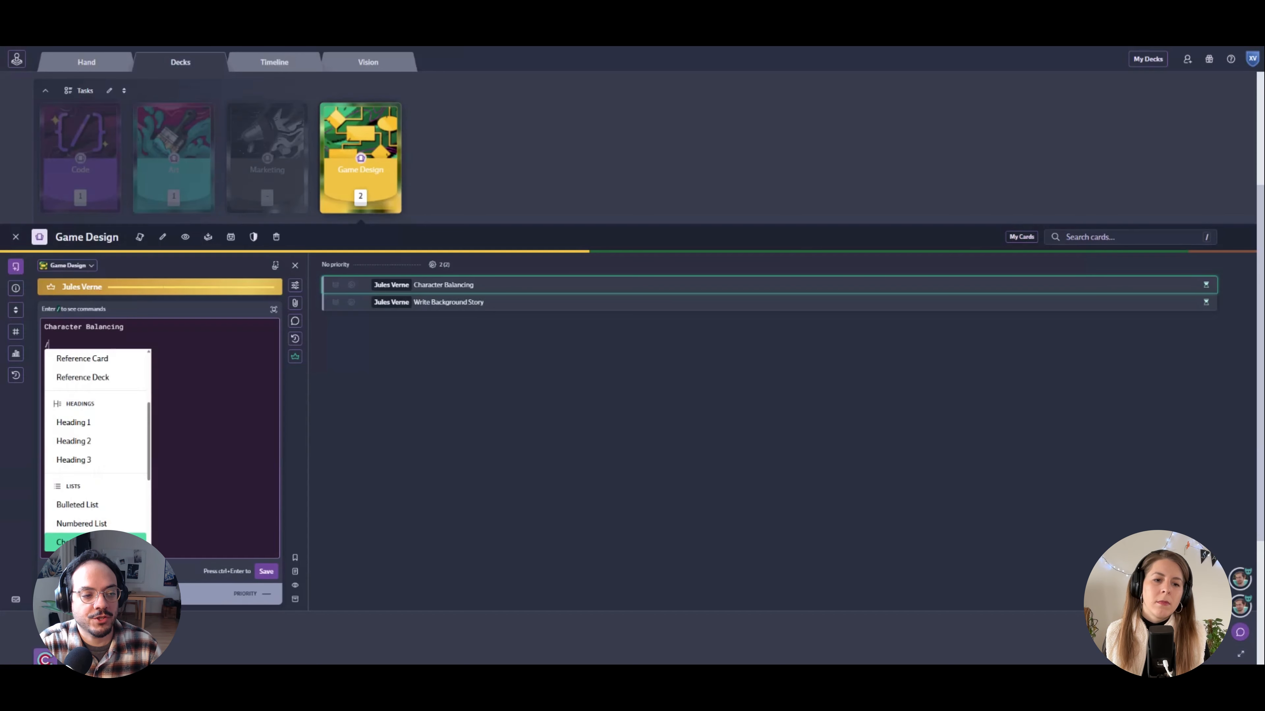
key(Return)
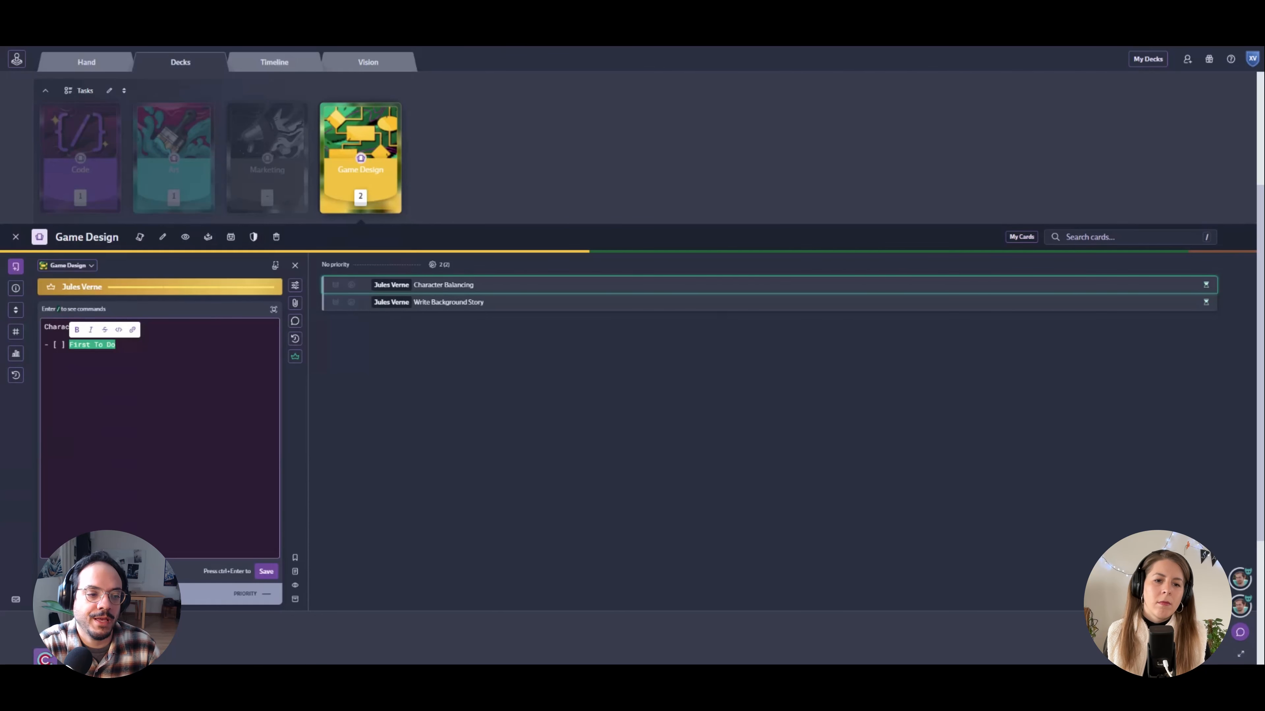
Step: Save the checklist with the items Add to inventory table and Find icon graphic, and check off Find icon graphic
text(Add to inve)
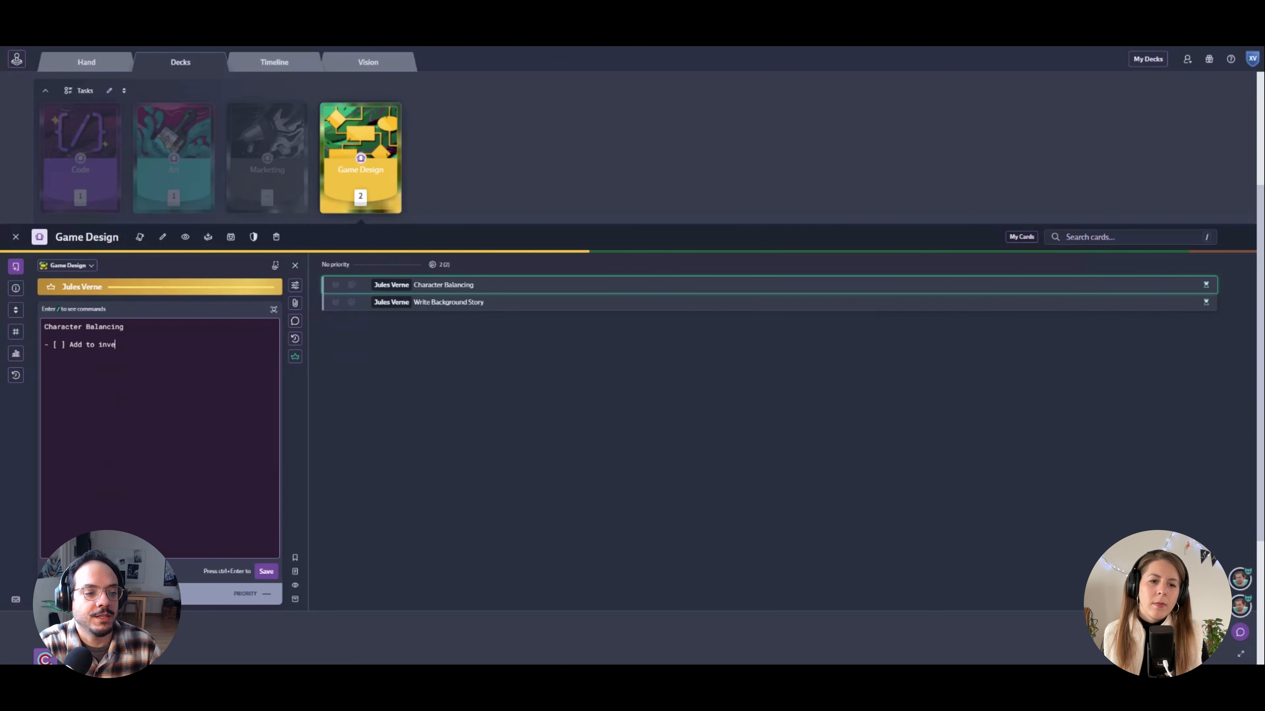
text(ntory table)
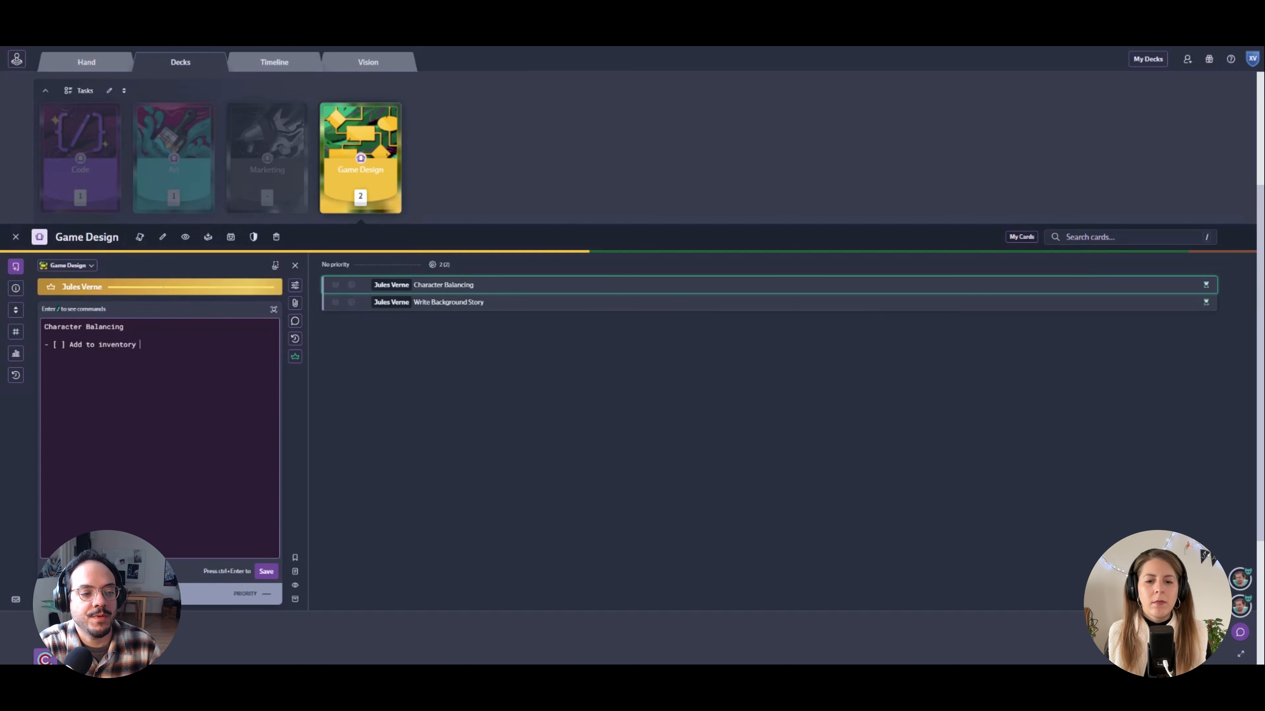
key(Return)
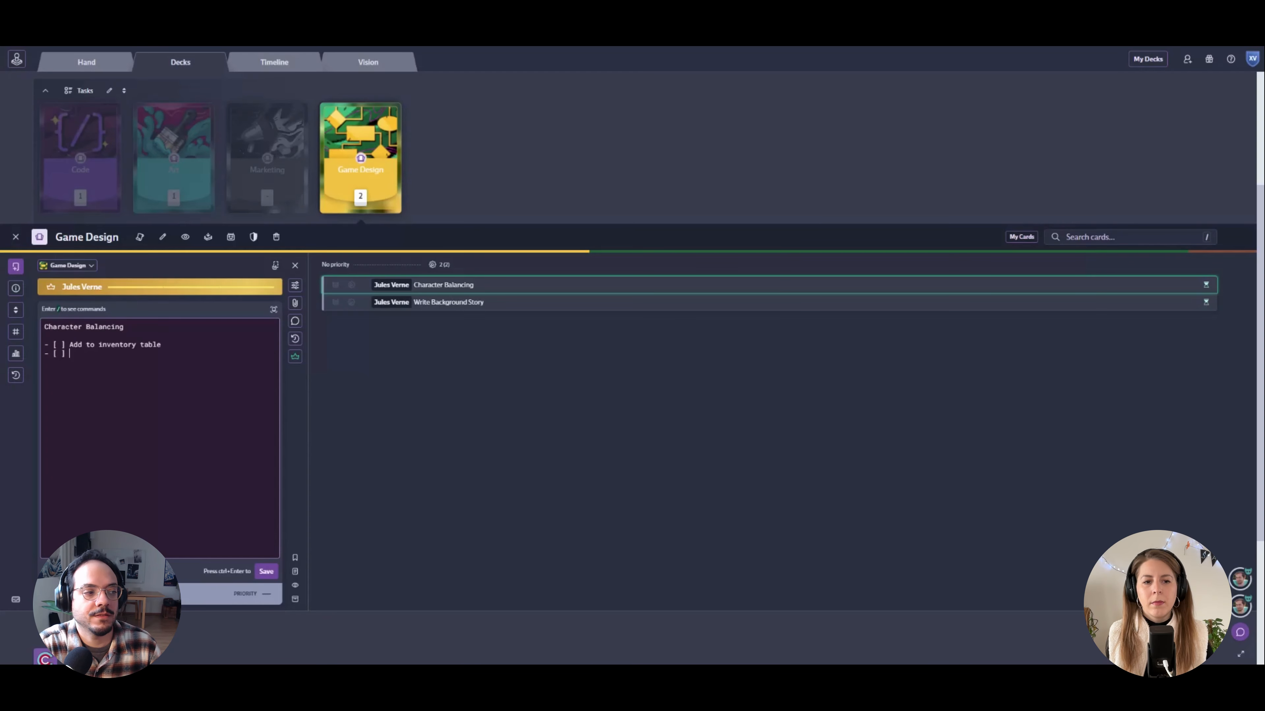
text(Find)
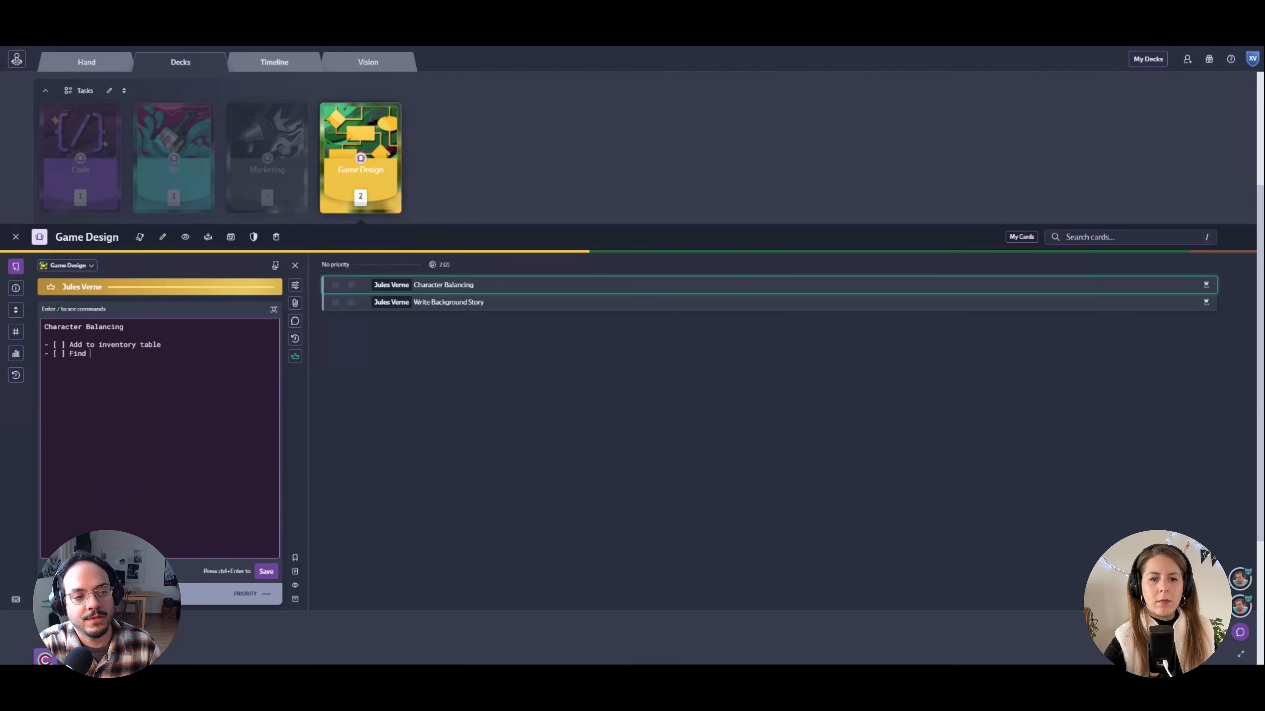
text( icon graphic)
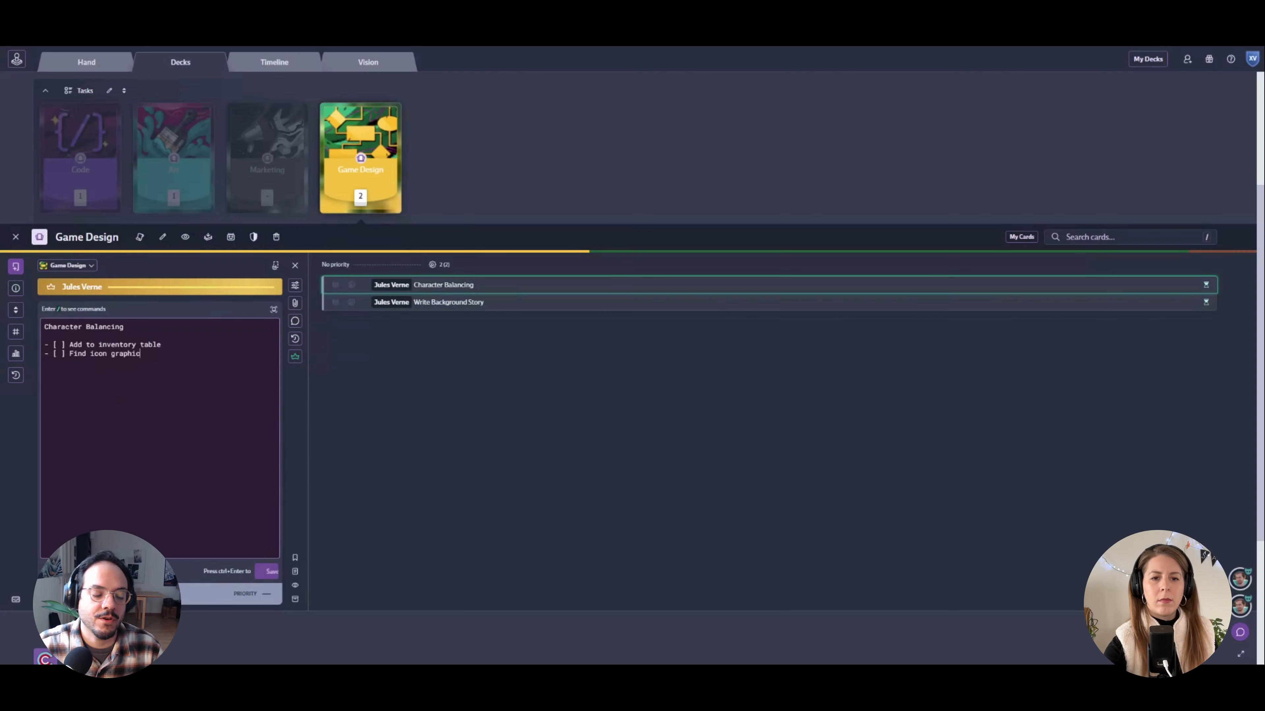
key(ctrl+Return)
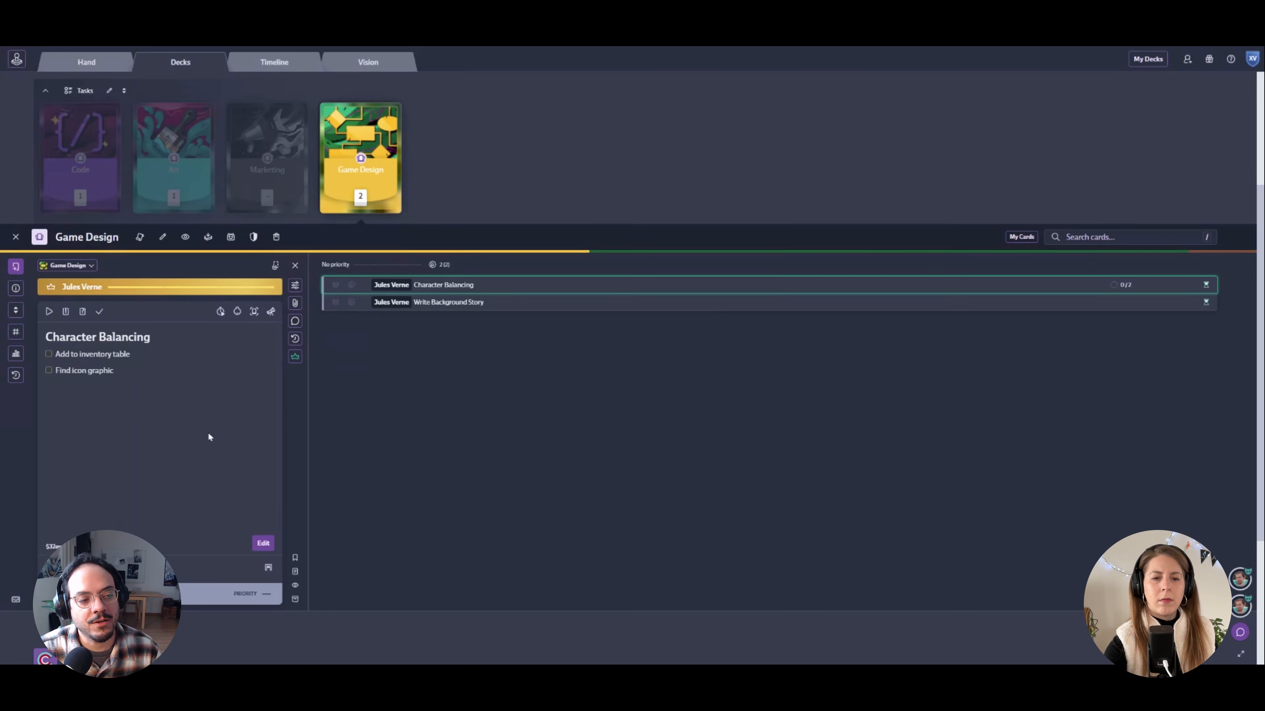
click(91, 372)
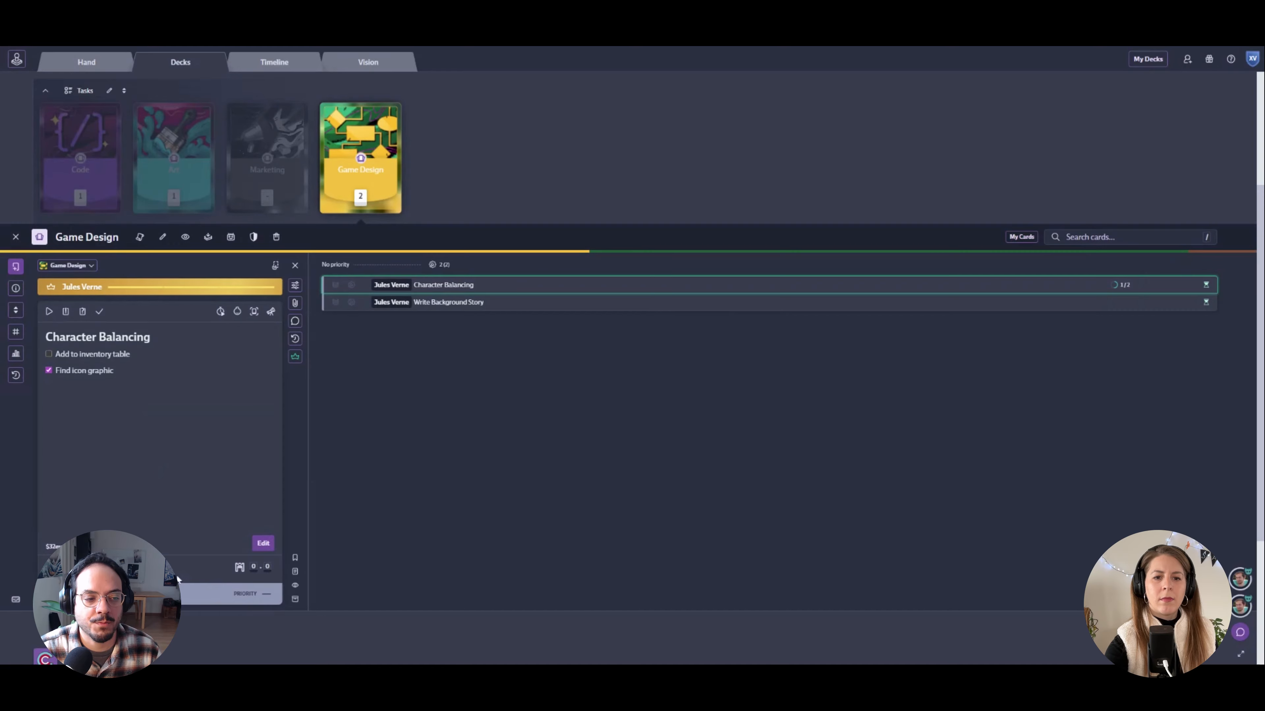
Step: Look through the Character Balancing card's properties, from owner and priority to due date and project tags
click(295, 285)
scroll(402, 494, down, 2)
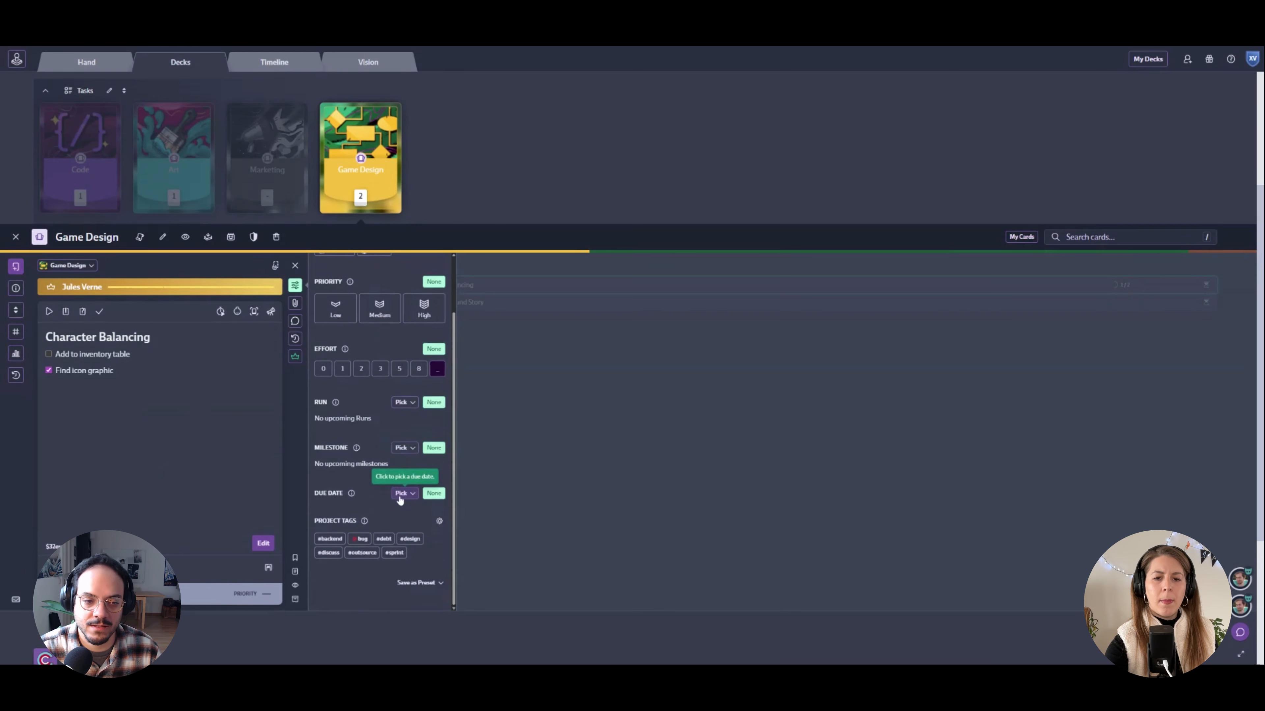
scroll(401, 486, up, 2)
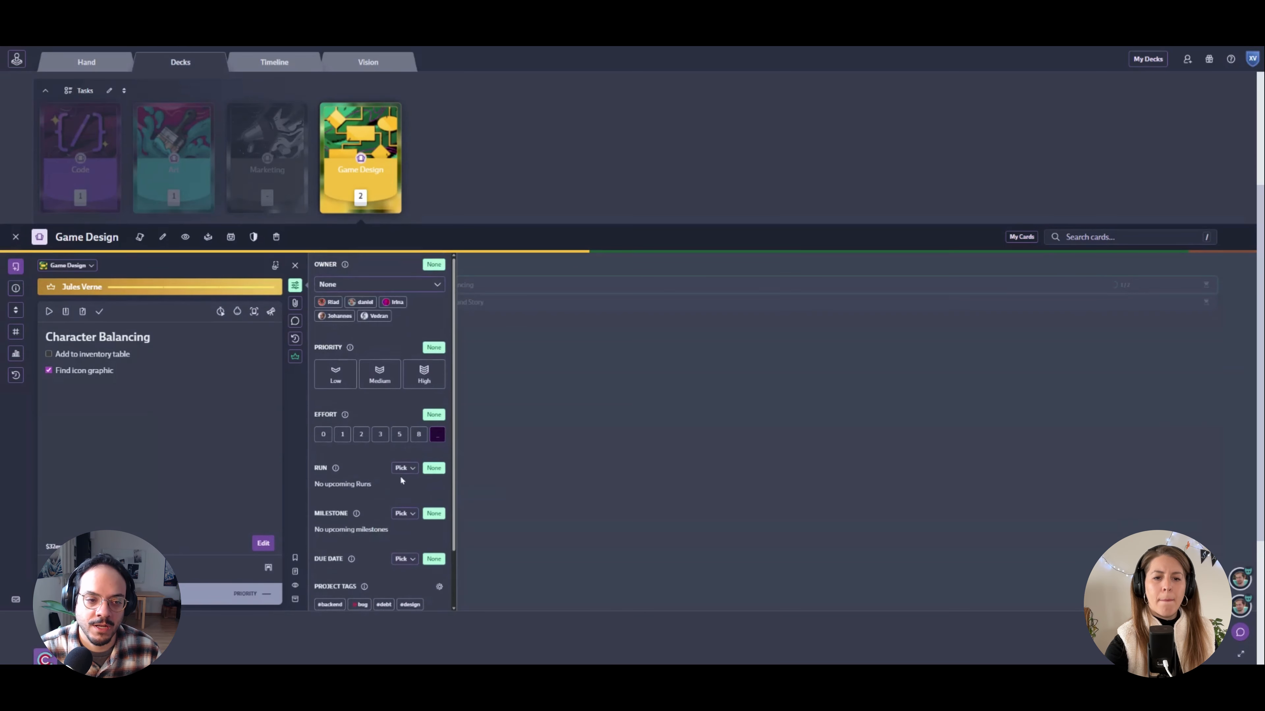
click(296, 285)
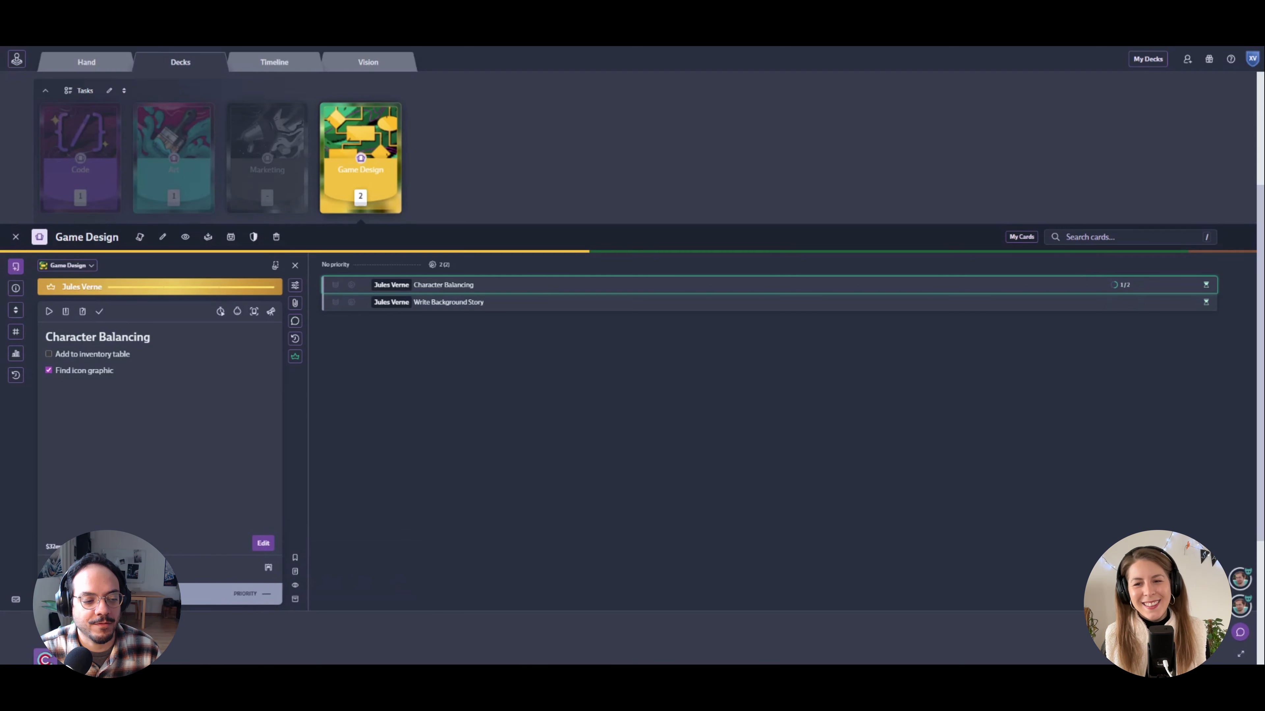
Step: Set the effort of the Character Balancing card to 3
click(74, 594)
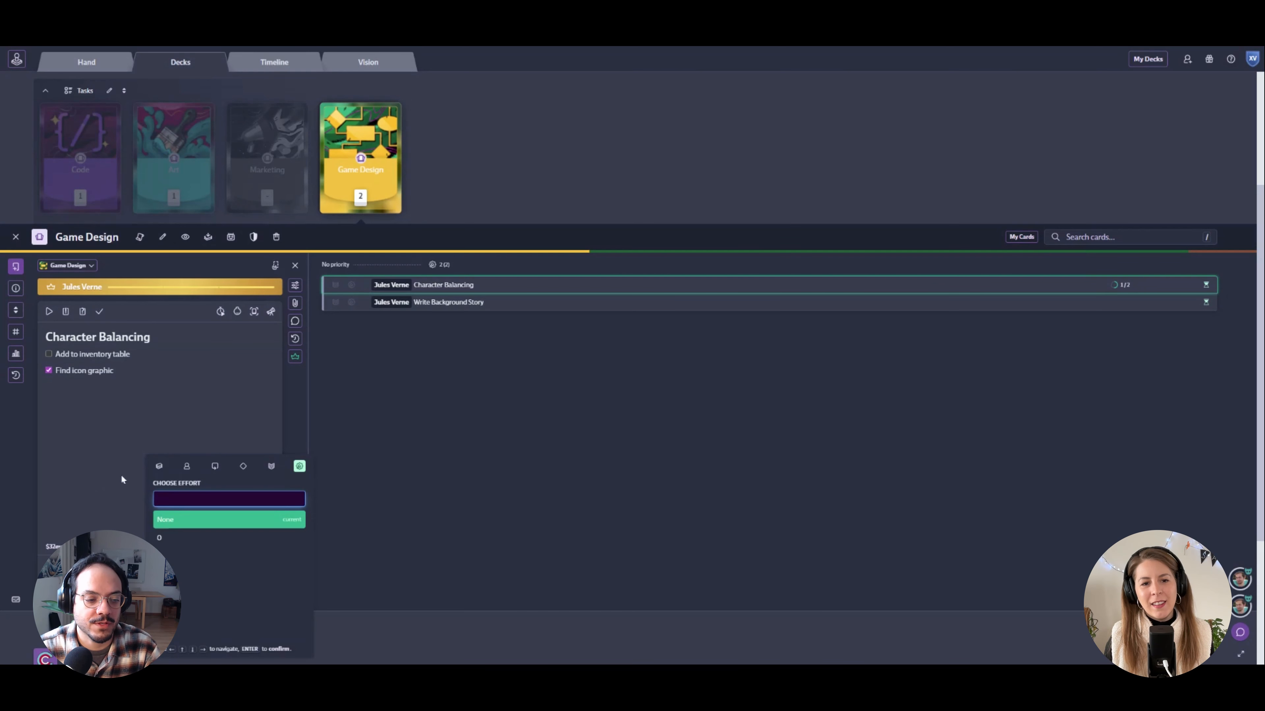
key(Down)
key(Down)
key(Down)
key(Down)
key(Return)
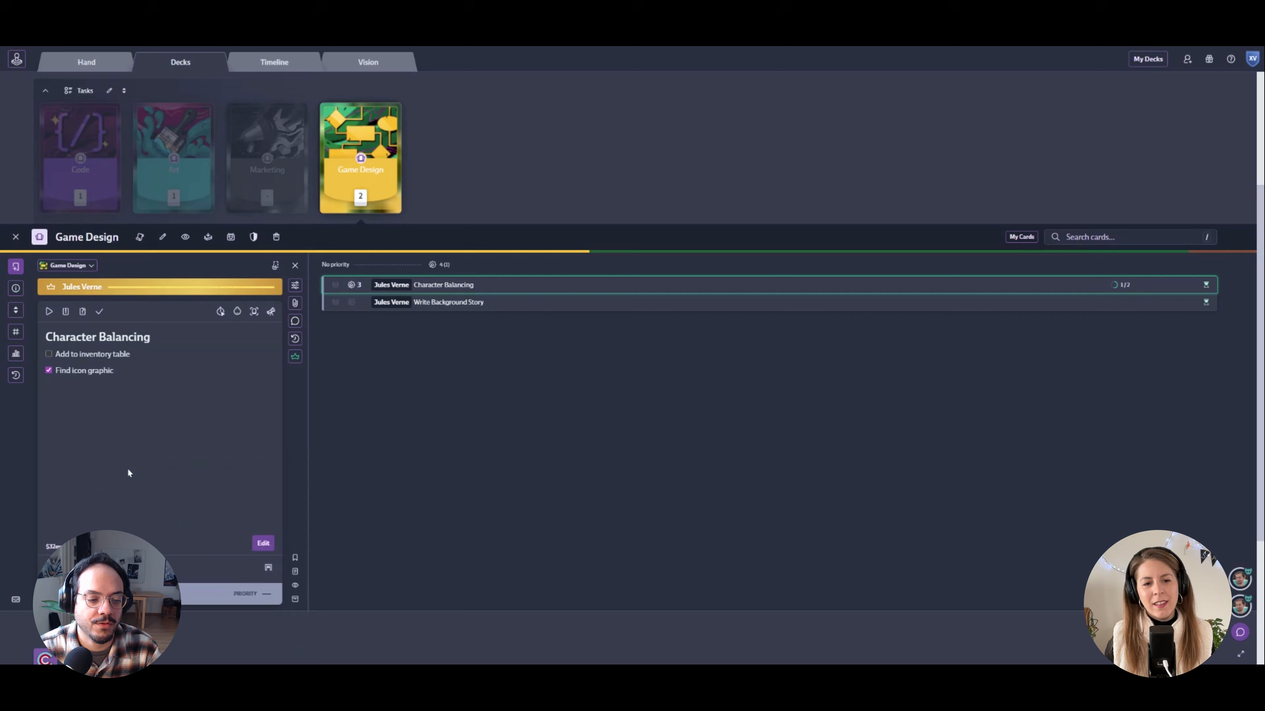
Step: Set the Character Balancing card's priority to High and assign yourself as its owner
click(225, 600)
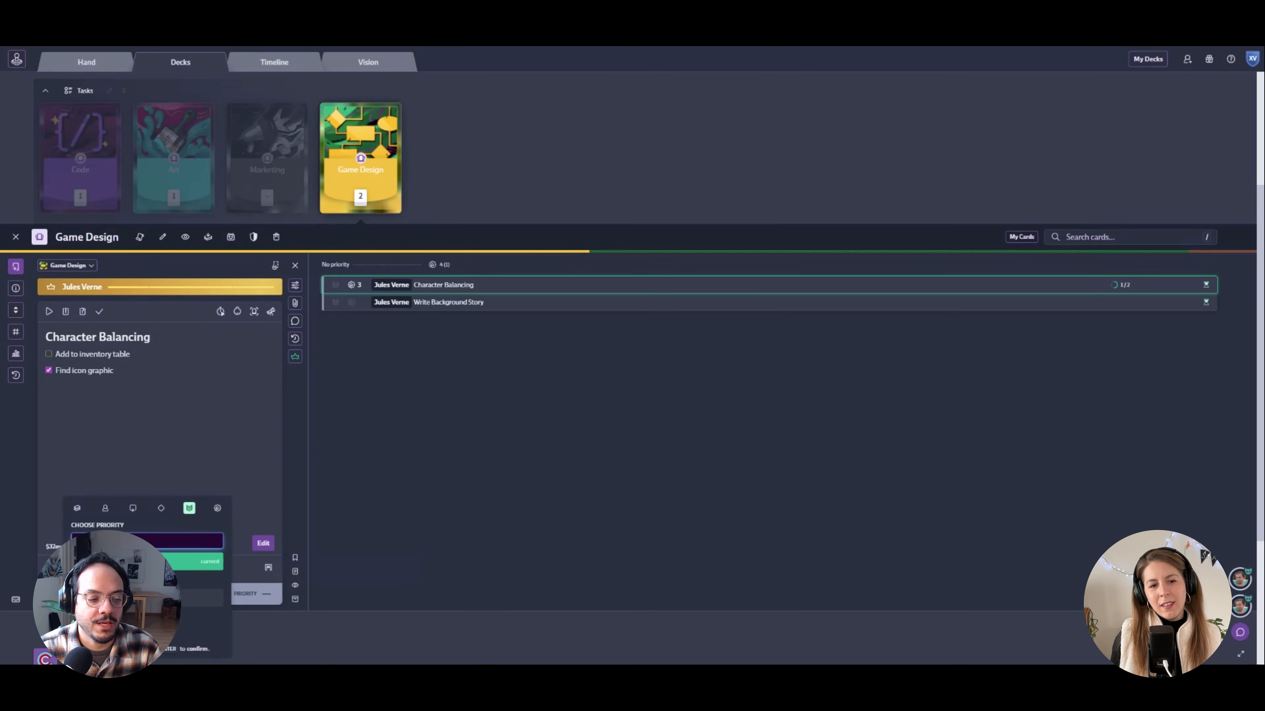
key(Down)
key(Down)
key(Down)
key(Return)
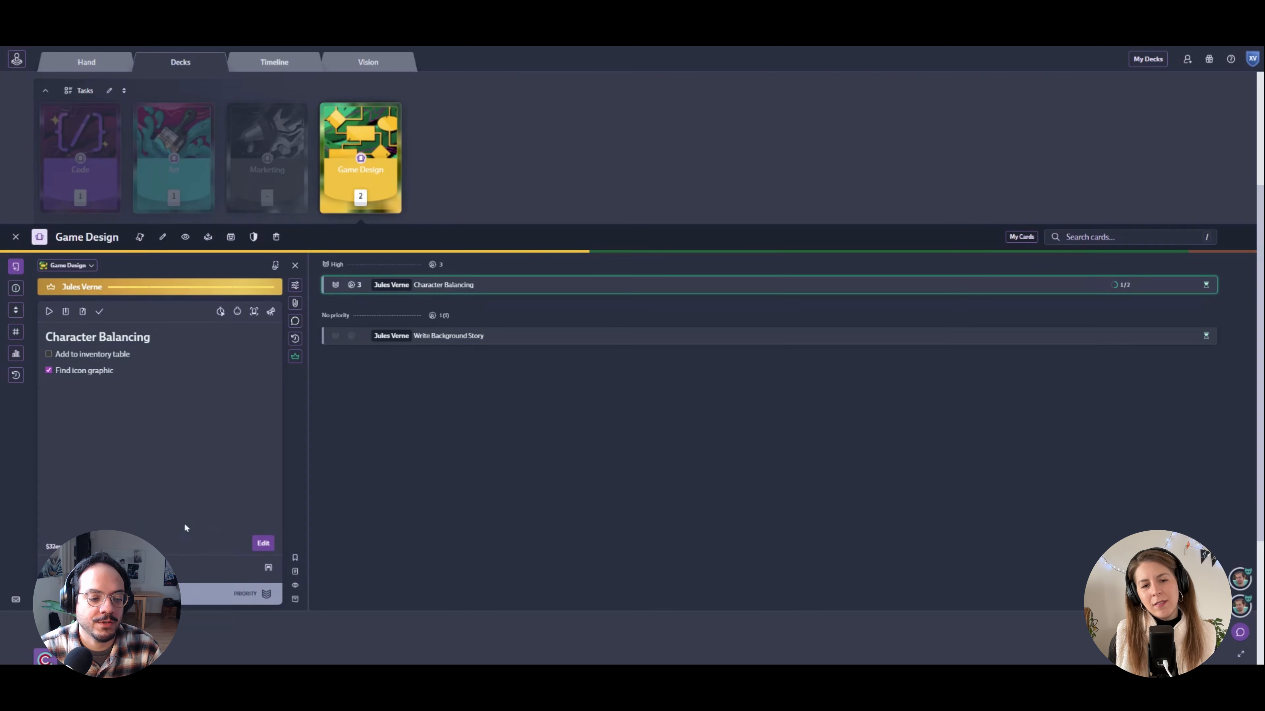
click(178, 573)
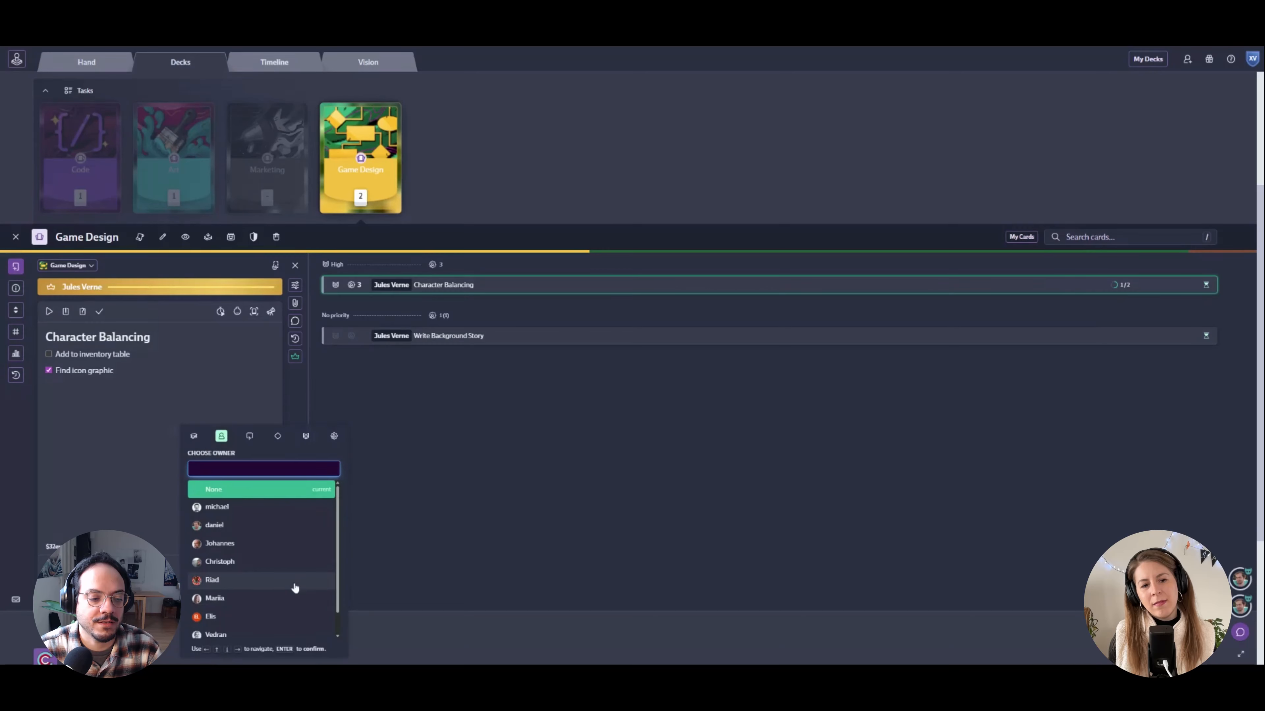
click(253, 582)
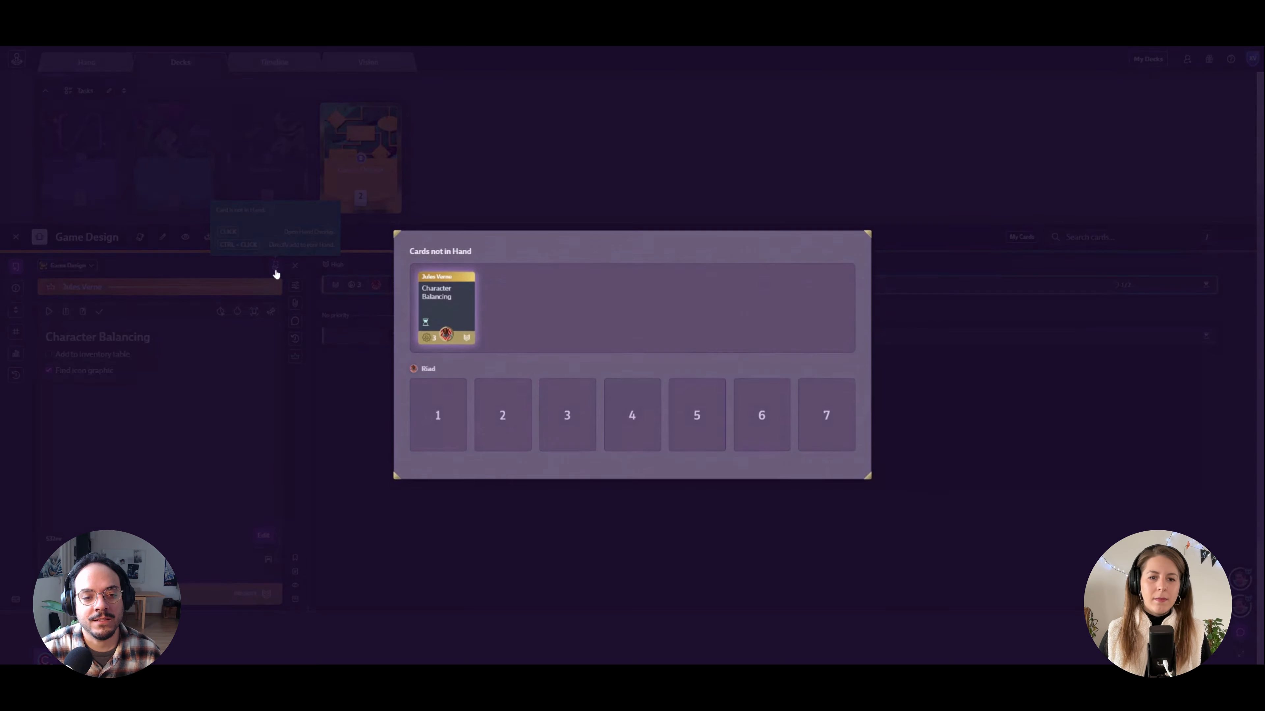
Step: Add the Character Balancing card to slot 1 of your hand
click(275, 267)
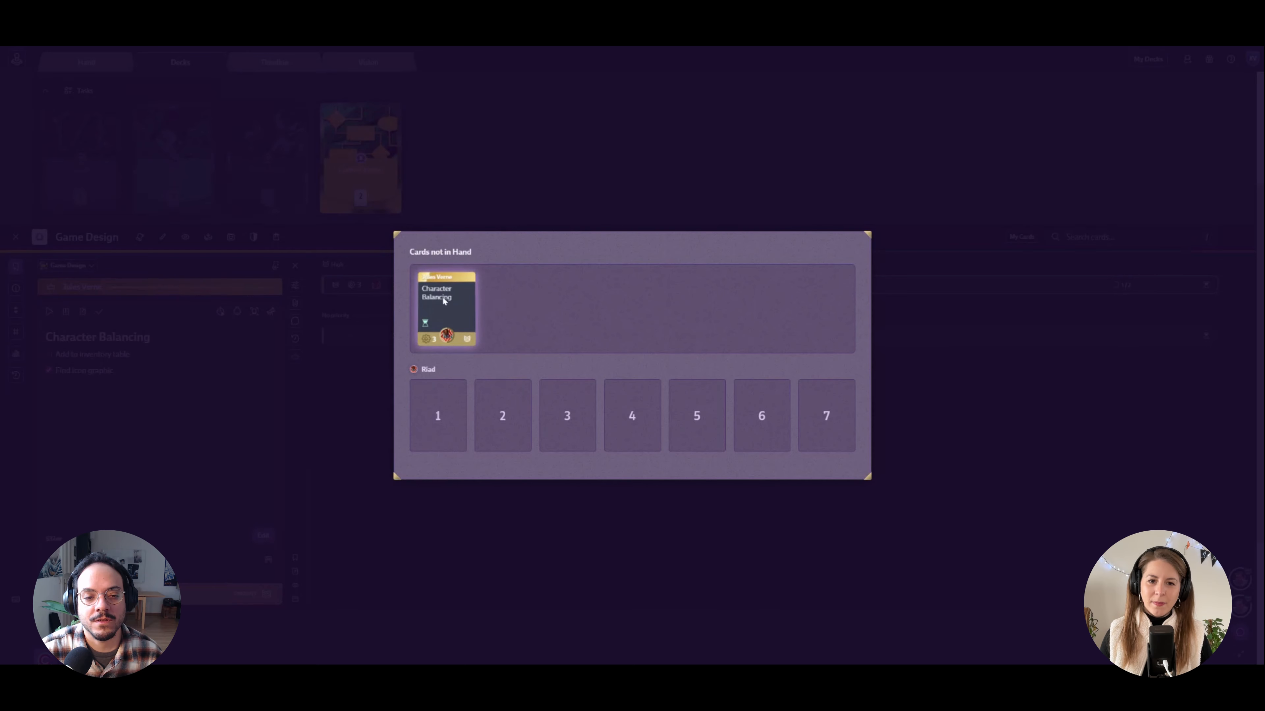
drag(443, 301, 441, 413)
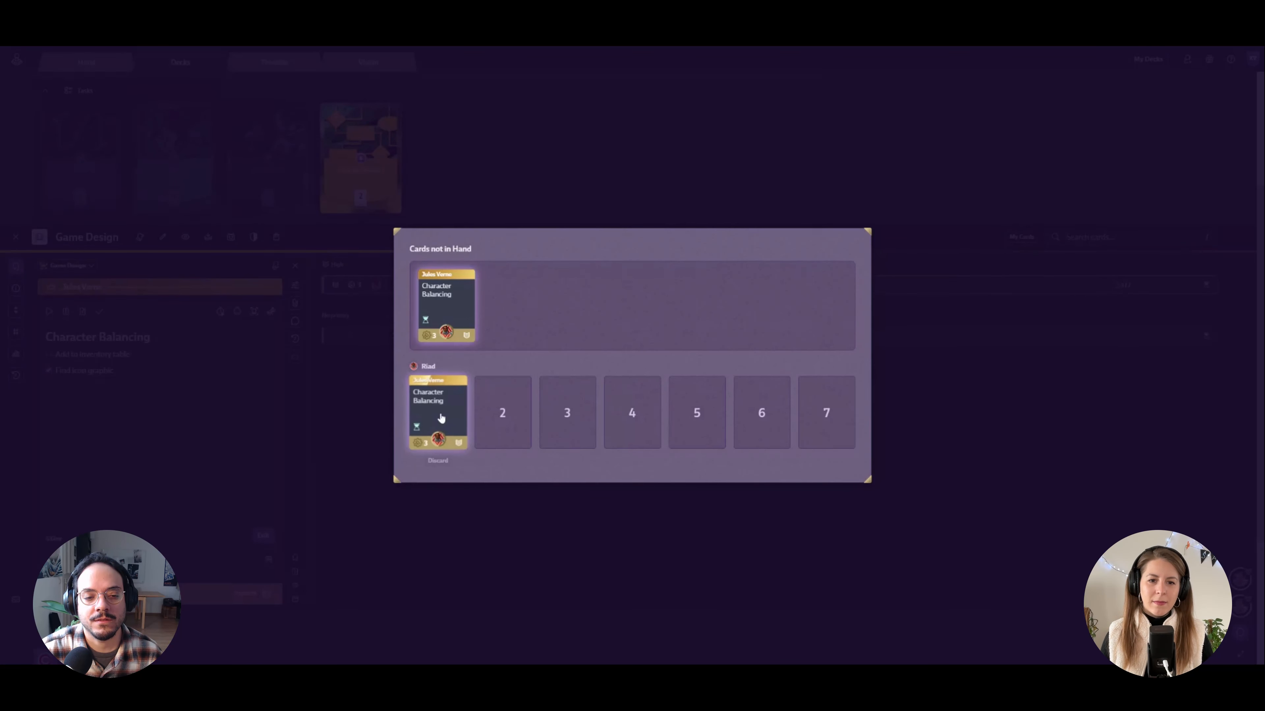
click(349, 318)
Step: View the Character Balancing card's details in your hand and close the card
click(111, 62)
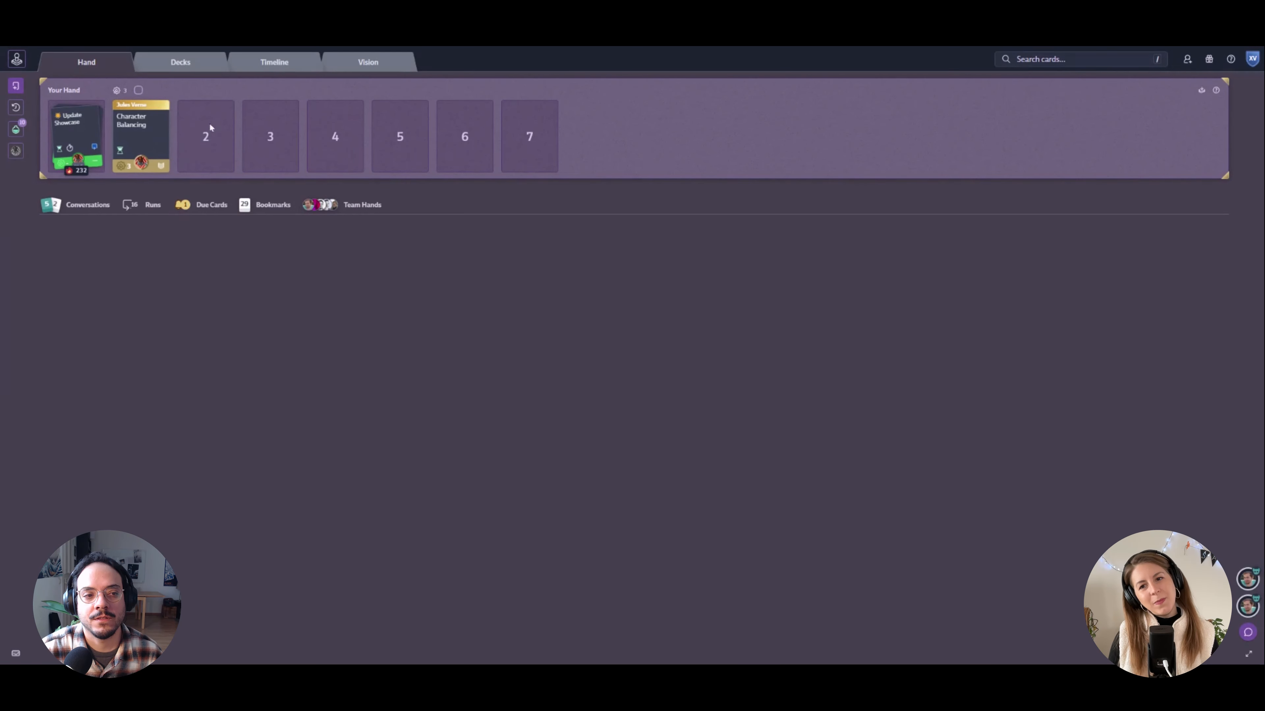
click(166, 139)
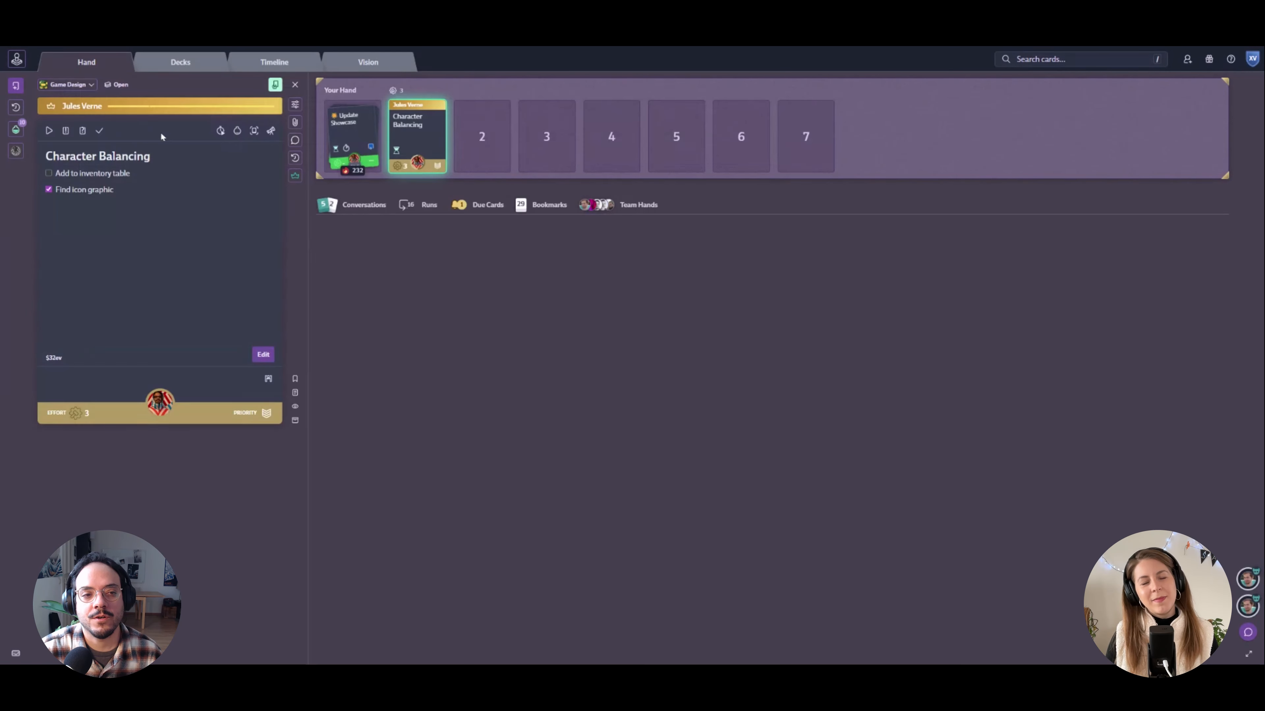
click(297, 86)
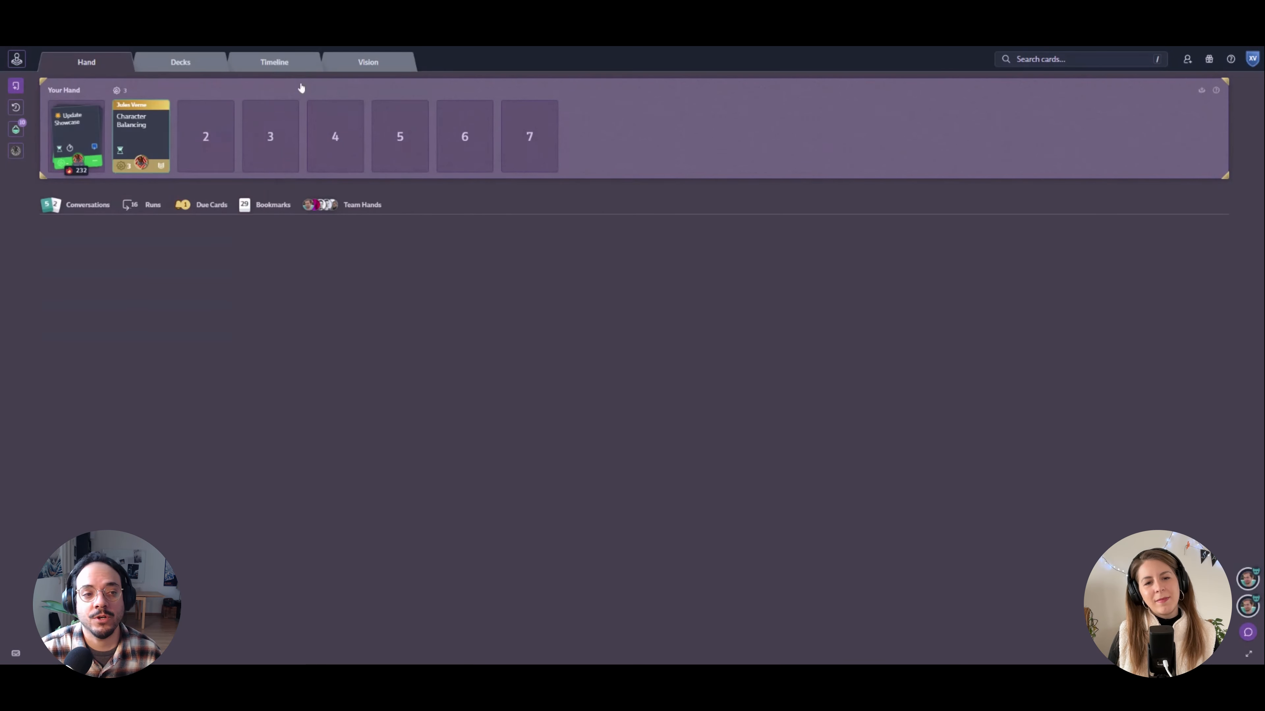
Step: Review the task cards in the Game Design and Art decks and return to your hand
click(184, 58)
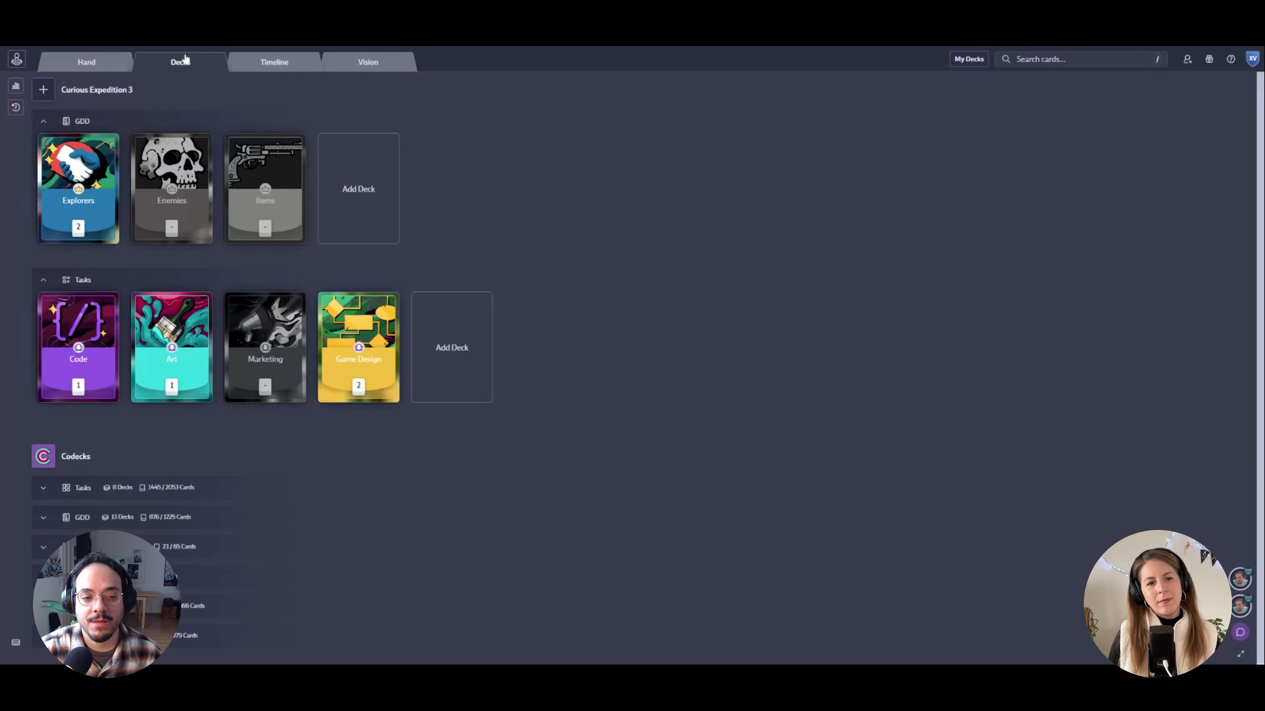
click(377, 335)
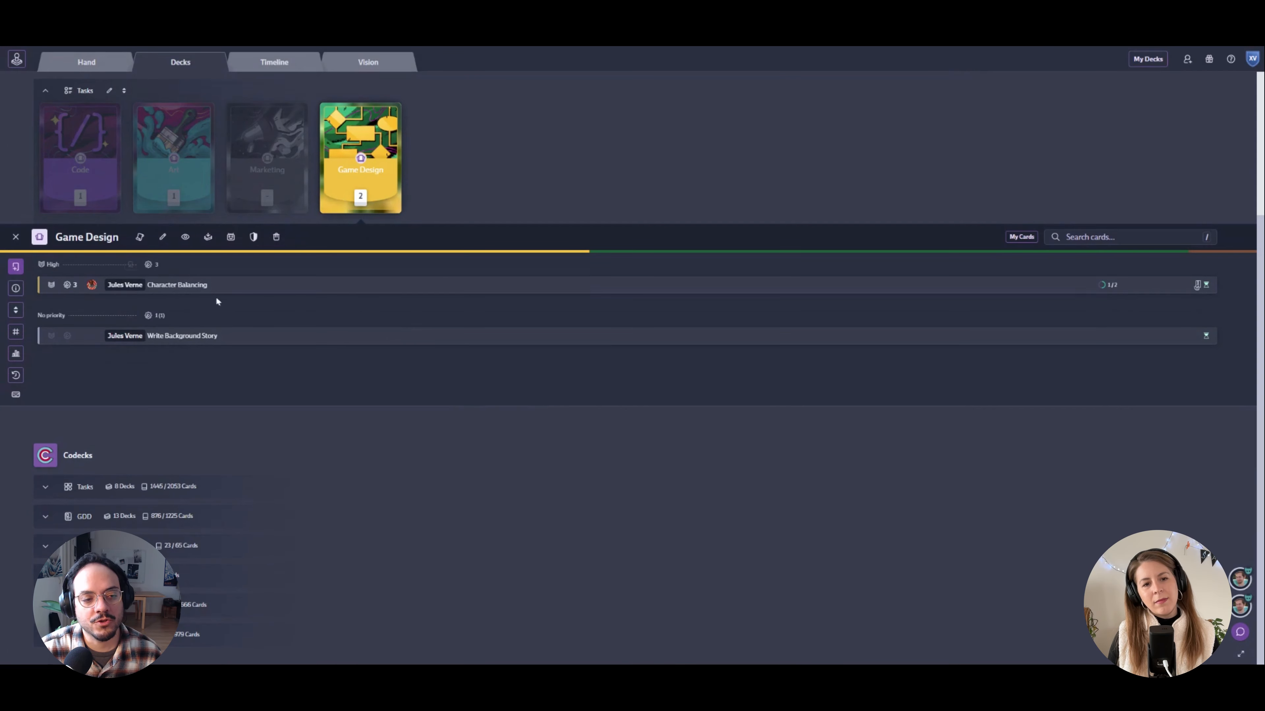
click(173, 149)
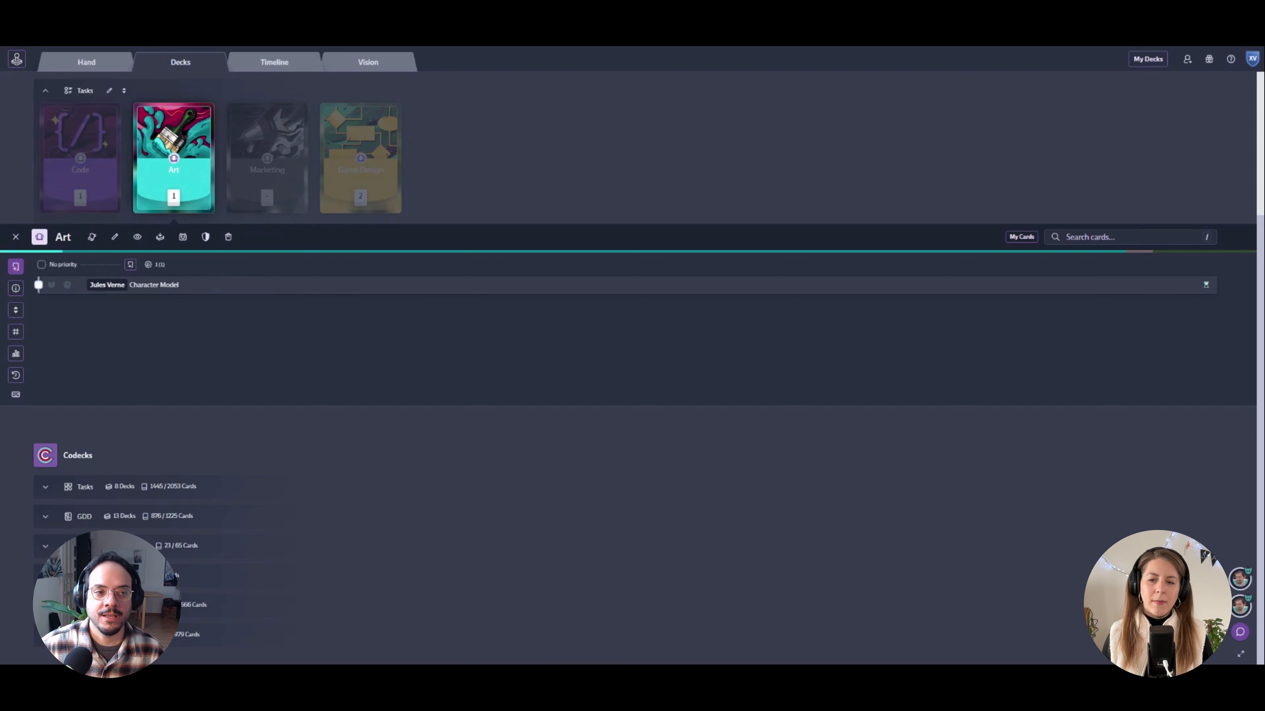
click(109, 65)
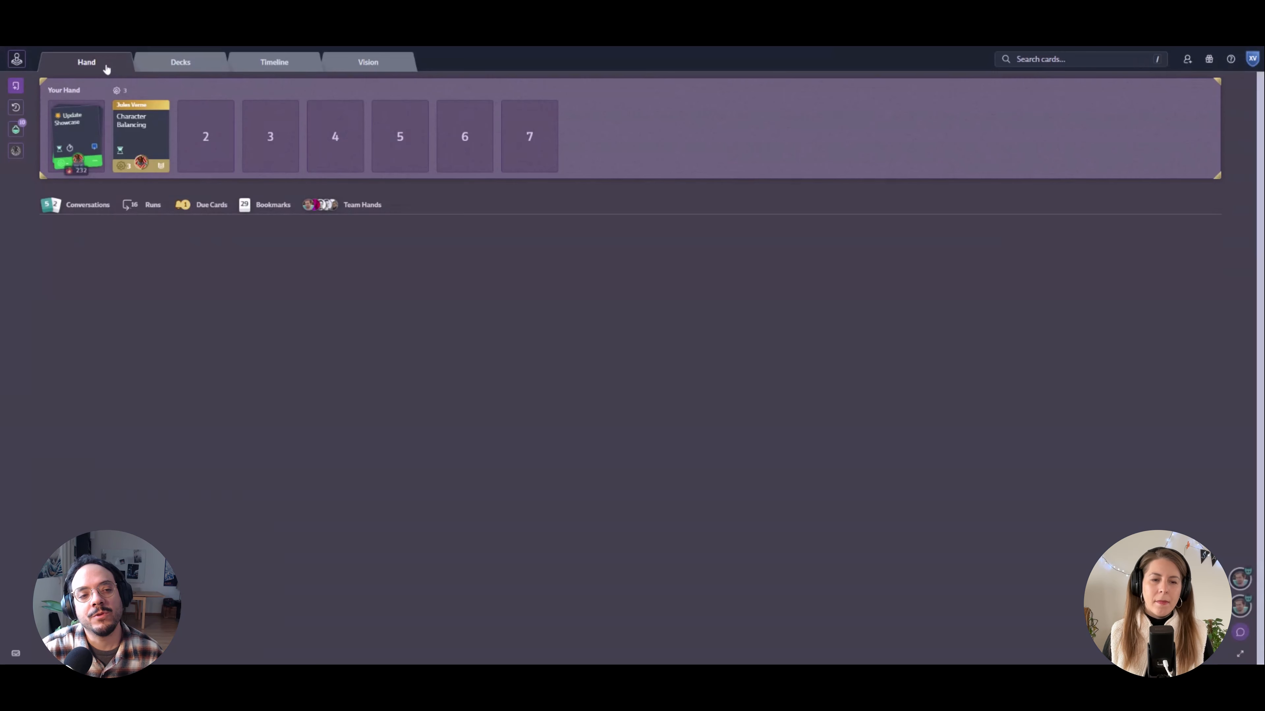
Step: Inspect the Character Balancing card in your hand, close it, and check the project's deck overview before returning to the hand
click(160, 136)
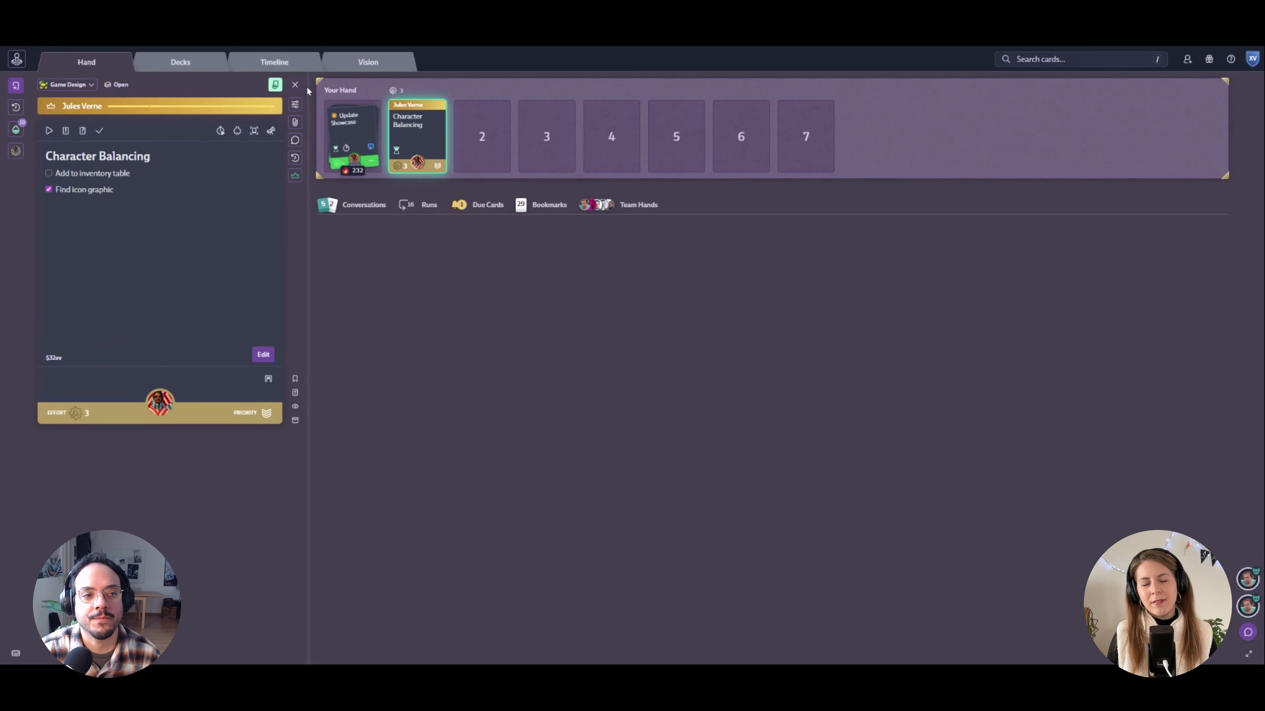
click(296, 85)
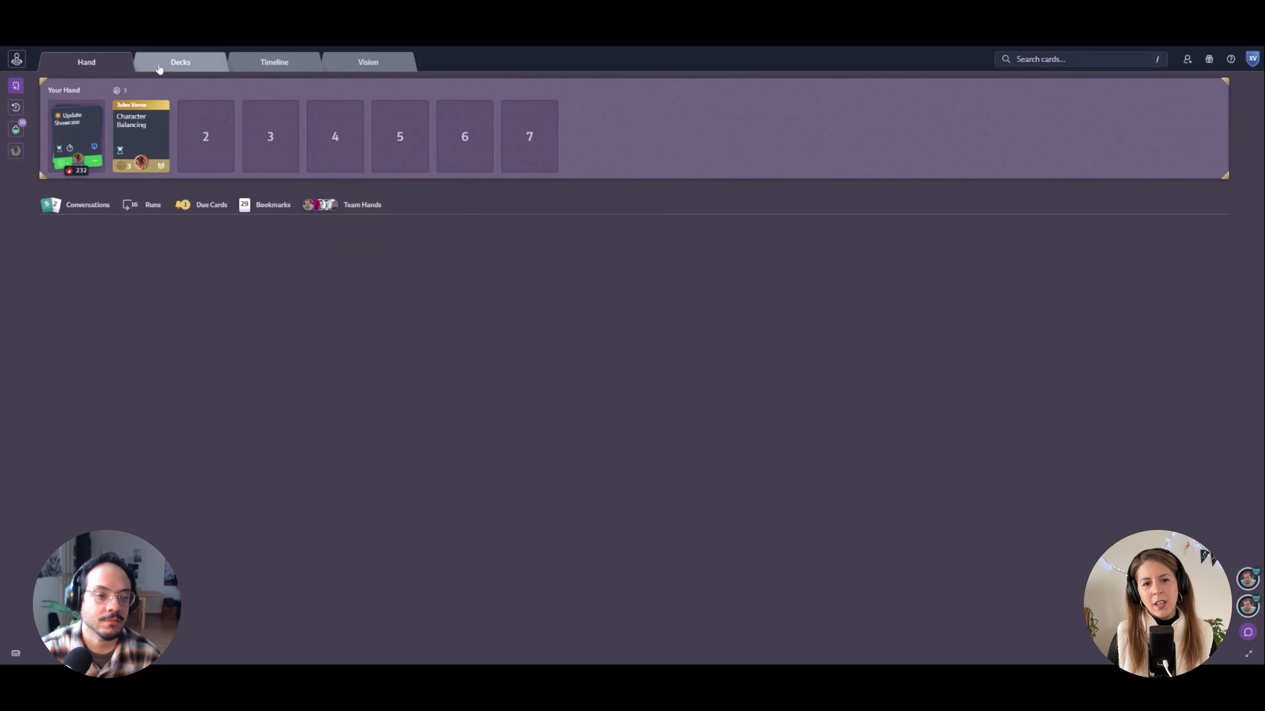
click(162, 67)
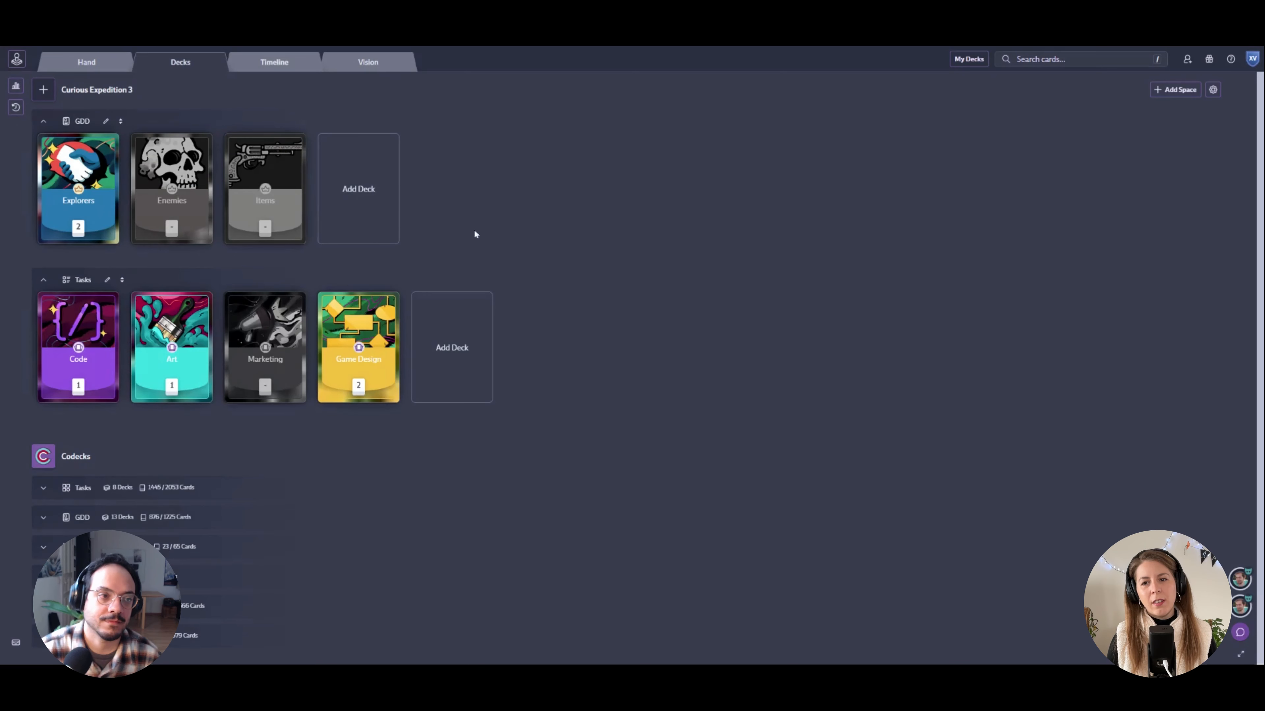
click(86, 62)
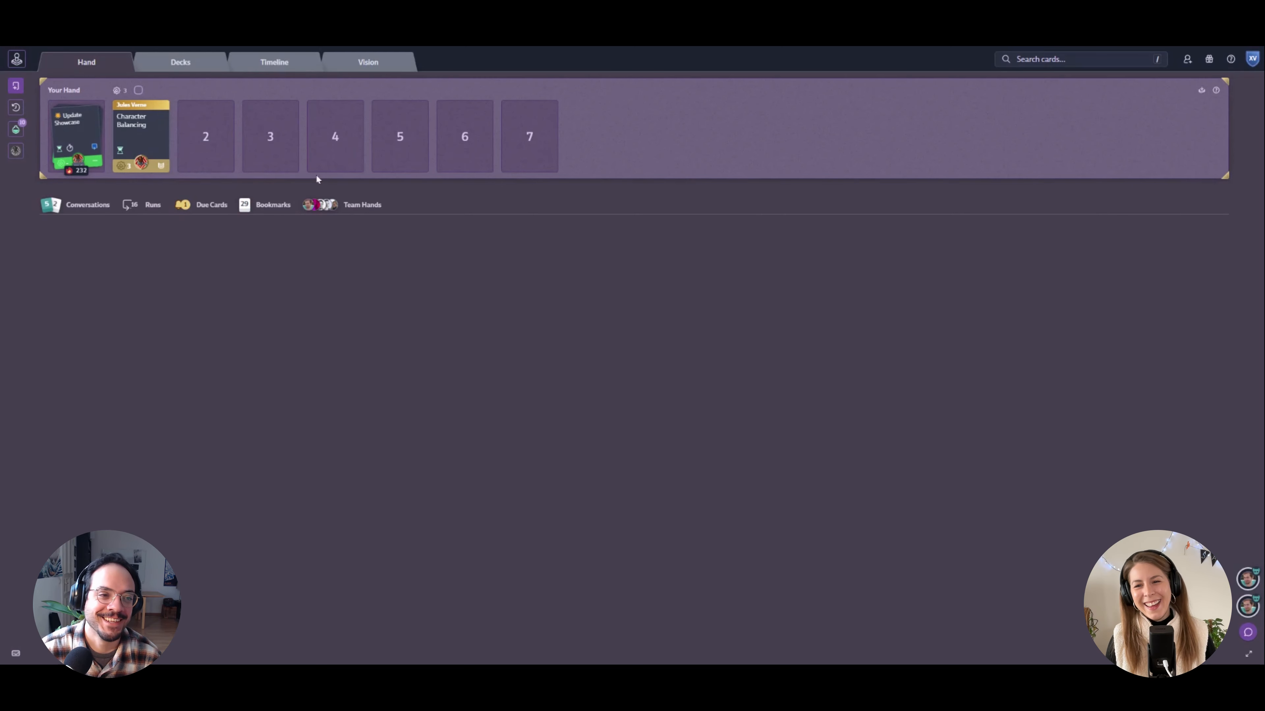
Step: Examine the team members' hands and the settings for which hands are shown, and collapse the team hands view
click(335, 211)
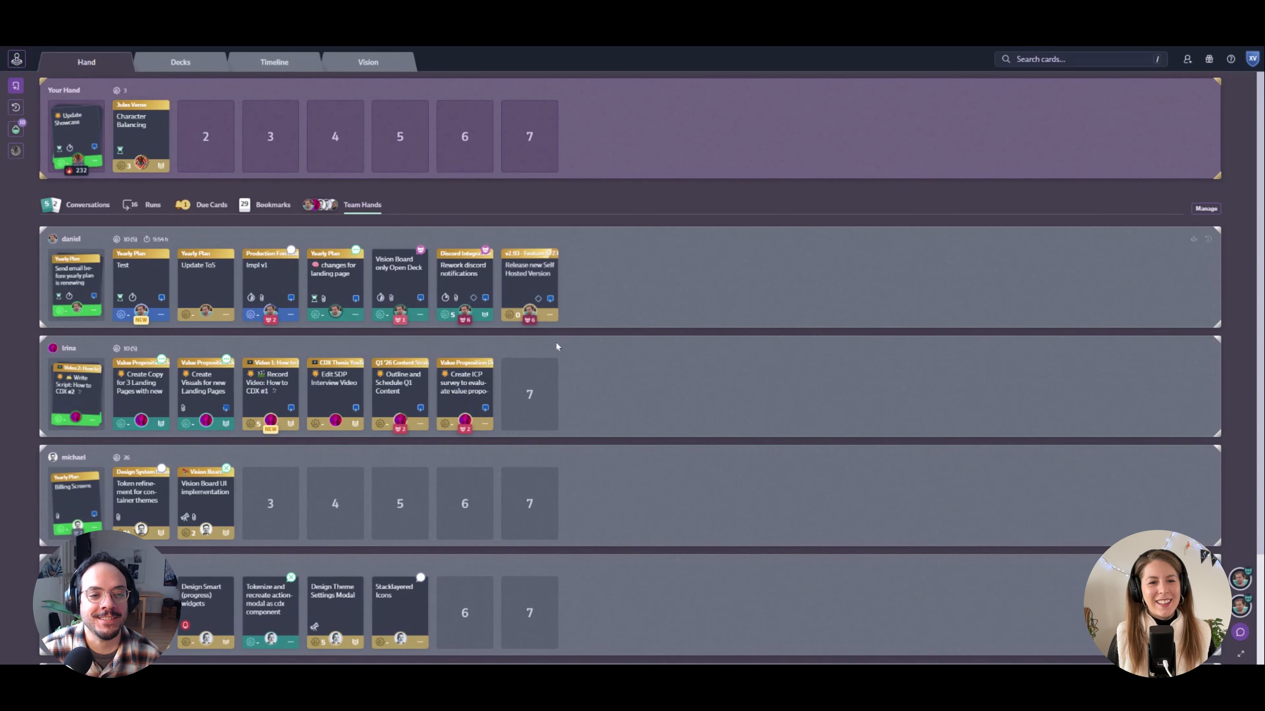
click(1202, 209)
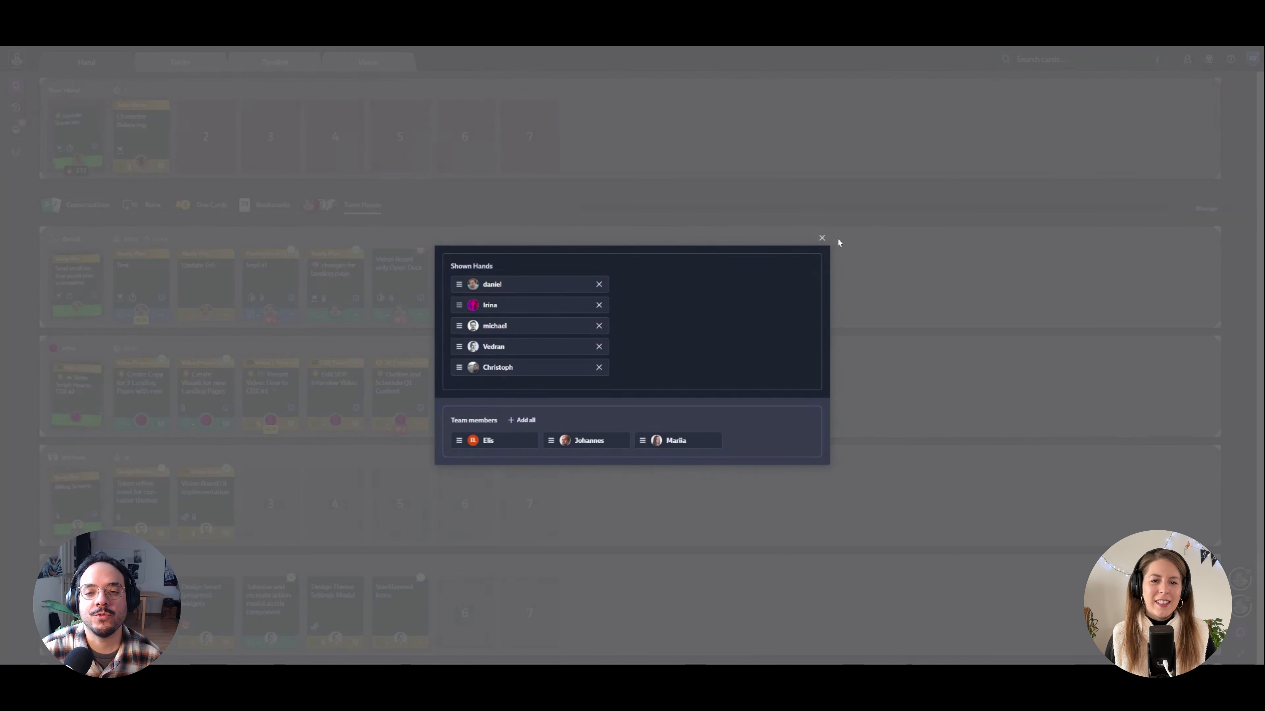
click(821, 238)
scroll(692, 318, down, 3)
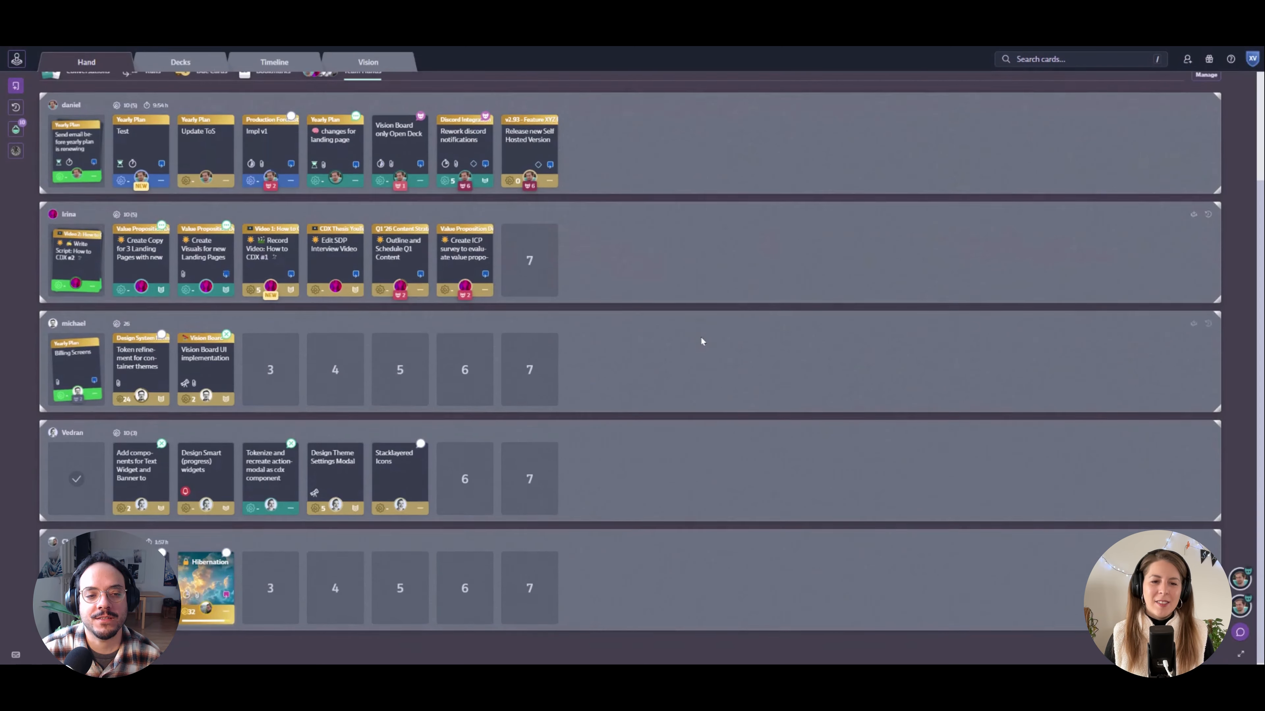
scroll(700, 341, up, 3)
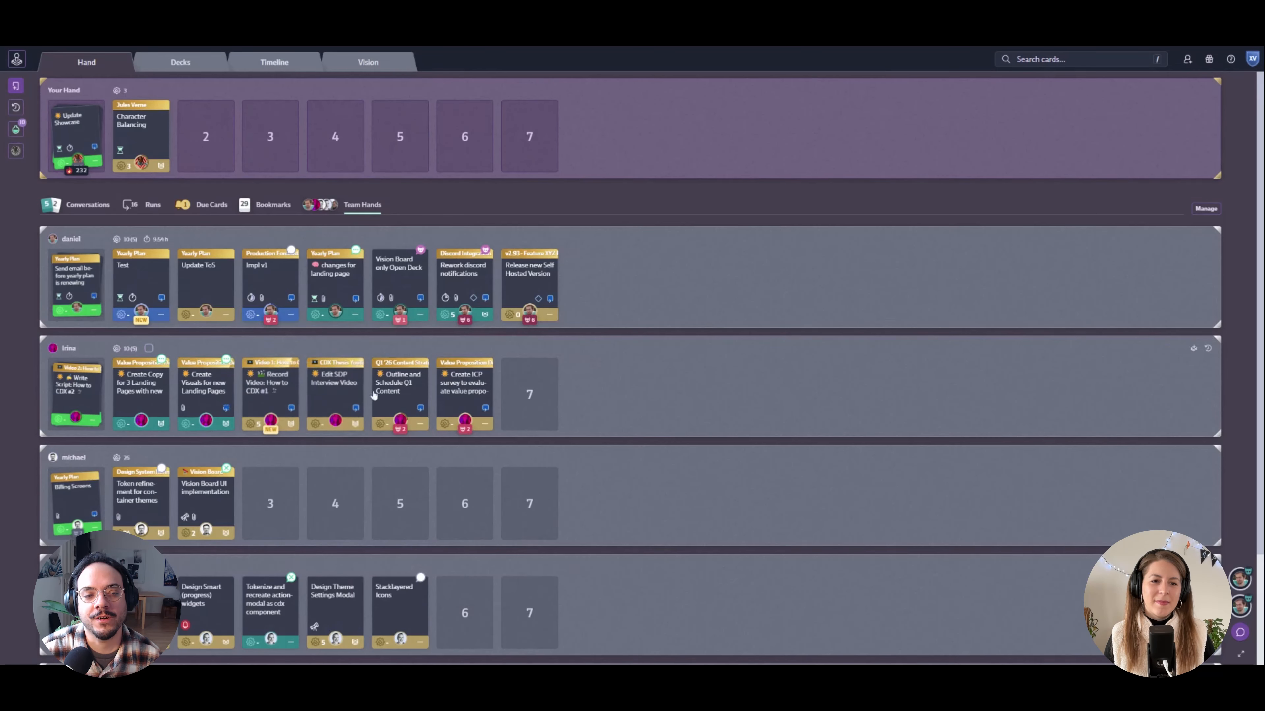
click(360, 206)
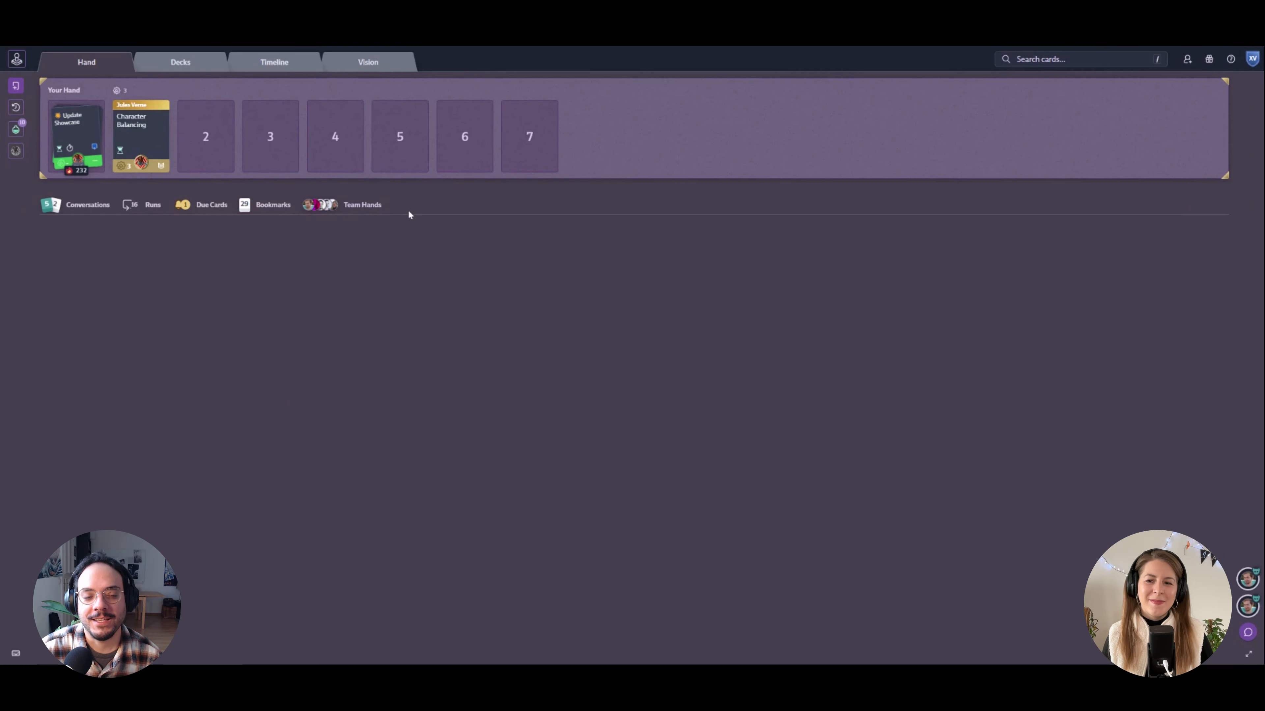